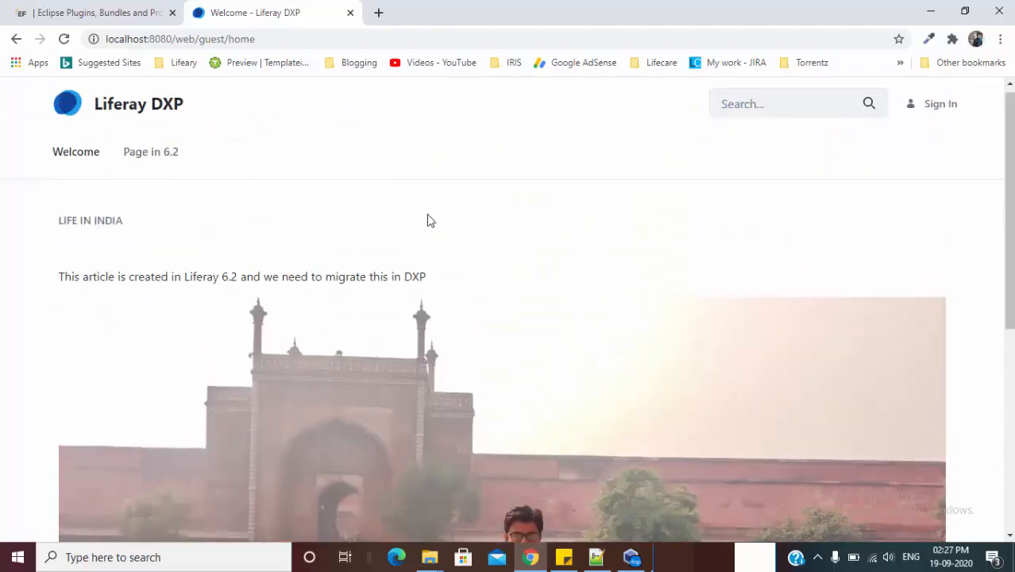
# Sign in to the Liferay portal with the saved account e-mail and password.
pyautogui.click(937, 106)
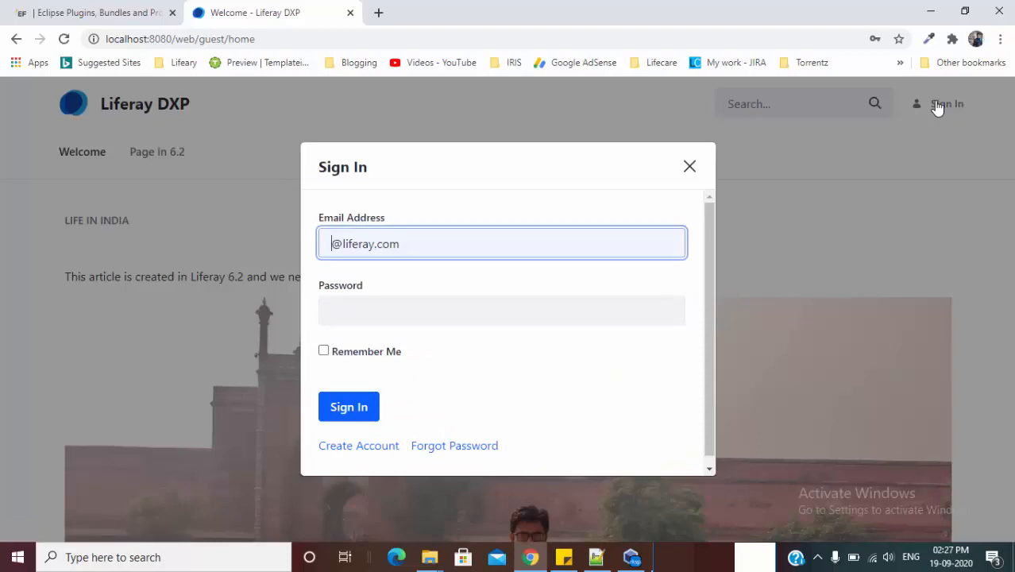
pyautogui.hotkey('ctrl', 'a')
pyautogui.write('ad')
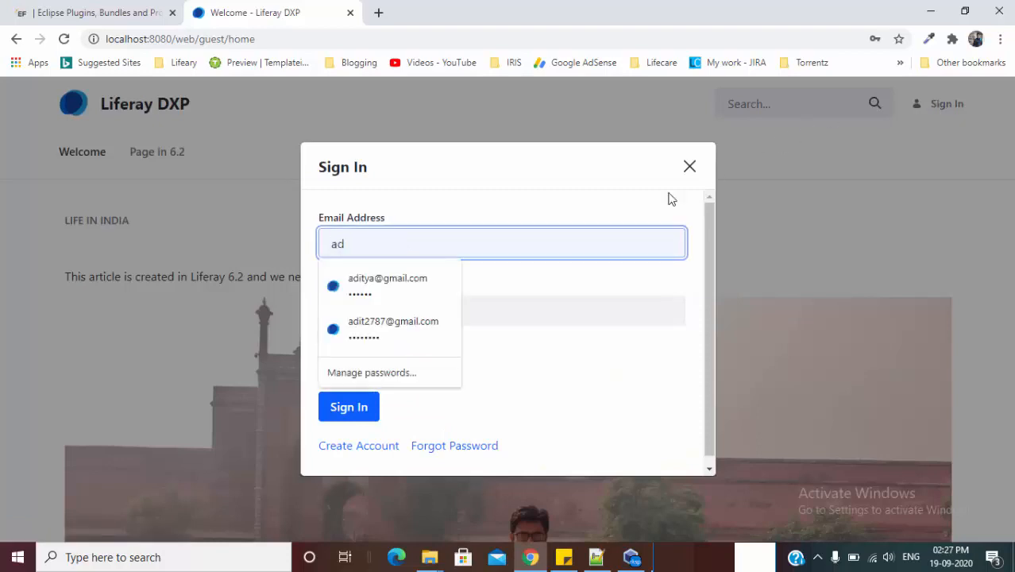
pyautogui.click(334, 288)
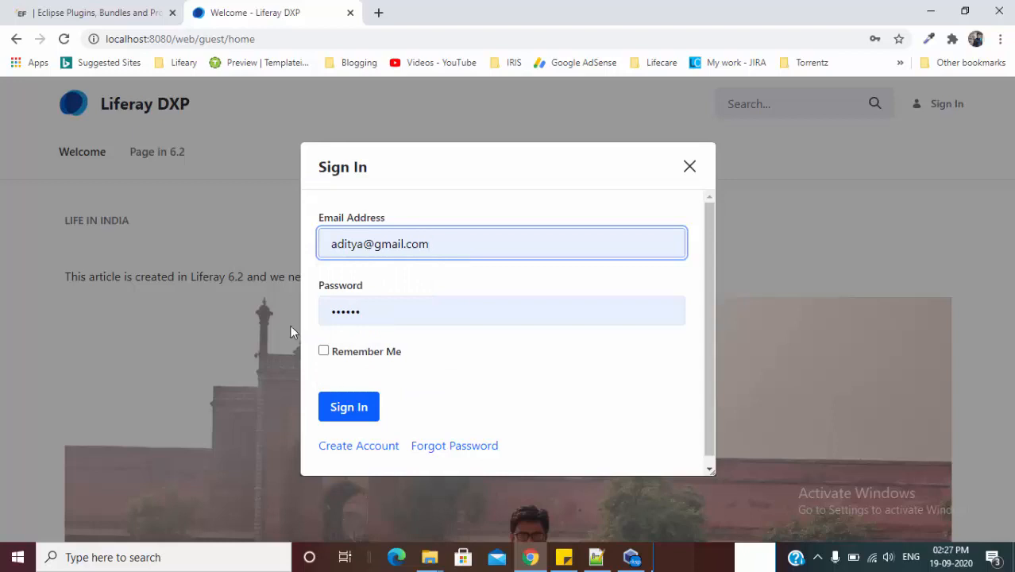
pyautogui.click(335, 419)
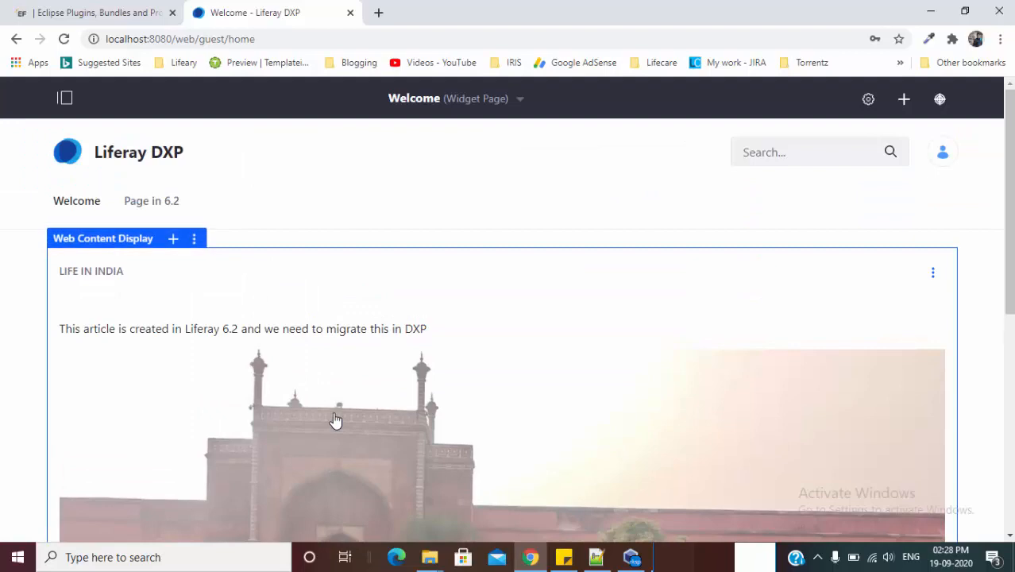
# Look over the Life in India article on the Welcome page and open the Page in 6.2 page.
pyautogui.scroll(-3, 3, 270)
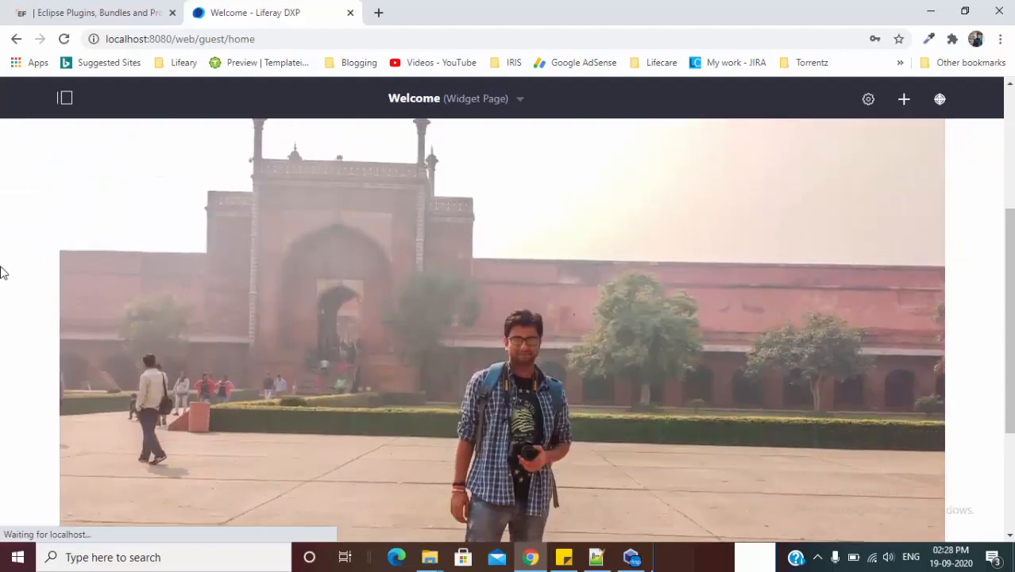
pyautogui.scroll(3, 2, 270)
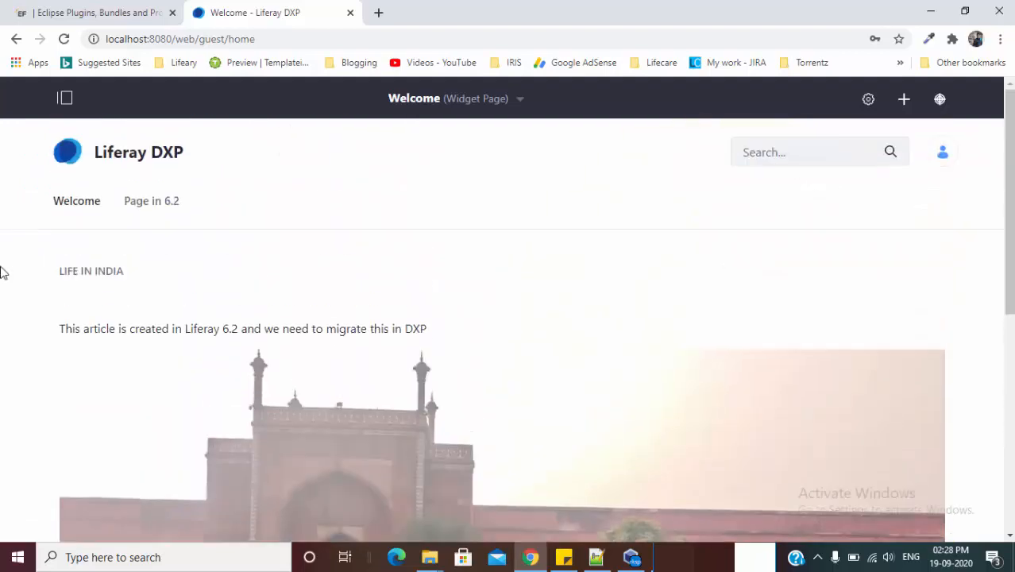
pyautogui.click(148, 206)
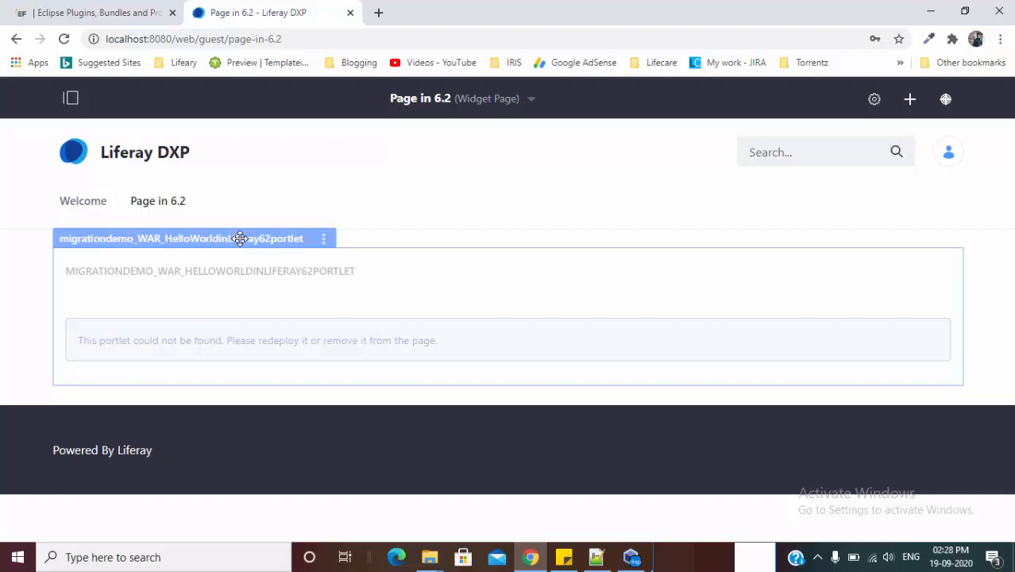
# Copy the liferay-plugins-sdk-6.2 folder from C:\Liferay 6.2 Set up into the Final Backup folder on the desktop.
pyautogui.moveTo(424, 561)
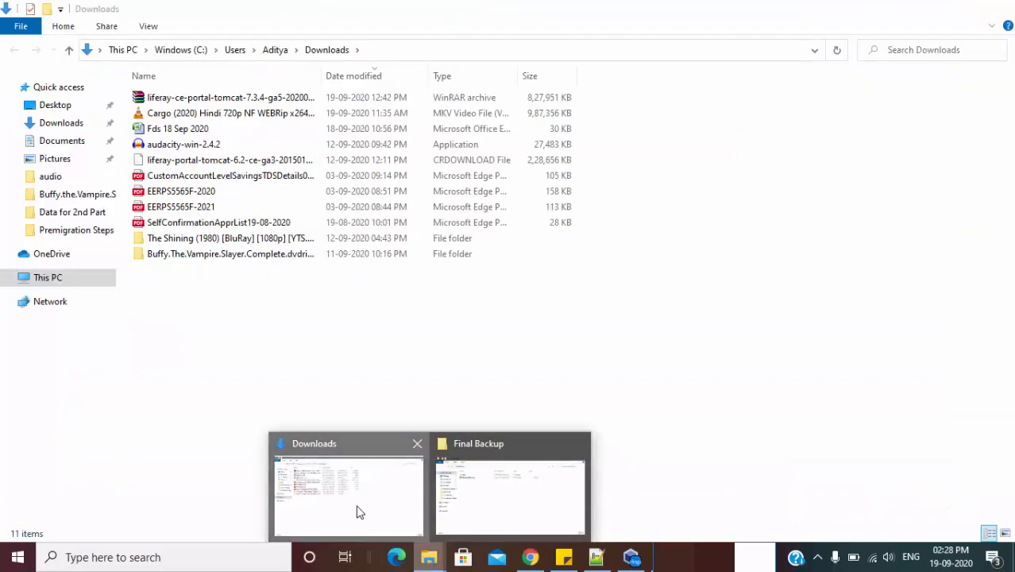
pyautogui.click(356, 513)
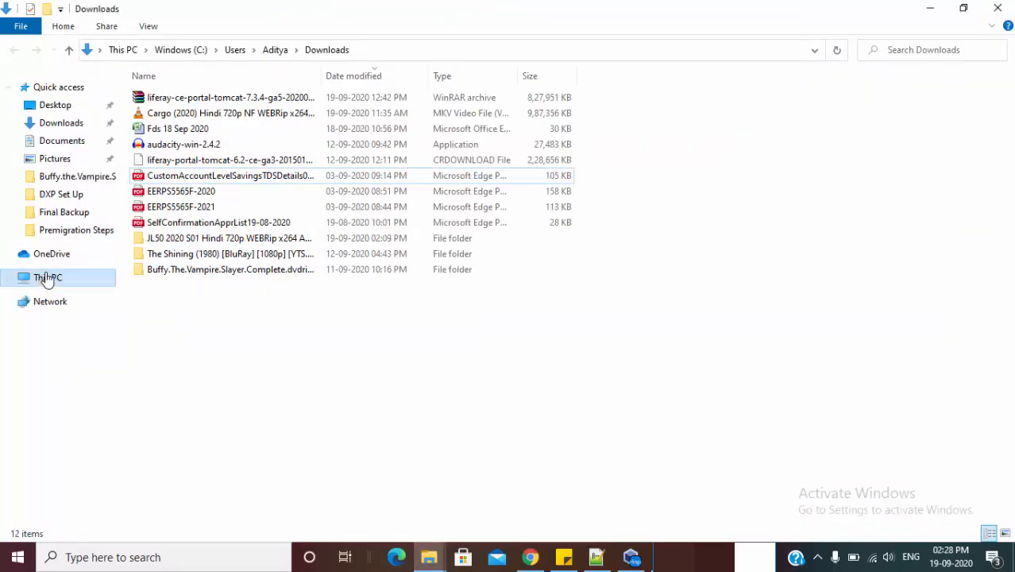
pyautogui.click(46, 279)
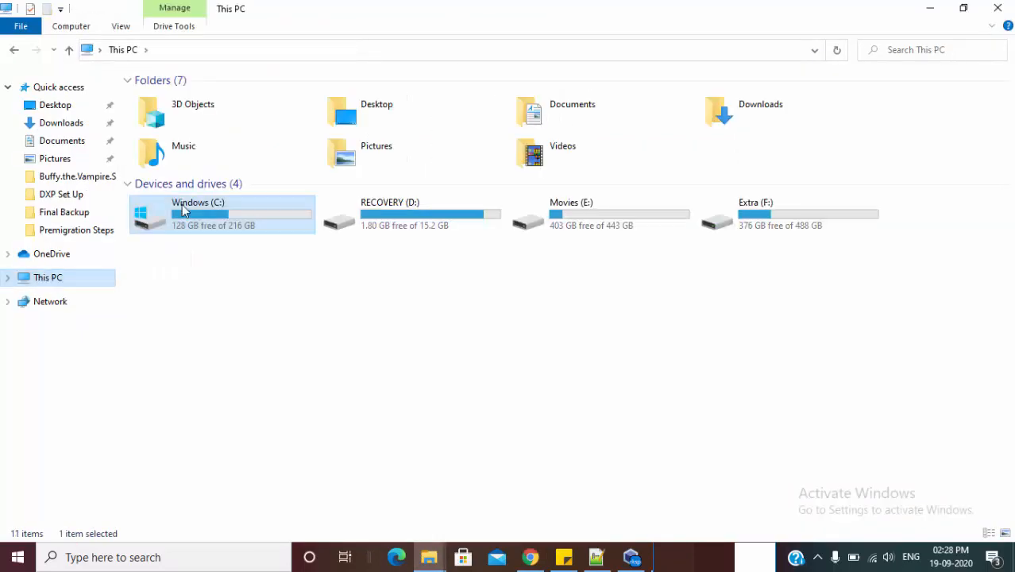
pyautogui.doubleClick(181, 211)
pyautogui.doubleClick(162, 164)
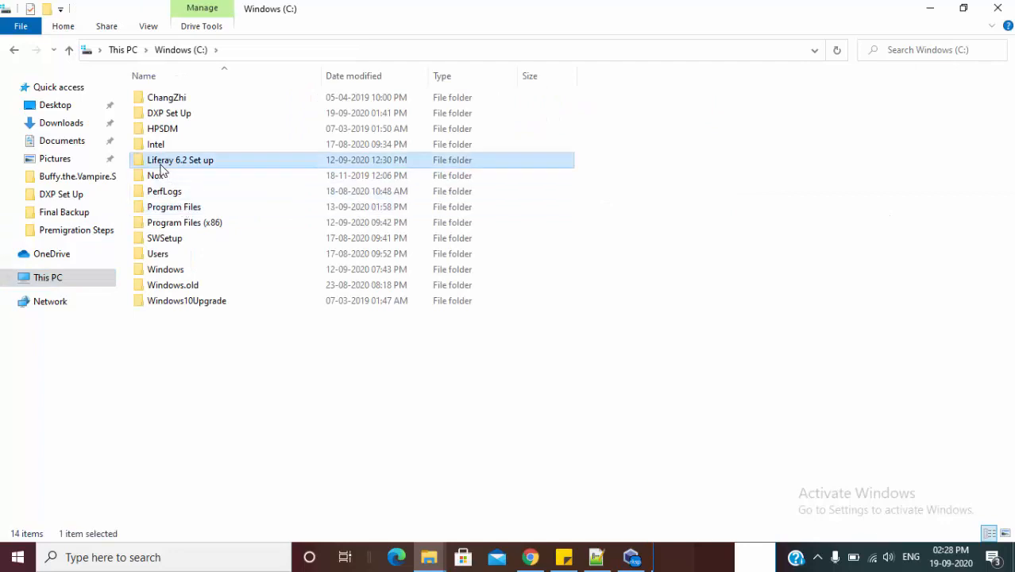
pyautogui.click(221, 116)
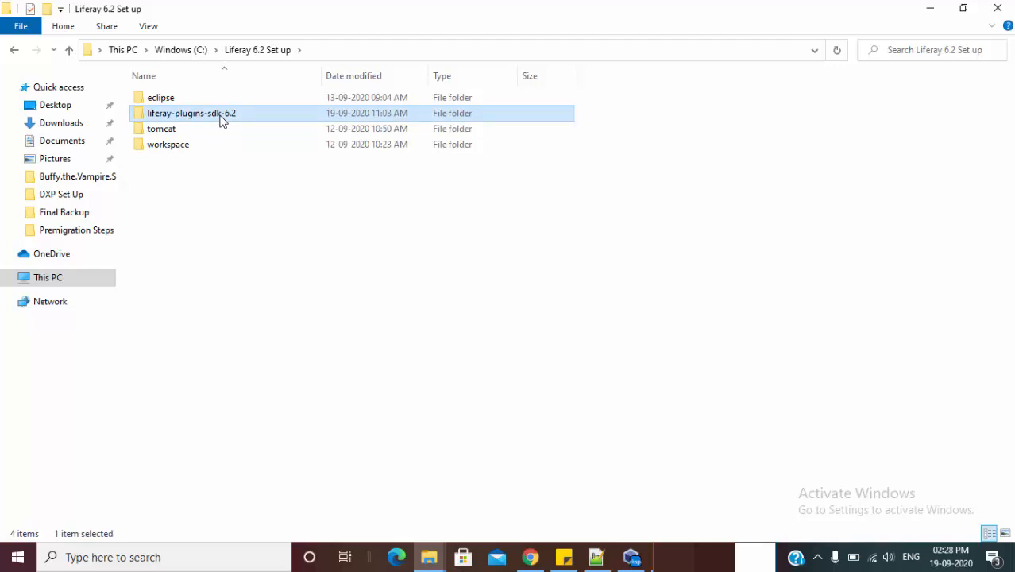
pyautogui.press('super+d')
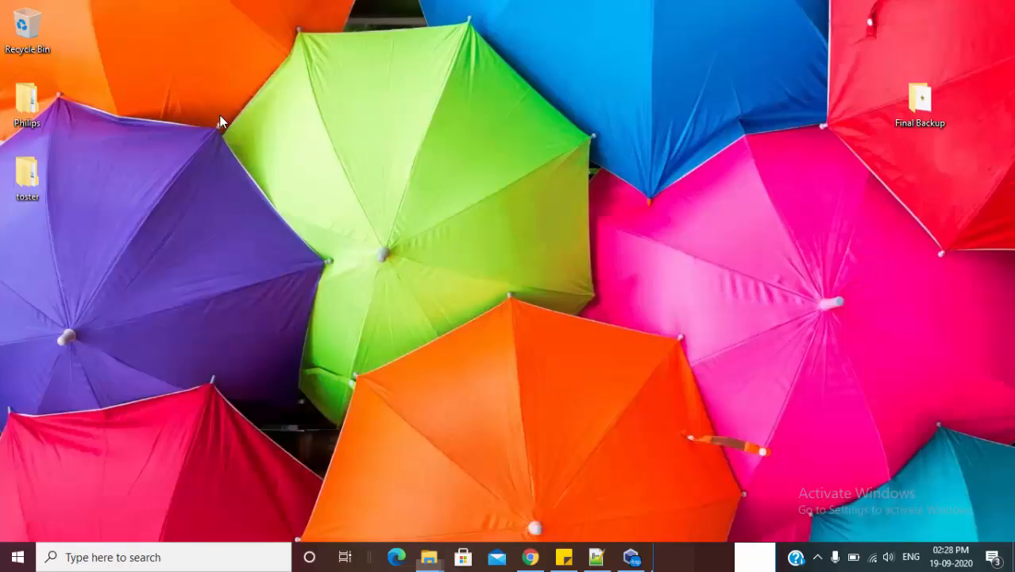
pyautogui.doubleClick(902, 110)
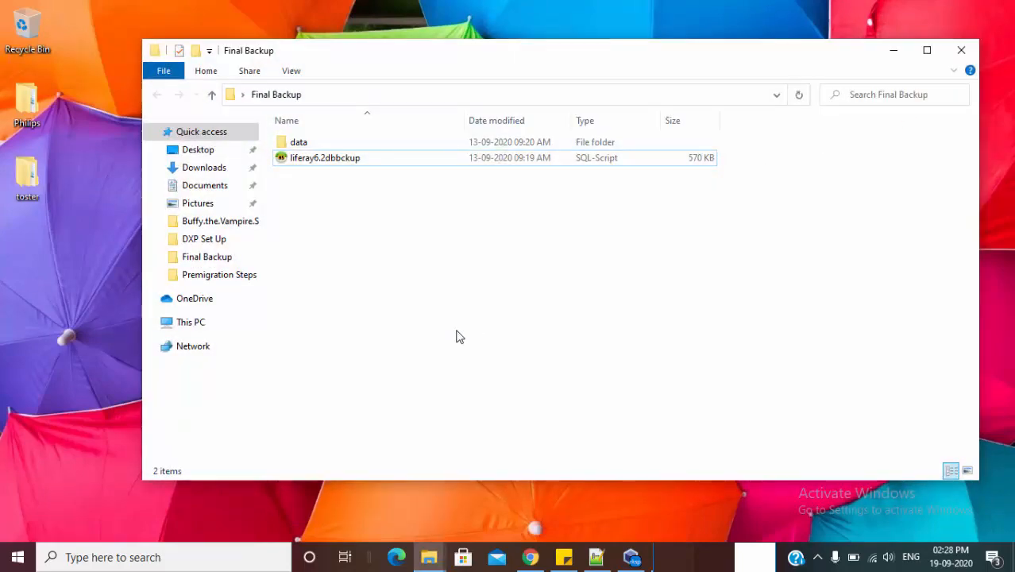
pyautogui.hotkey('ctrl', 'v')
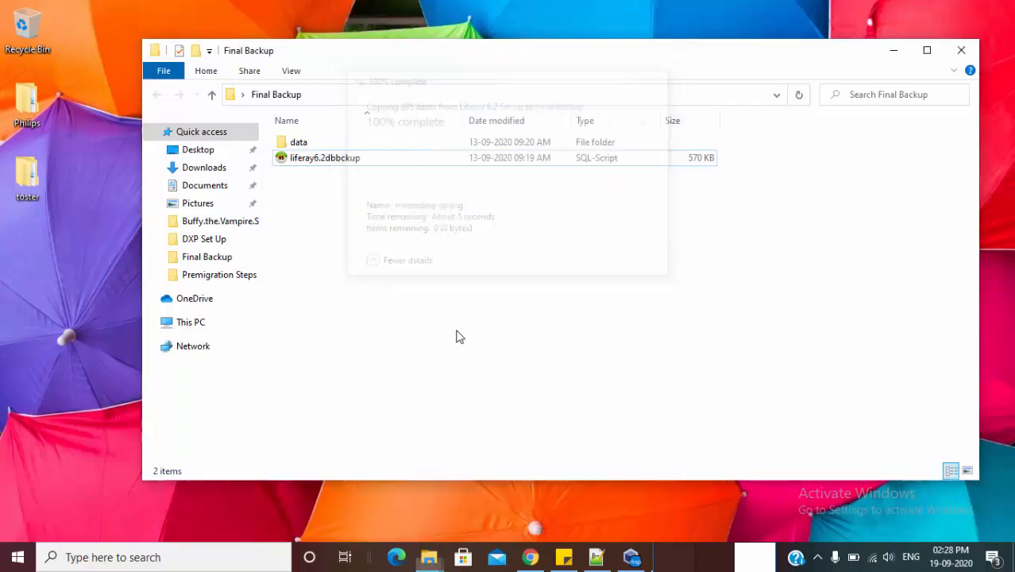
pyautogui.click(459, 336)
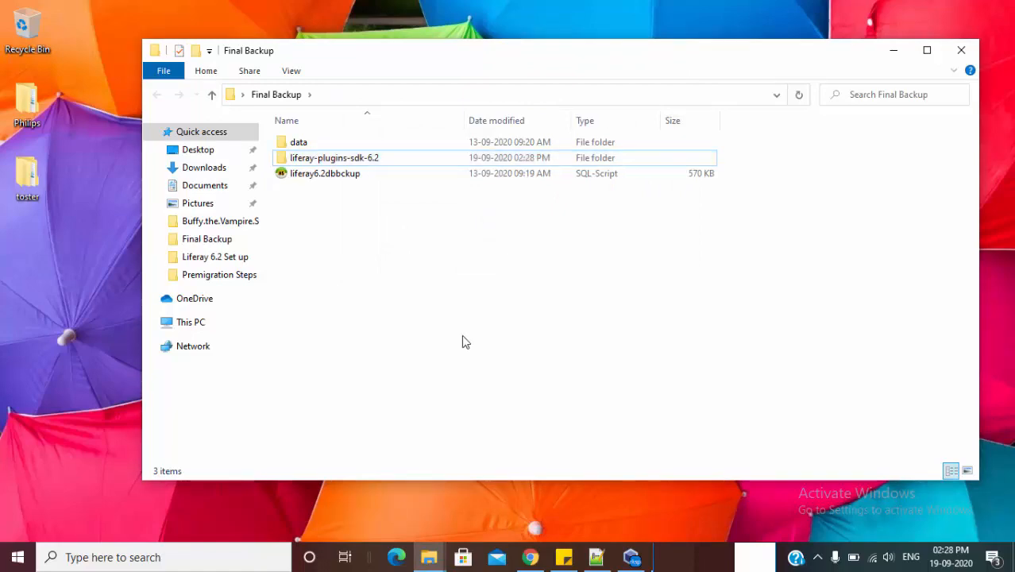
# Switch to Liferay Developer Studio and save the portal-ext.properties file.
pyautogui.click(631, 558)
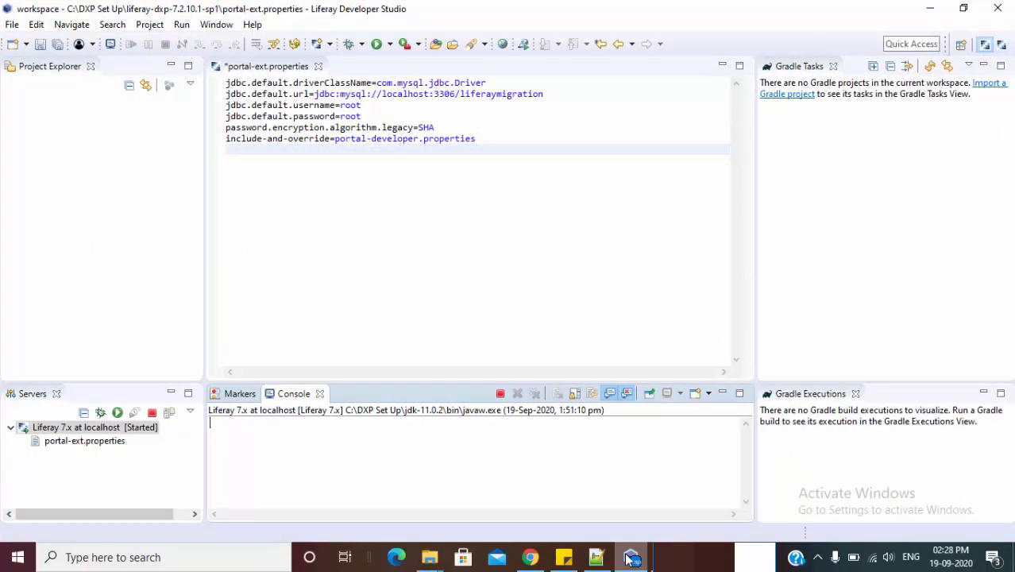
pyautogui.hotkey('ctrl', 's')
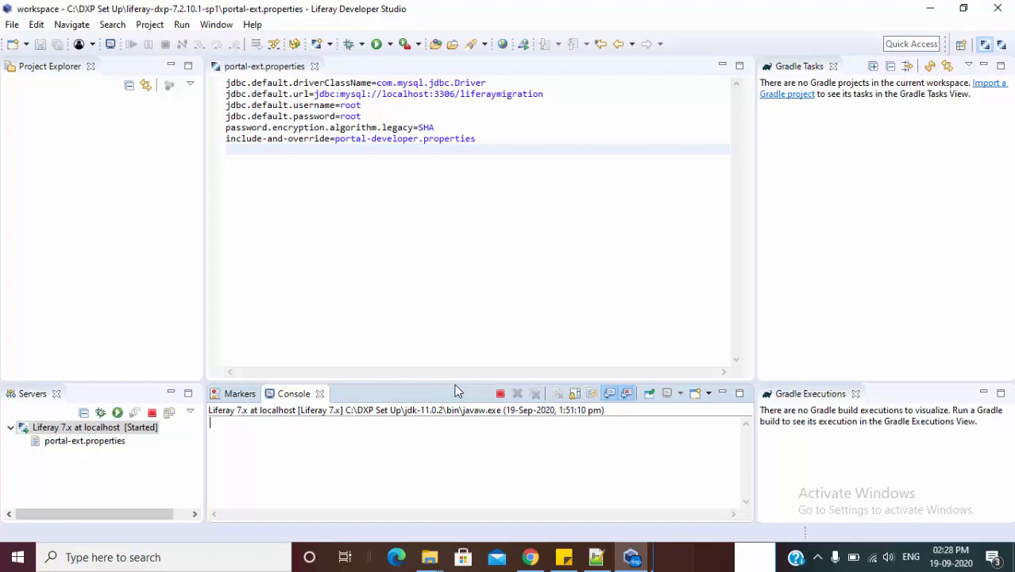
# Open the Liferay IDE install page on the Eclipse Marketplace site in Chrome and bring its Install item into the Liferay Developer Studio workspace.
pyautogui.click(530, 557)
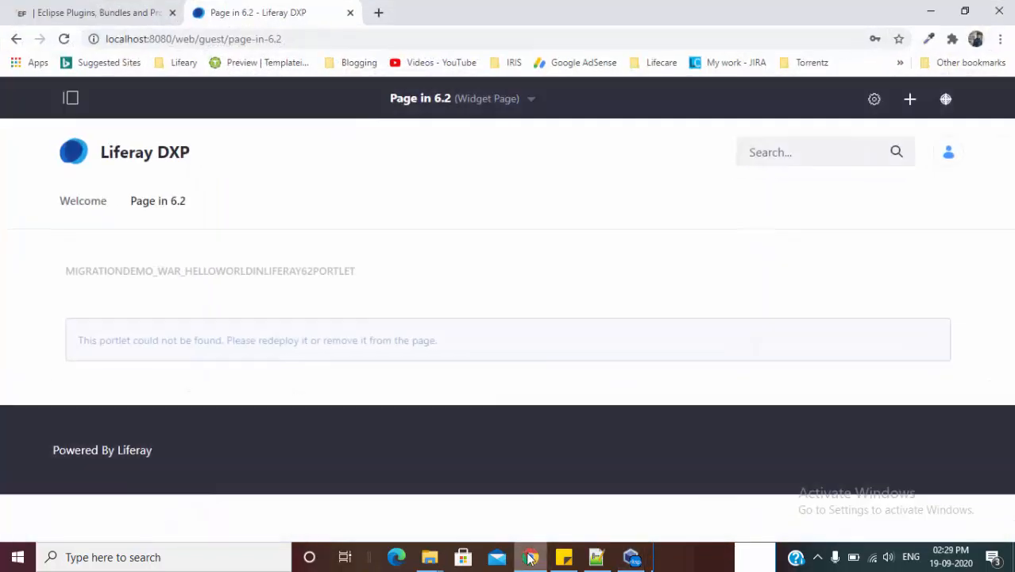
pyautogui.click(70, 21)
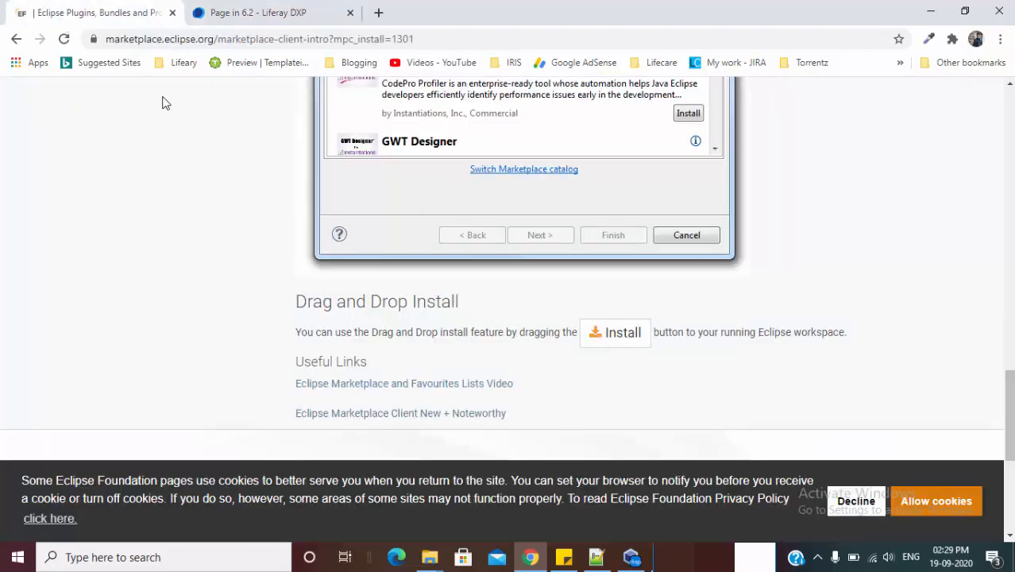
pyautogui.scroll(5, 200, 148)
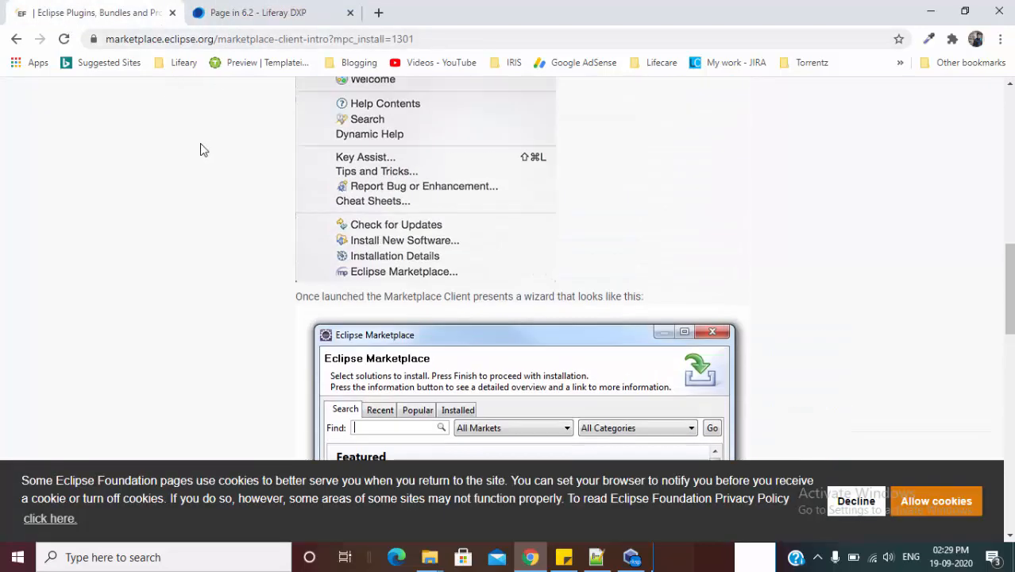
pyautogui.scroll(10, 200, 148)
pyautogui.scroll(-5, 200, 149)
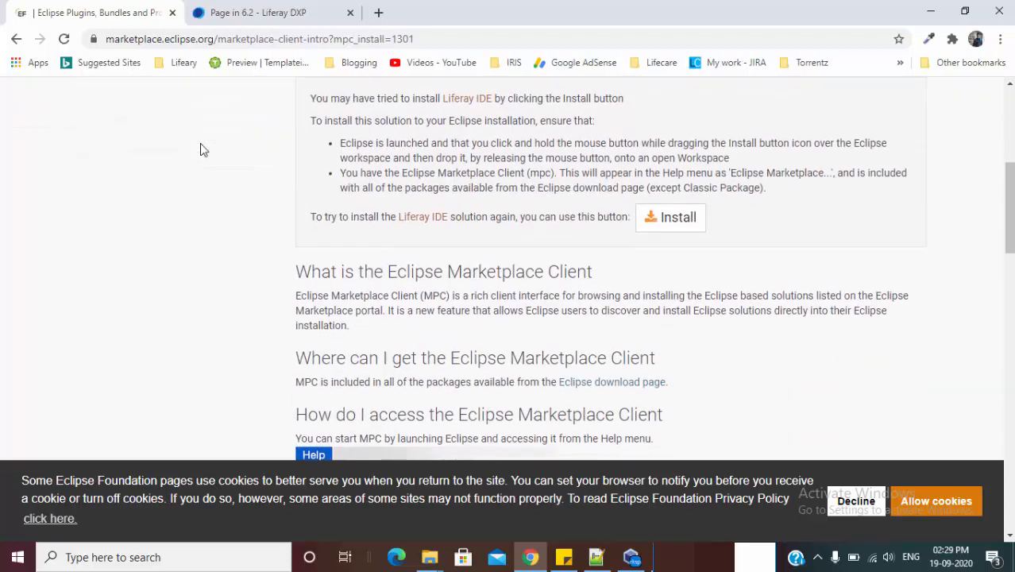
pyautogui.scroll(-1, 200, 150)
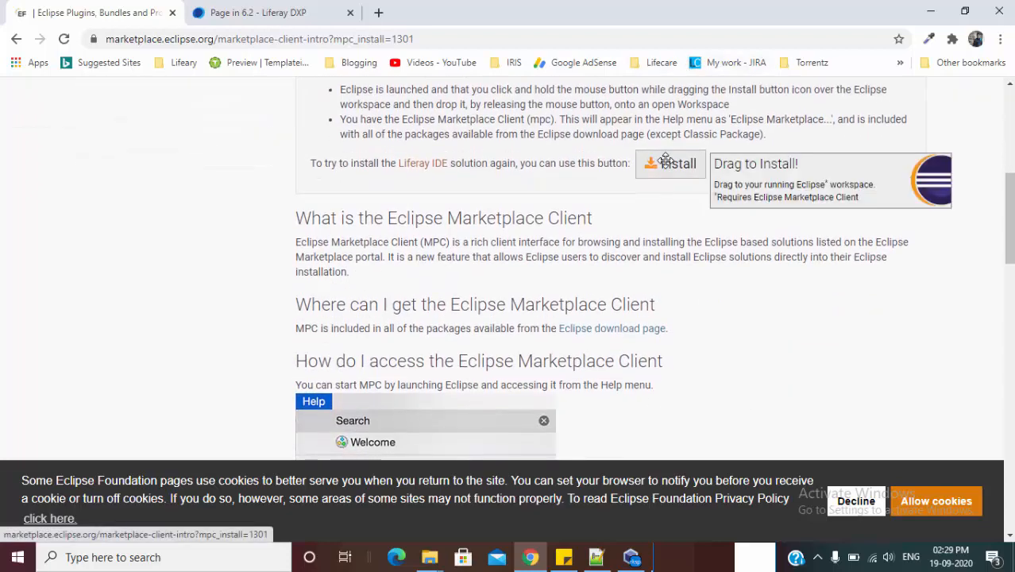
pyautogui.moveTo(666, 161); pyautogui.dragTo(553, 478)
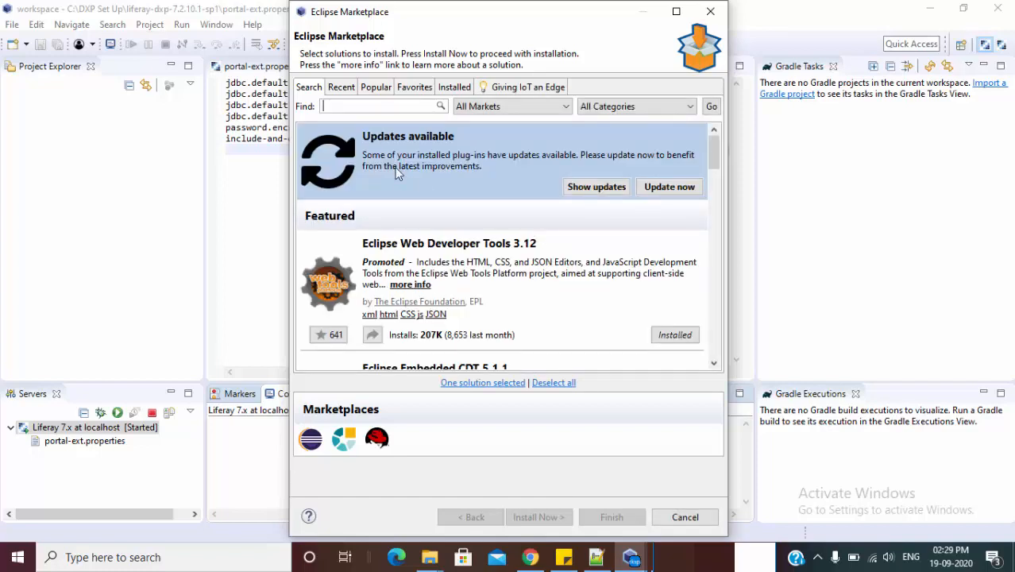
# Search the Eclipse Marketplace for liferay, check Liferay IDE 3.6.0 among the installed solutions, clear its pending update and cancel the wizard.
pyautogui.write('liferay')
pyautogui.click(430, 107)
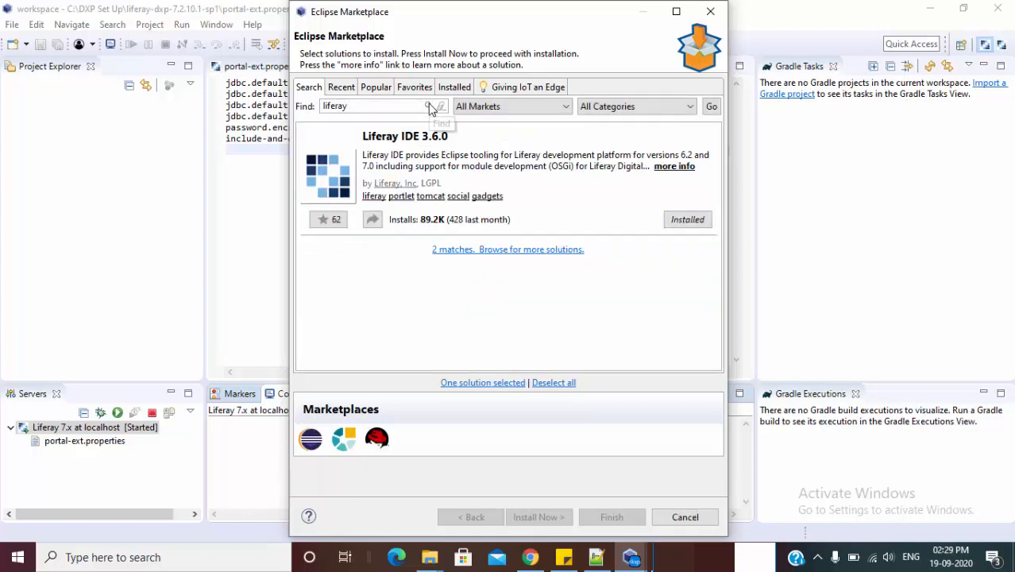
pyautogui.click(677, 222)
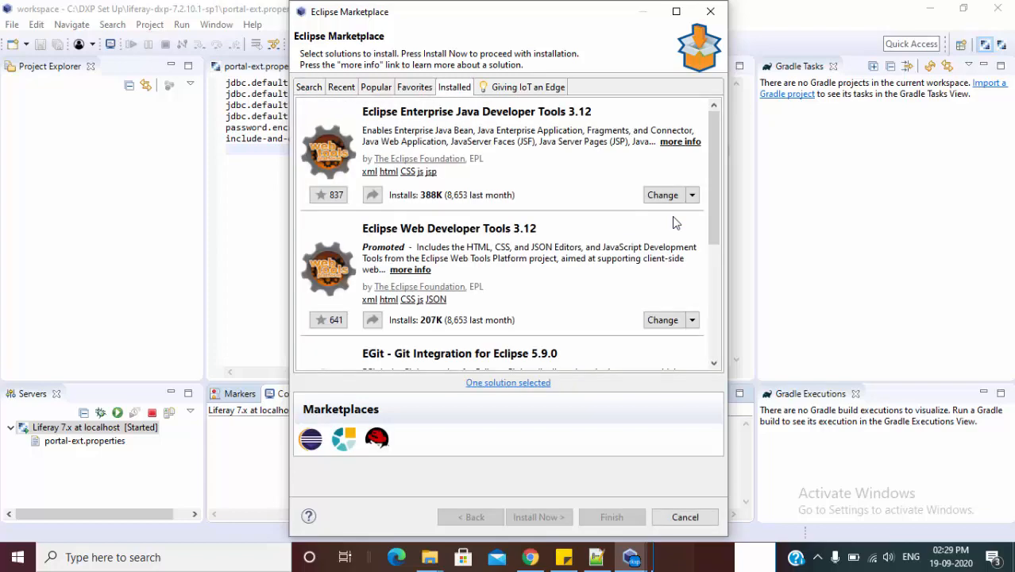
pyautogui.scroll(-5, 673, 222)
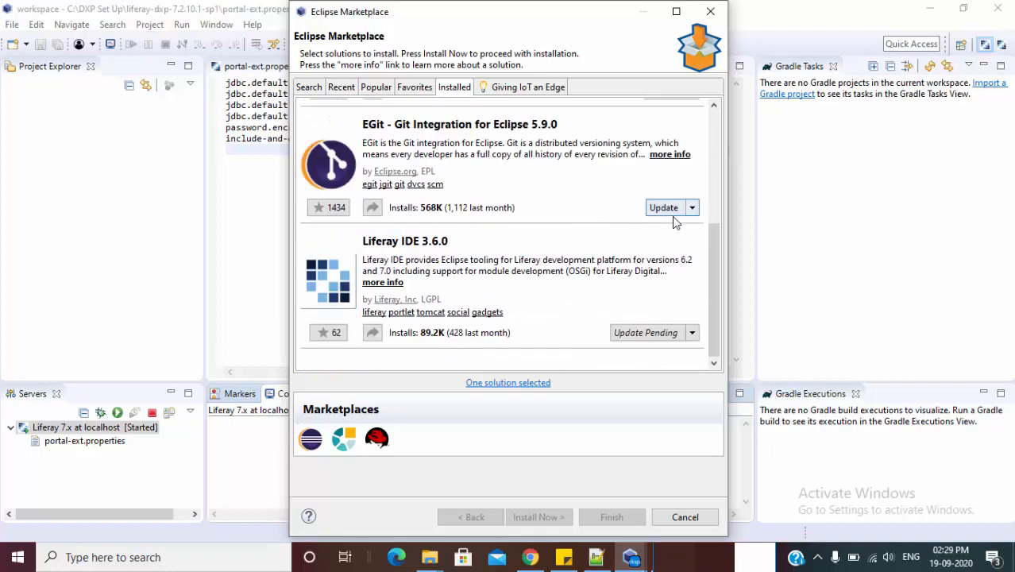
pyautogui.click(636, 332)
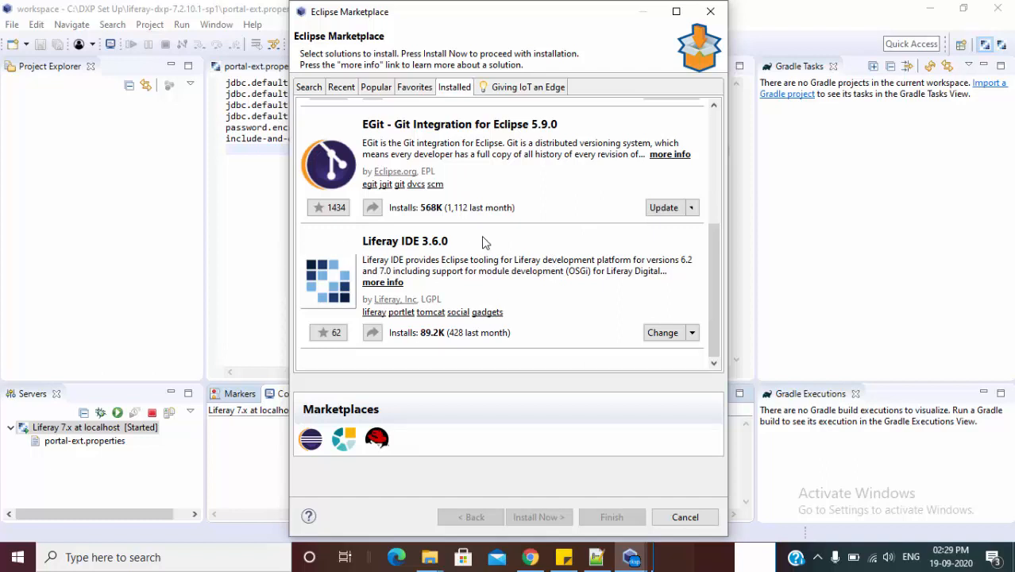
pyautogui.click(710, 518)
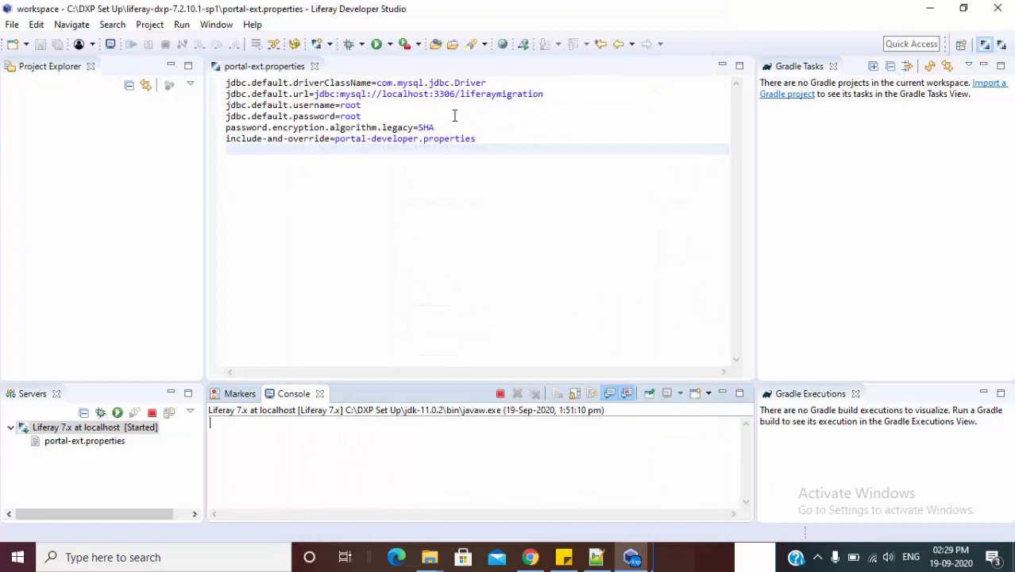
# Close the portal-ext.properties file and create a Gradle Liferay Workspace Project named workspaceindxp for Liferay 7.2 with target platform 7.2.1.
pyautogui.click(313, 68)
pyautogui.click(85, 125)
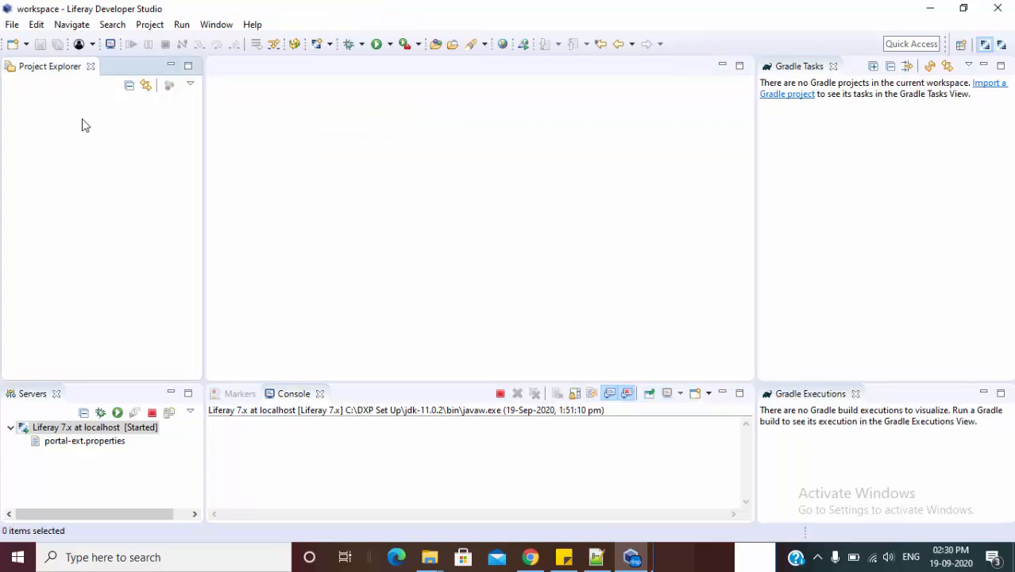
pyautogui.rightClick(83, 119)
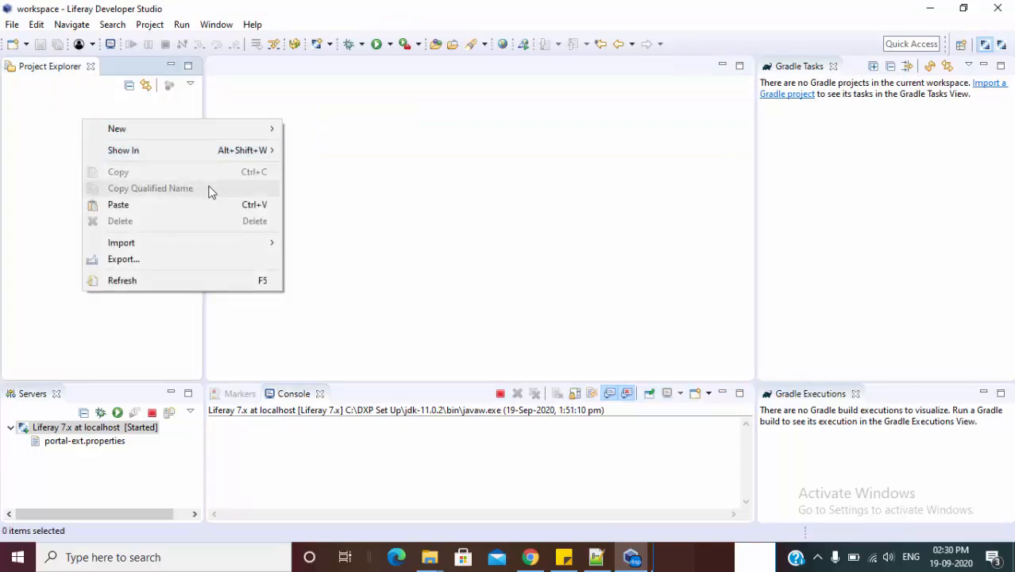
pyautogui.moveTo(248, 140)
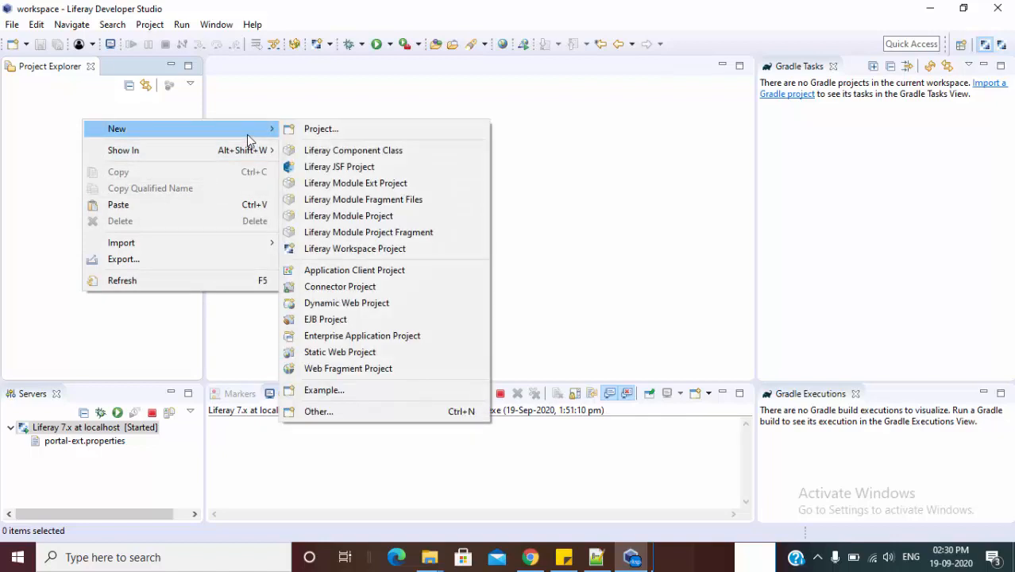
pyautogui.click(348, 250)
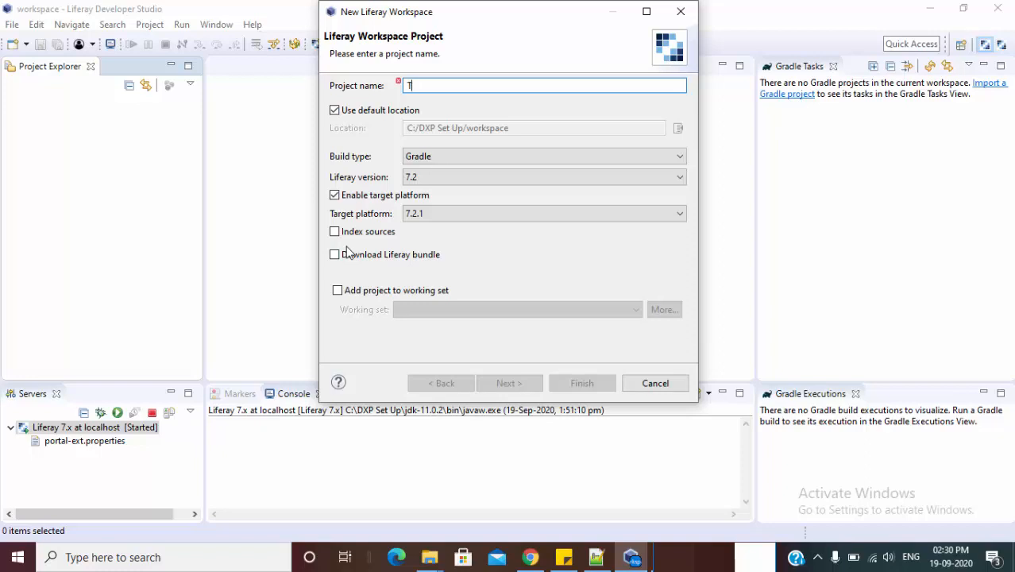
pyautogui.press('BackSpace')
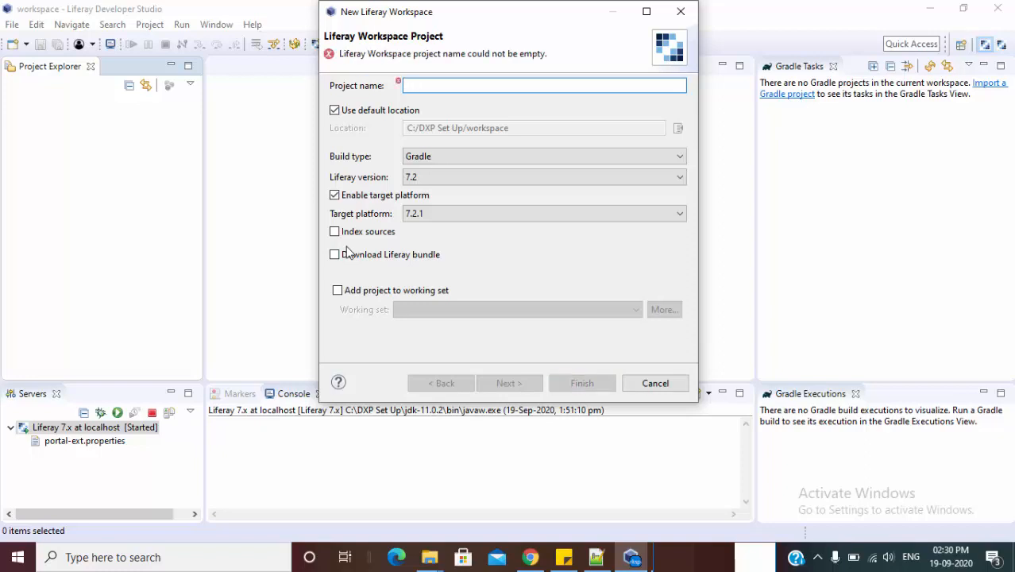
pyautogui.write('workspaceindxp')
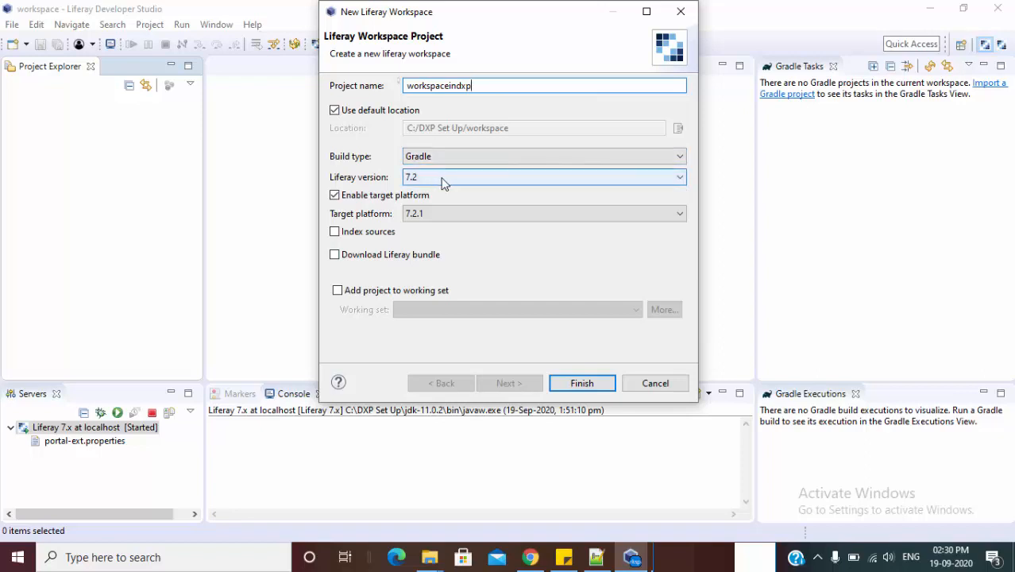
pyautogui.click(575, 385)
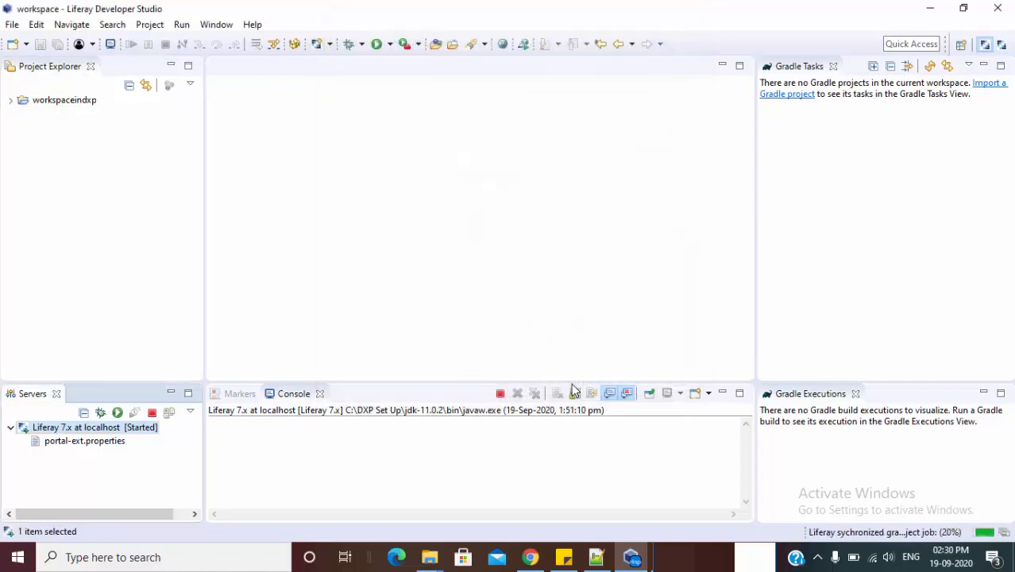
# Examine the workspaceindxp folders in Project Explorer and in C:\DXP Set Up\workspace using File Explorer, including the wars folder.
pyautogui.click(10, 101)
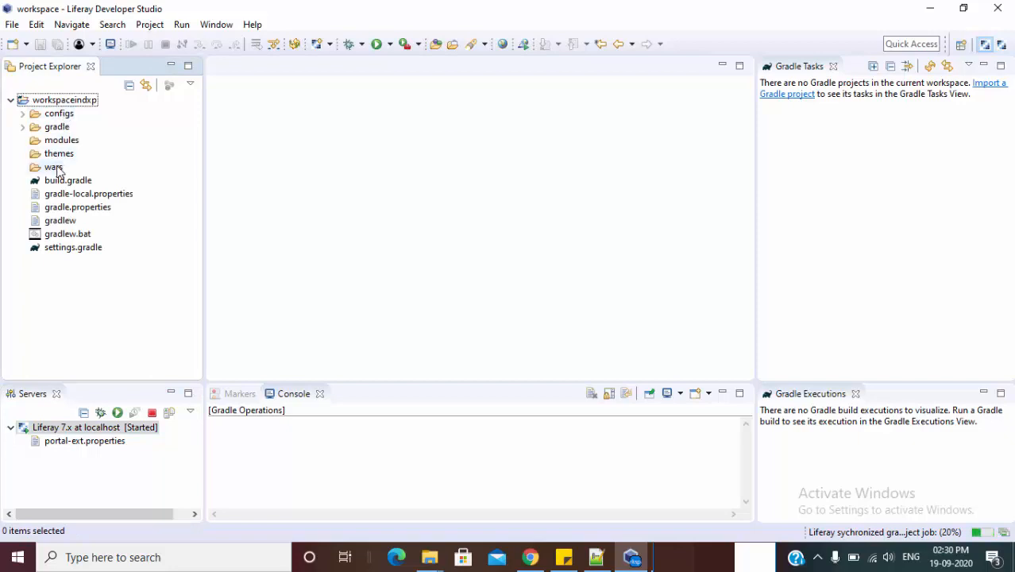
pyautogui.click(430, 560)
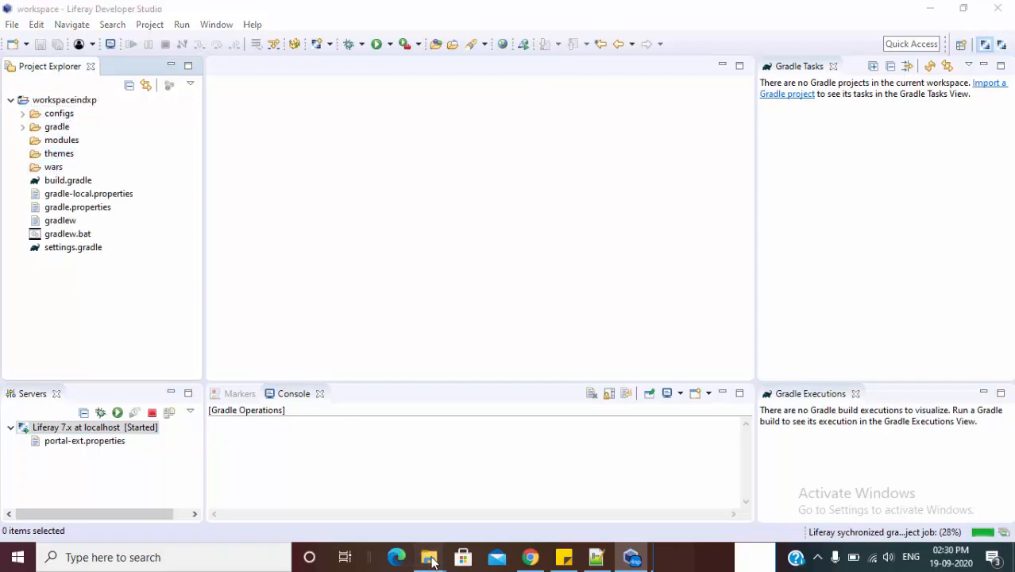
pyautogui.click(380, 508)
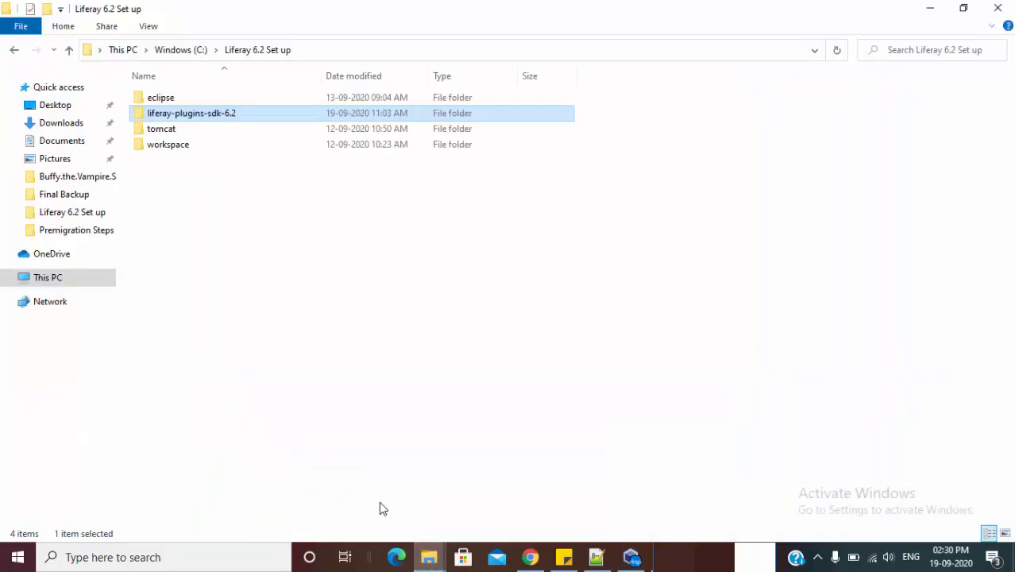
pyautogui.click(387, 264)
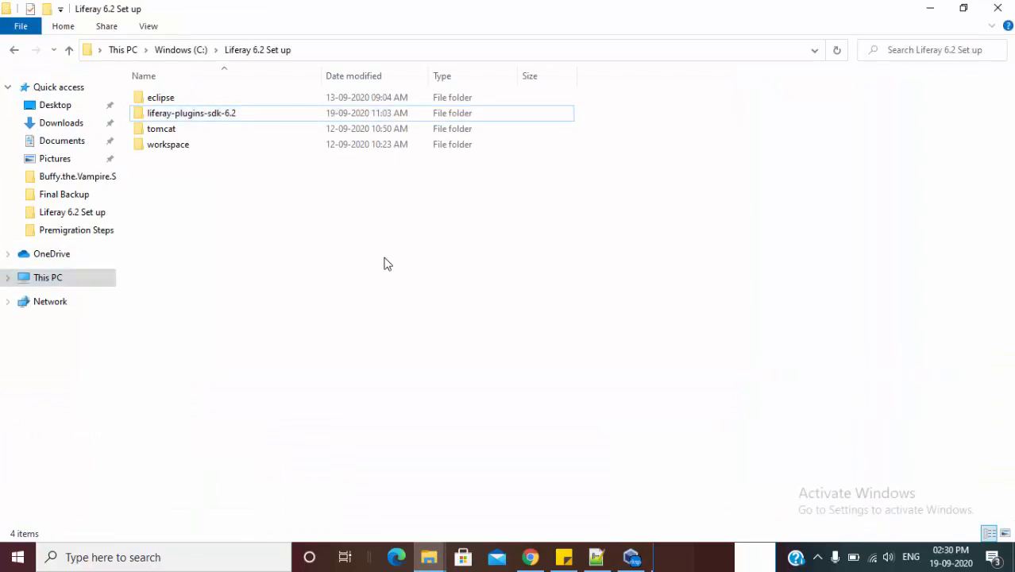
pyautogui.hotkey('ctrl', 'n')
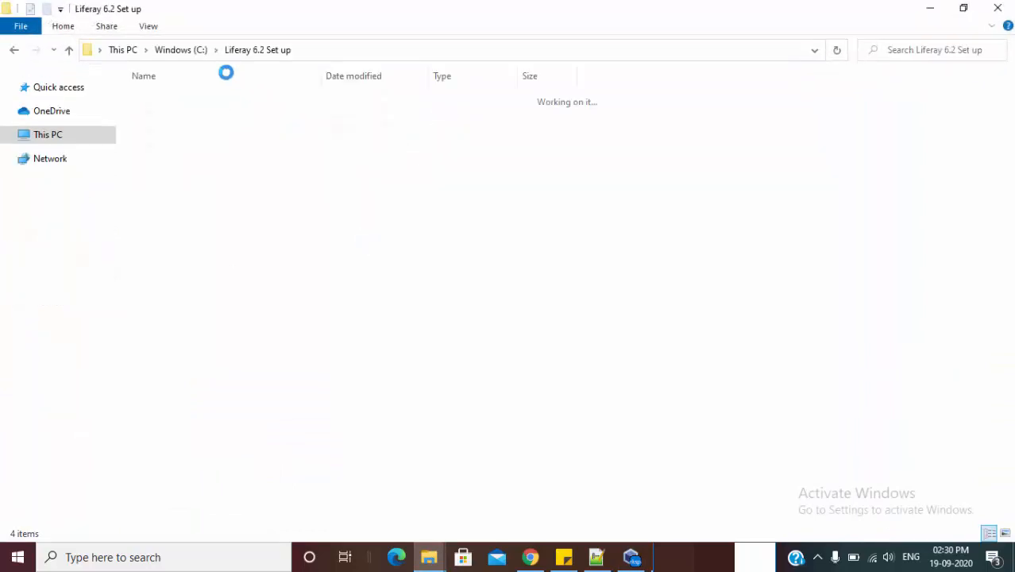
pyautogui.click(189, 52)
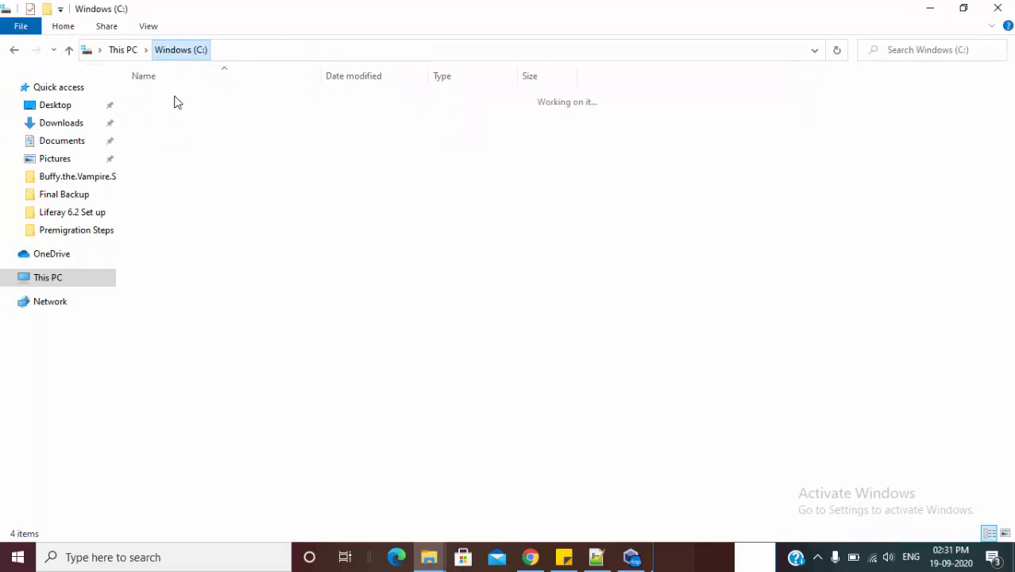
pyautogui.doubleClick(172, 116)
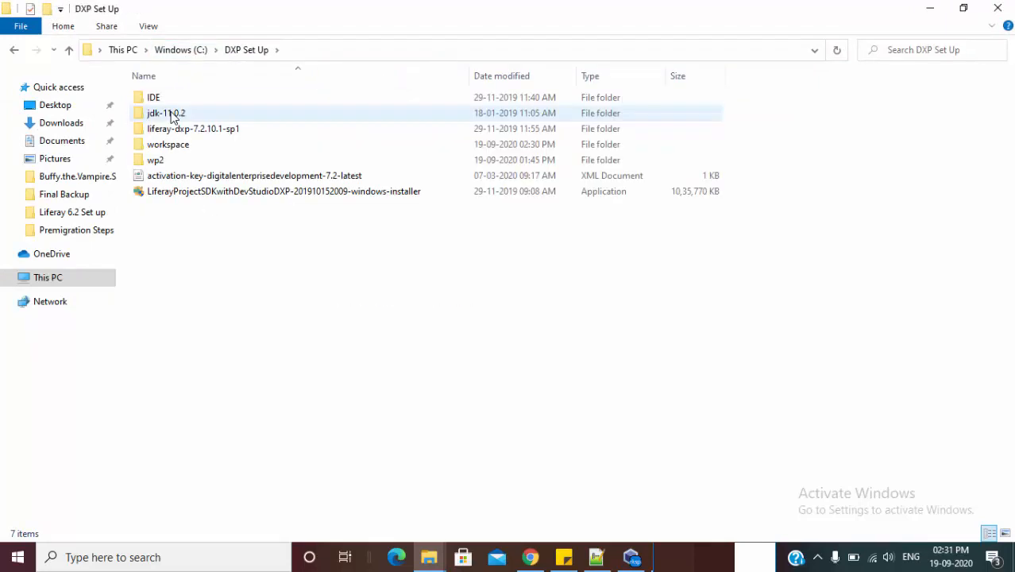
pyautogui.doubleClick(172, 151)
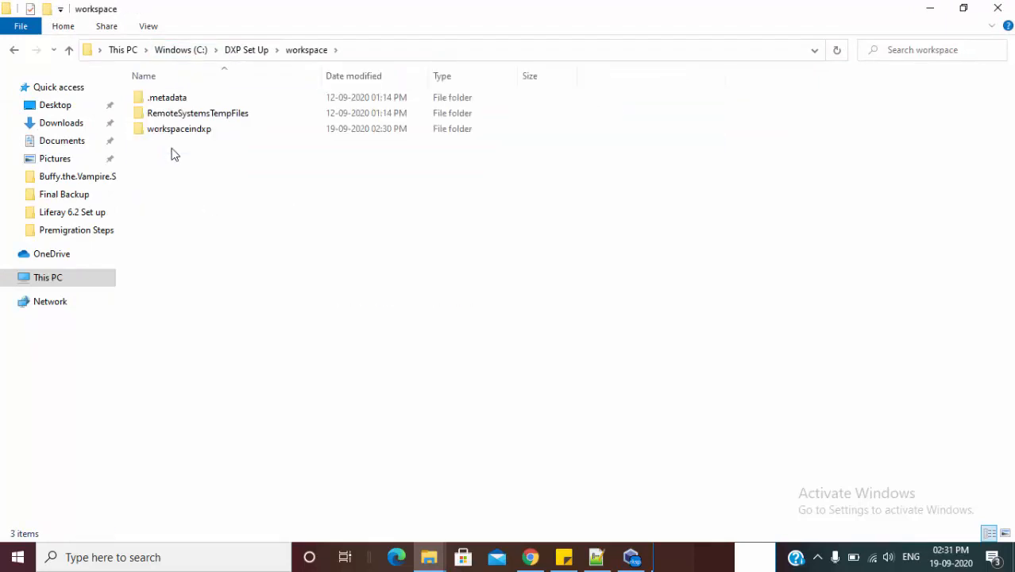
pyautogui.doubleClick(174, 137)
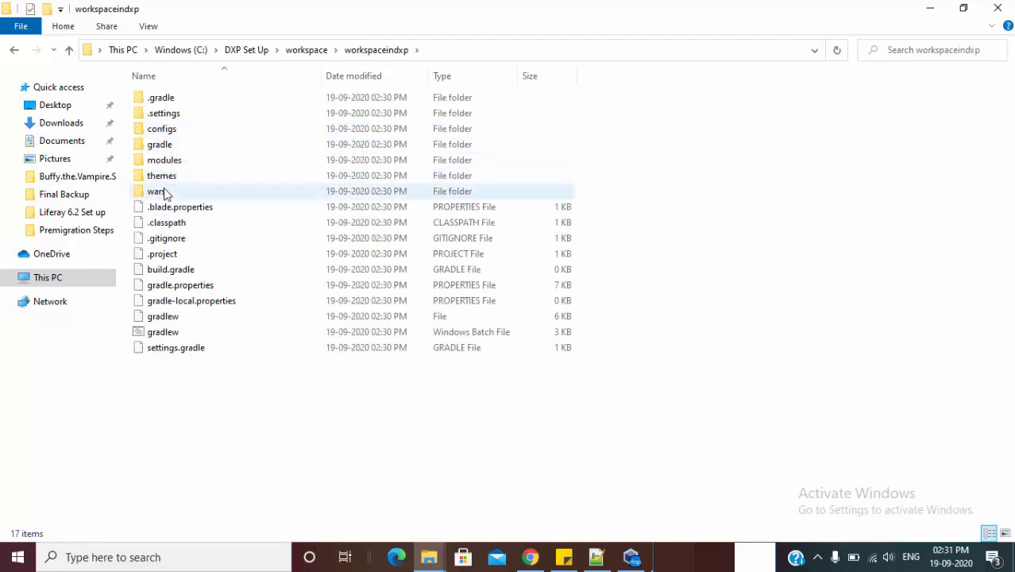
pyautogui.doubleClick(156, 191)
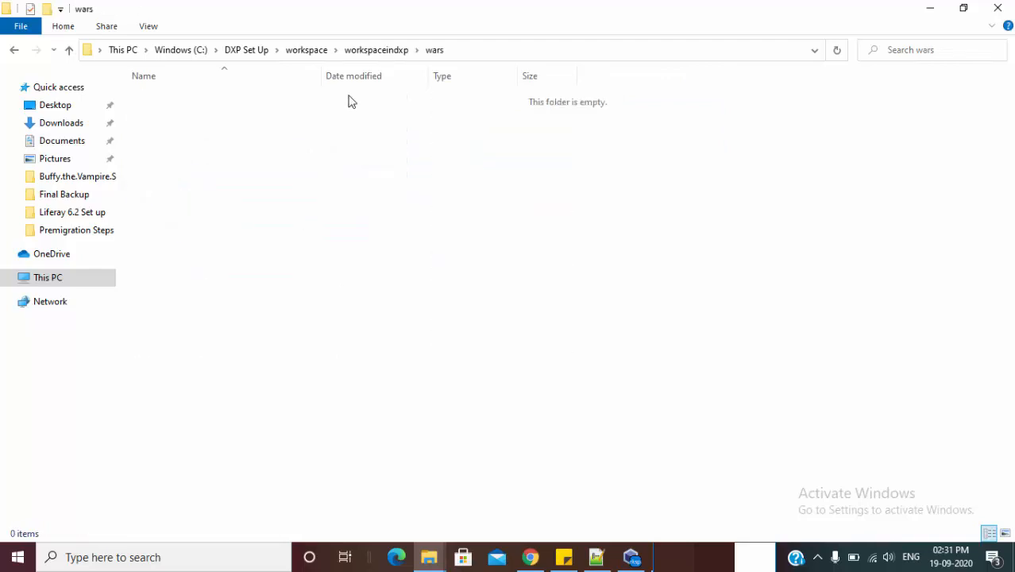
pyautogui.click(372, 57)
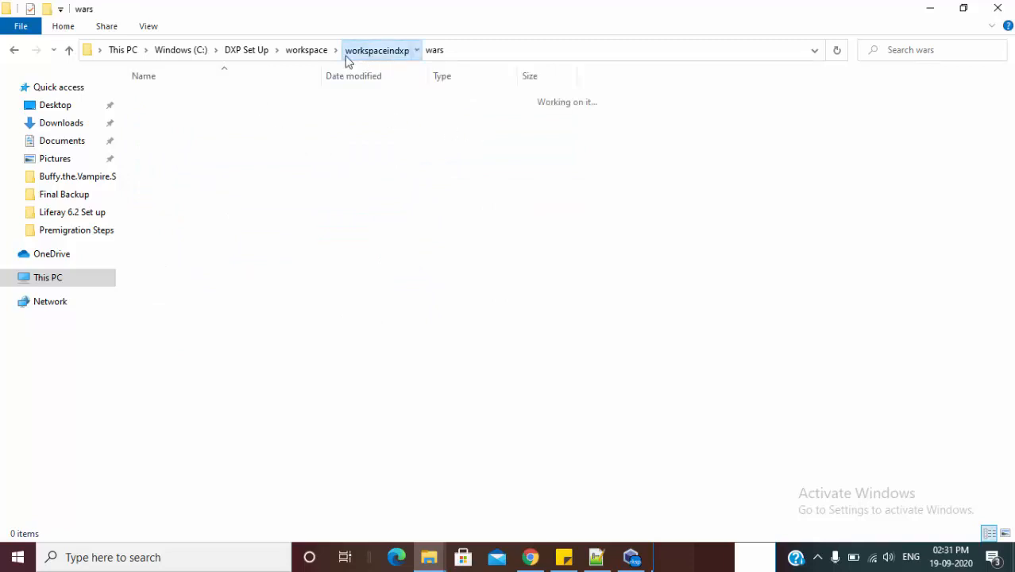
pyautogui.click(310, 55)
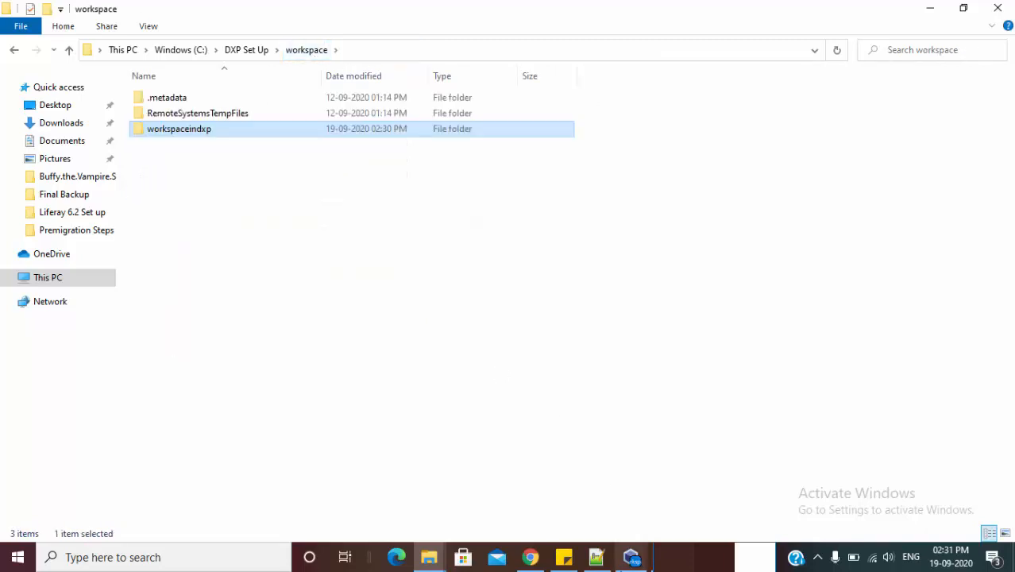
# Switch back to Liferay Developer Studio, start a new Liferay Upgrade Plan, enter its name and choose the upgrading-code-to-product-ver outline.
pyautogui.click(631, 557)
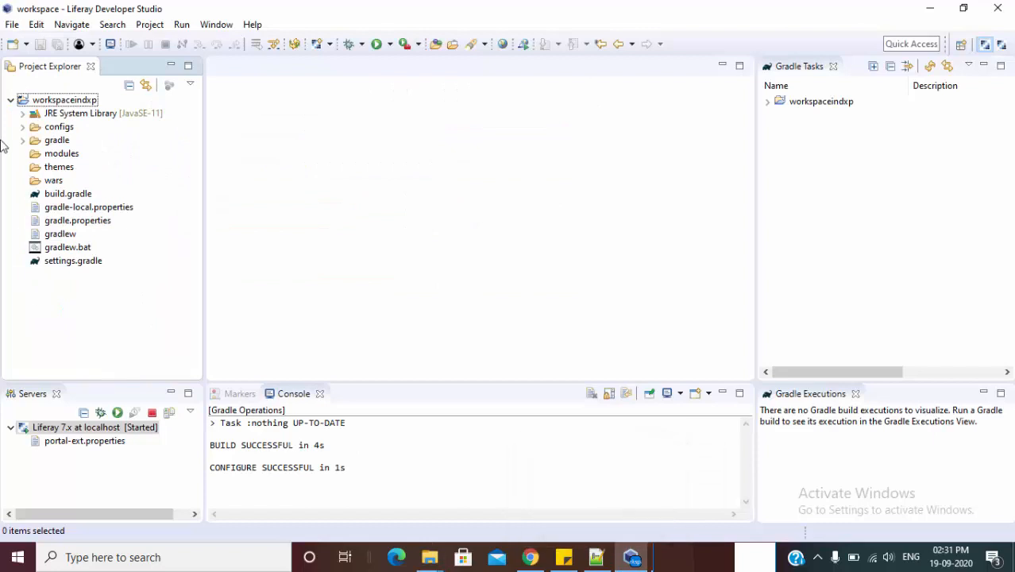
pyautogui.click(11, 101)
pyautogui.click(46, 105)
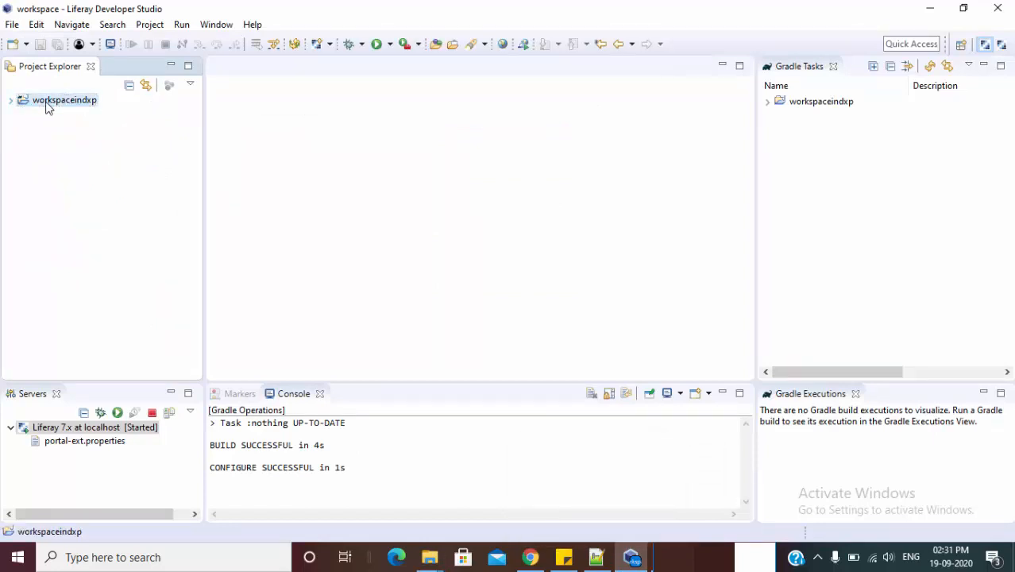
pyautogui.click(148, 25)
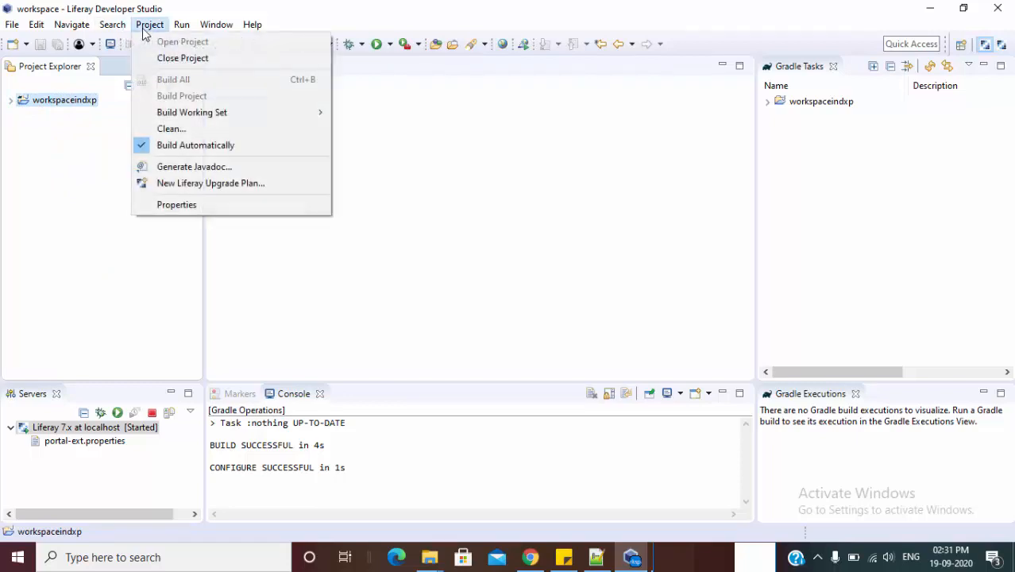
pyautogui.click(195, 184)
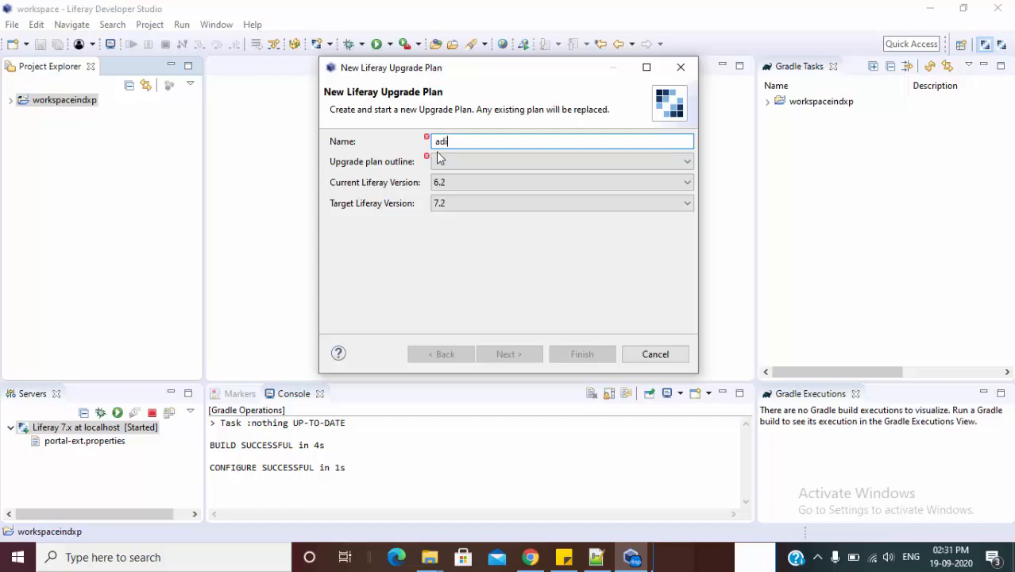
pyautogui.write('tyaupgr')
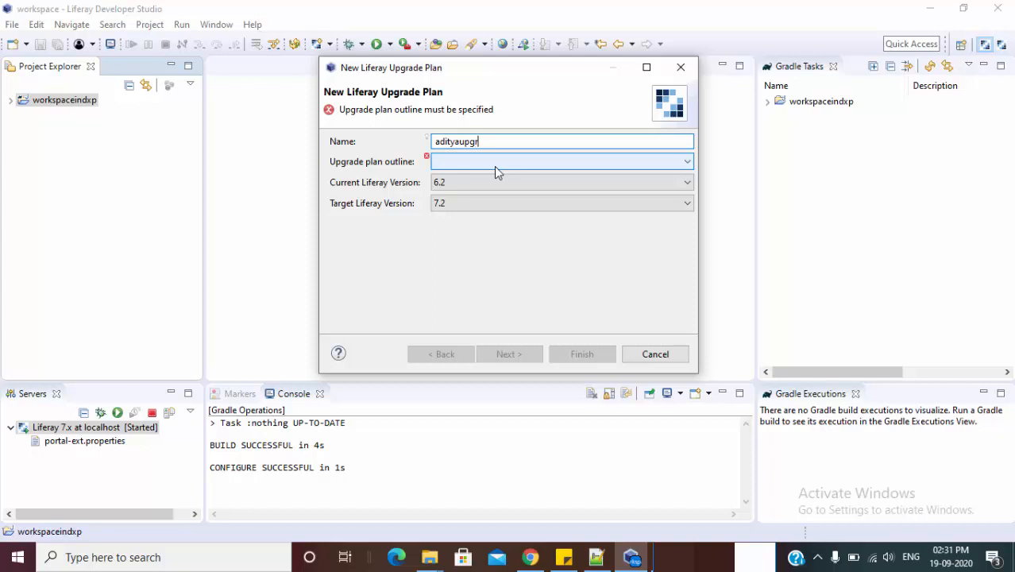
pyautogui.write('adeplan')
pyautogui.click(612, 166)
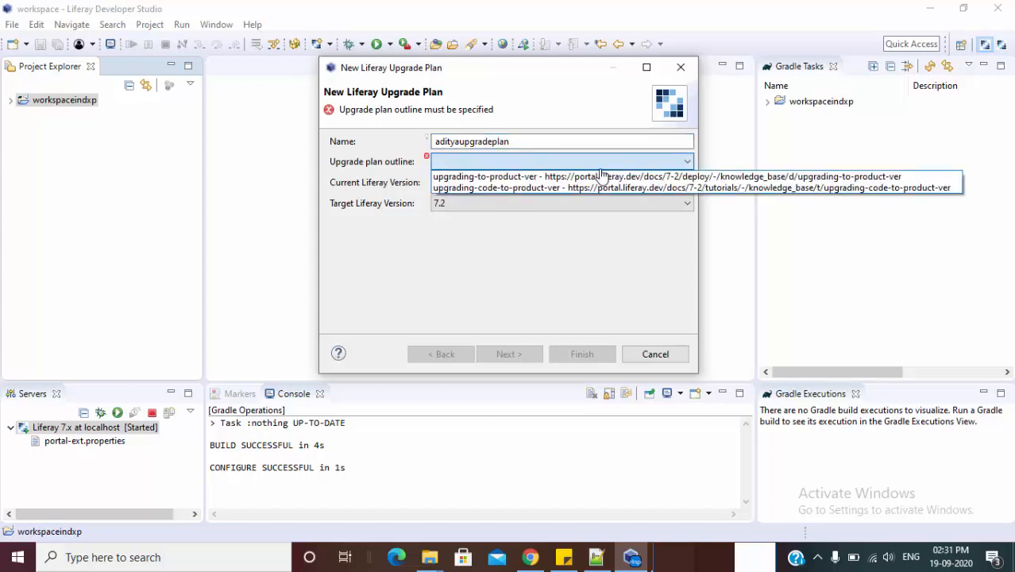
pyautogui.click(576, 189)
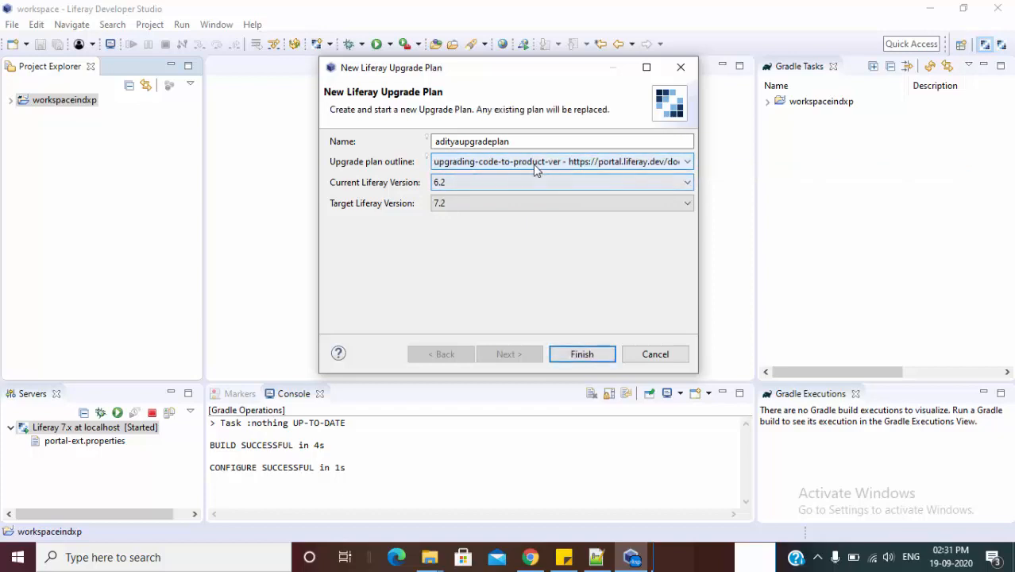
# Create the upgrade plan with current version 6.2 and target version 7.2, and open the Liferay Upgrade Planner perspective.
pyautogui.click(449, 189)
pyautogui.click(437, 203)
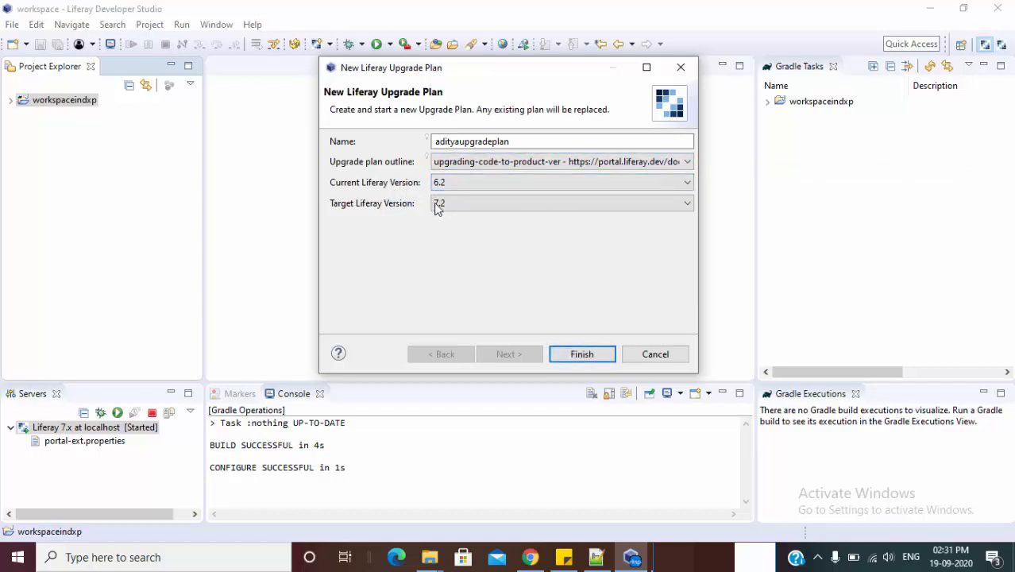
pyautogui.click(510, 183)
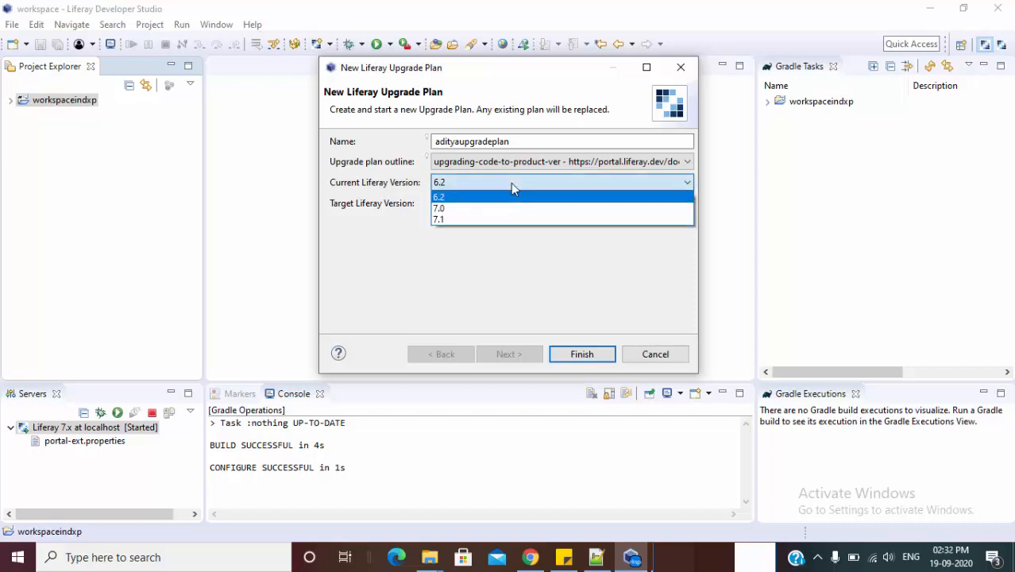
pyautogui.click(511, 184)
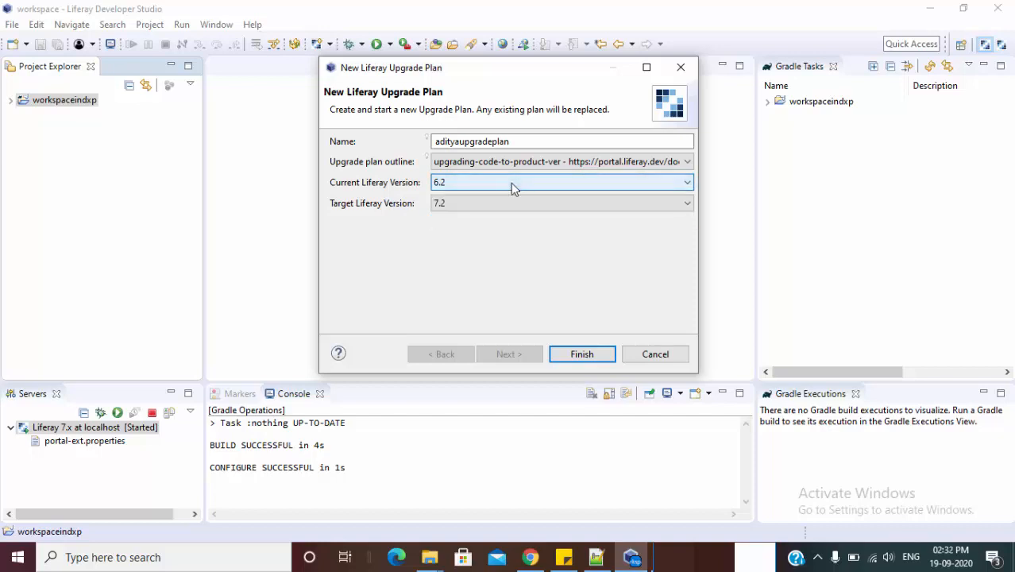
pyautogui.click(582, 353)
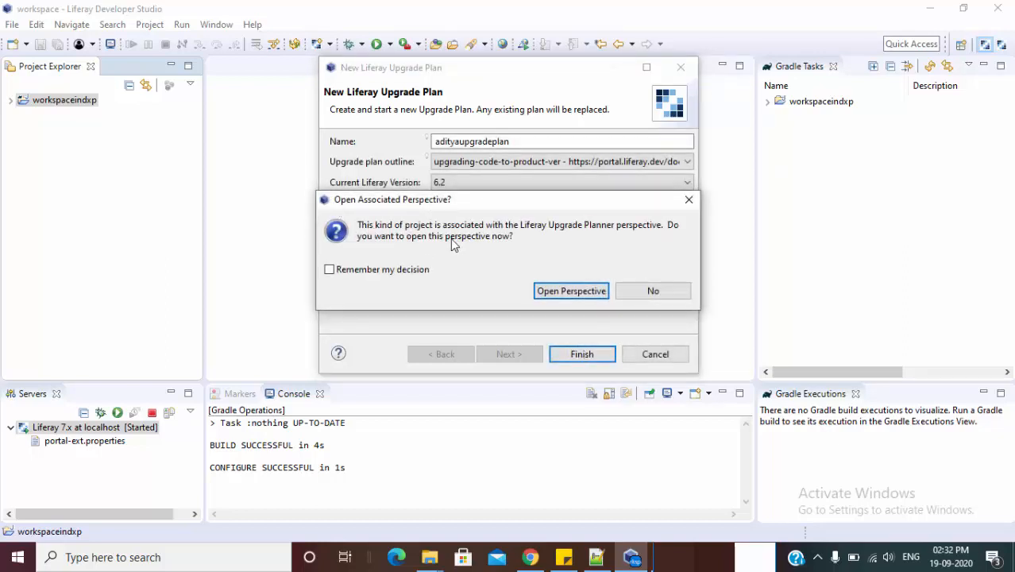
pyautogui.click(572, 291)
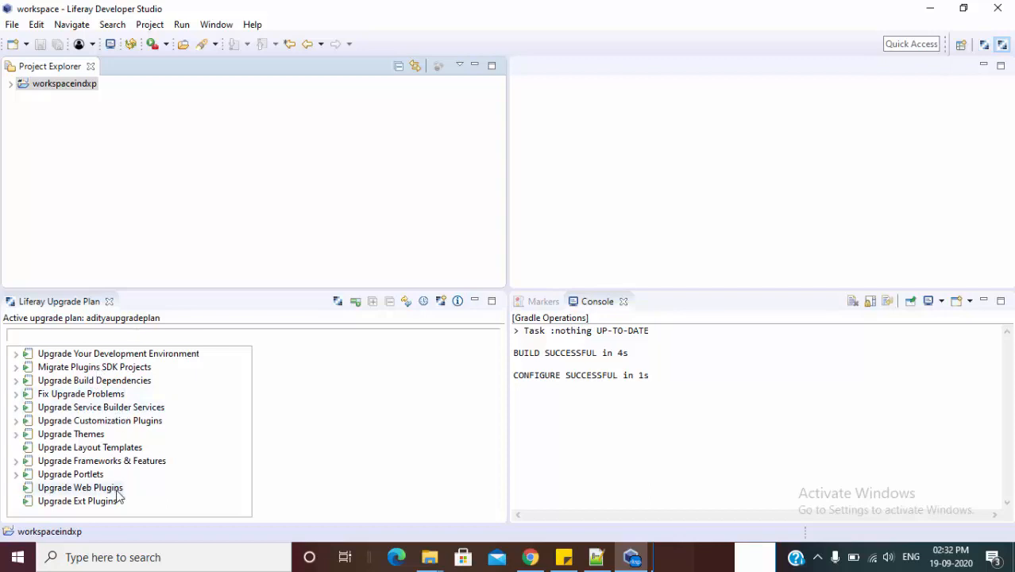
# Skip Upgrade Your Development Environment in the upgrade plan and select Import Existing Plugins SDK Projects under Migrate Plugins SDK Projects.
pyautogui.click(115, 357)
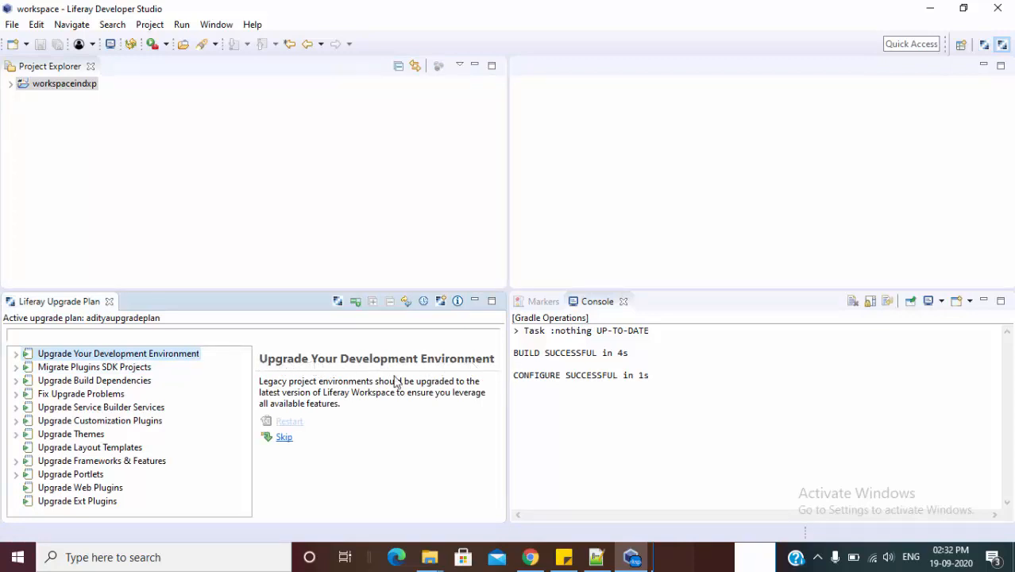
pyautogui.click(283, 438)
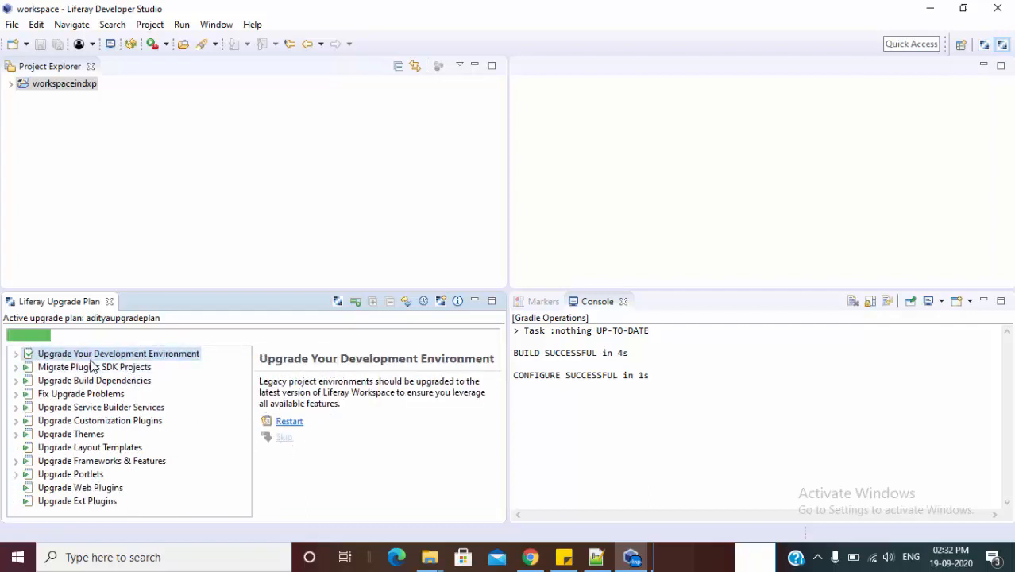
pyautogui.click(18, 367)
pyautogui.click(17, 368)
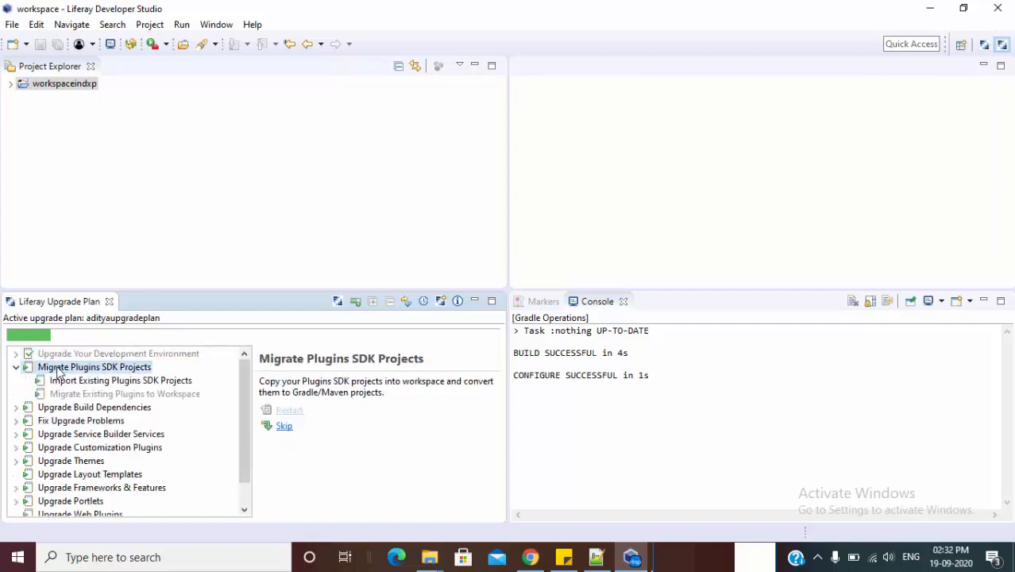
pyautogui.click(106, 382)
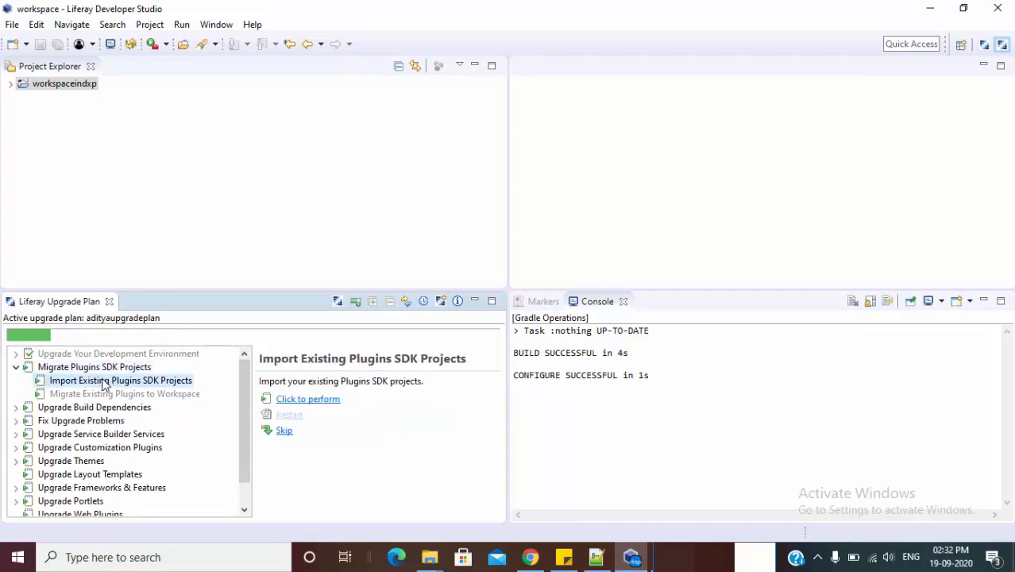
# Perform the existing Plugins SDK projects import using the liferay-plugins-sdk-6.2 folder inside Final Backup on the Desktop.
pyautogui.click(302, 404)
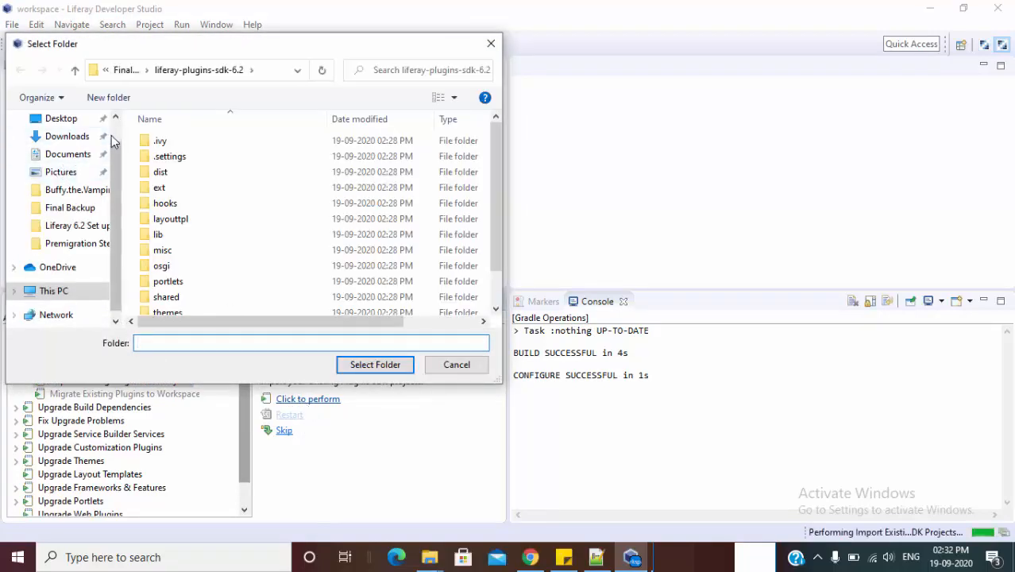
pyautogui.scroll(1, 111, 135)
pyautogui.click(82, 154)
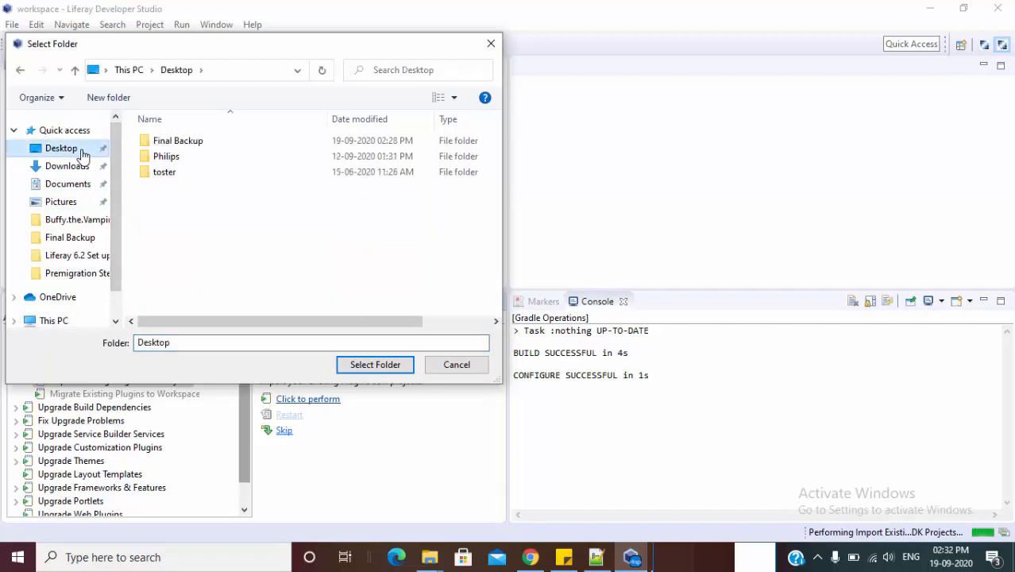
pyautogui.doubleClick(205, 145)
pyautogui.click(200, 157)
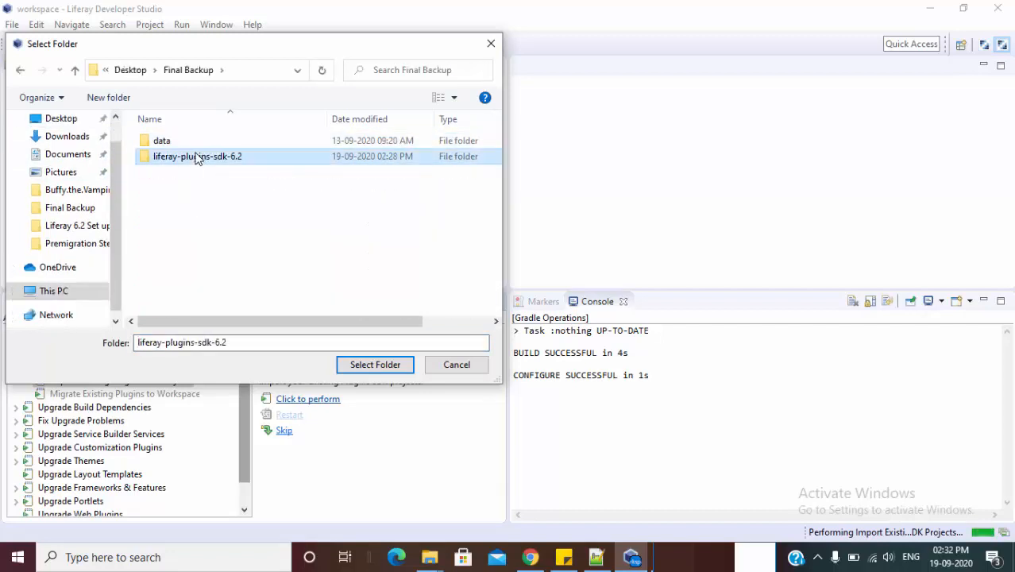
pyautogui.click(375, 364)
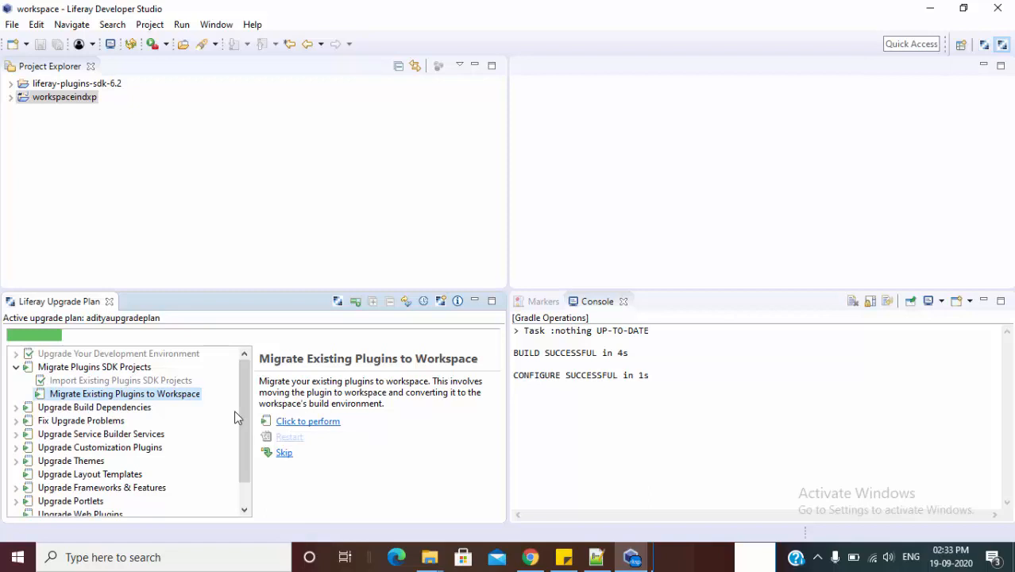
# Migrate only HelloWorldinLiferay6.2-portlet from the Plugins SDK to the Liferay workspace by performing Migrate Existing Plugins to Workspace.
pyautogui.click(324, 429)
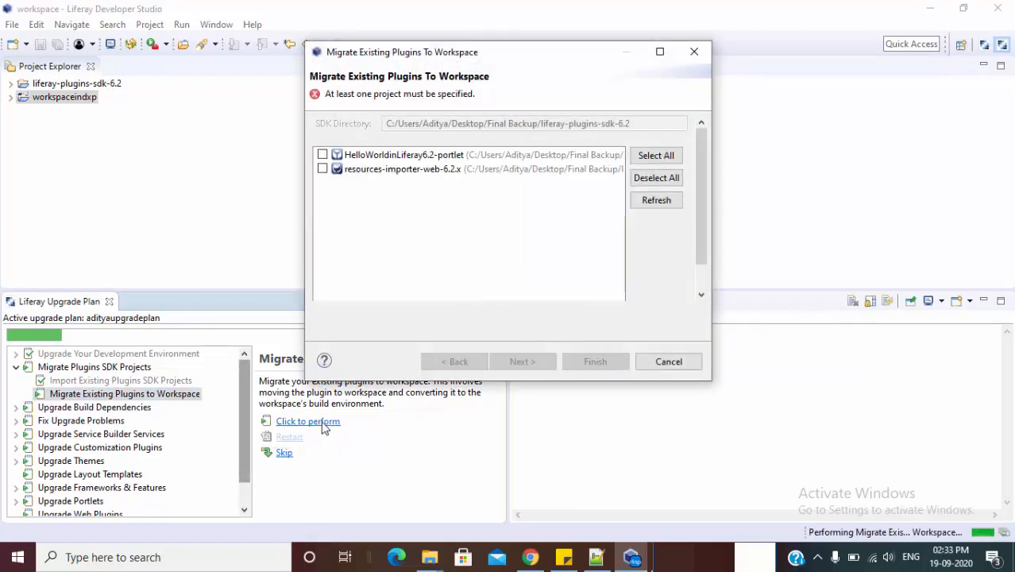
pyautogui.click(323, 156)
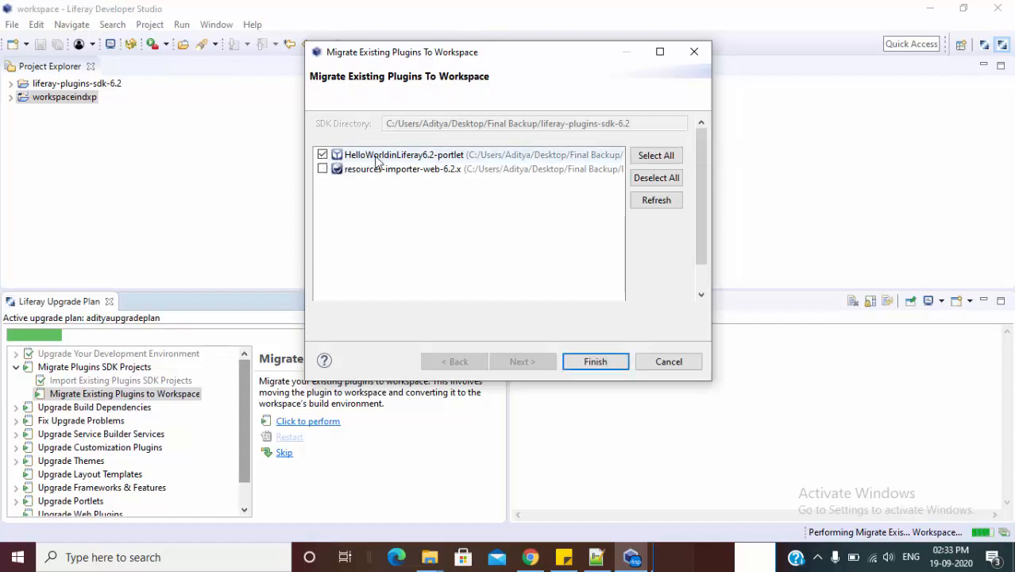
pyautogui.click(623, 364)
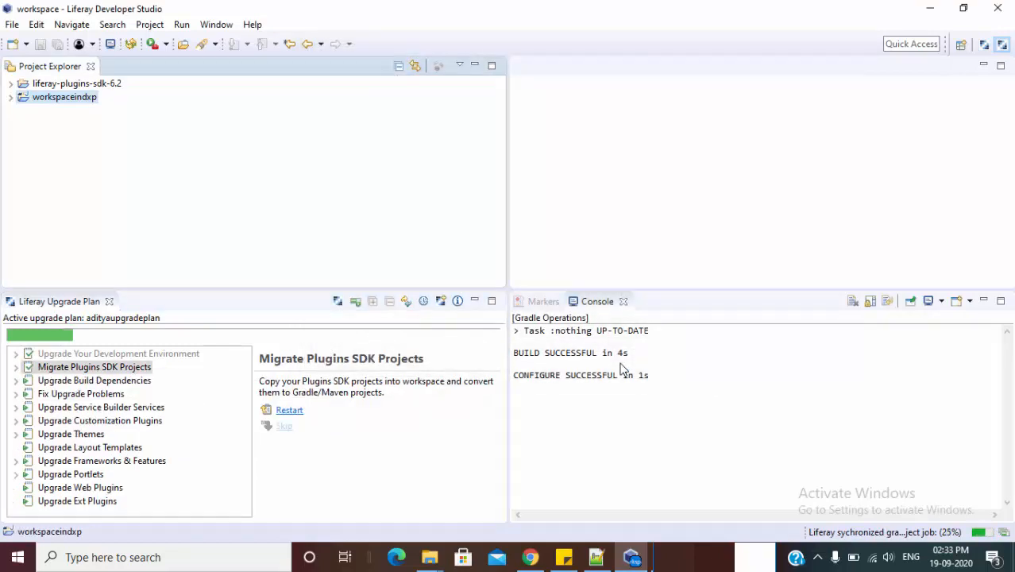
pyautogui.click(18, 369)
pyautogui.click(19, 369)
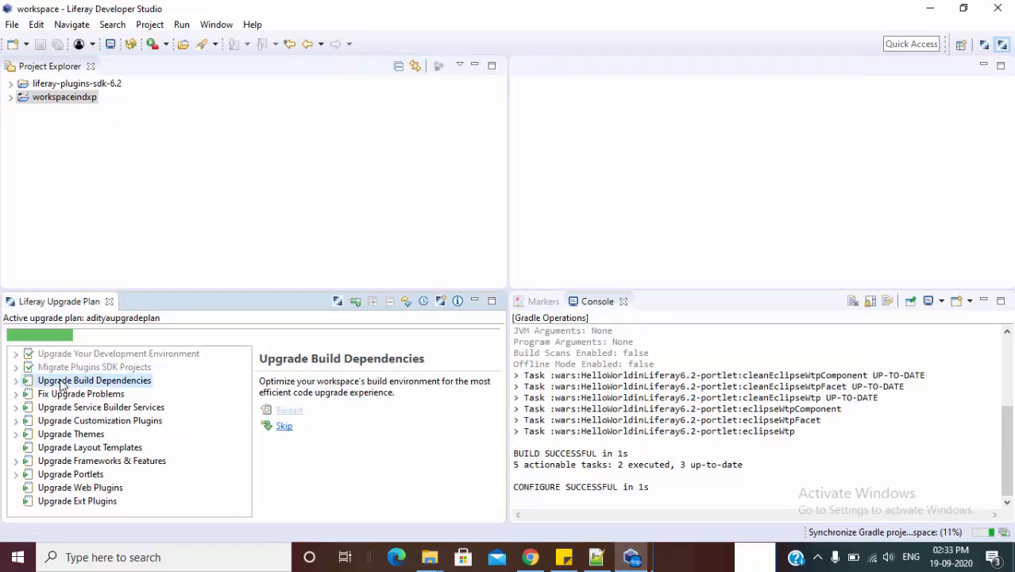
# Perform Update Repository URL for workspaceindxp under Upgrade Build Dependencies, dismiss the notice, and skip that plan item.
pyautogui.click(16, 382)
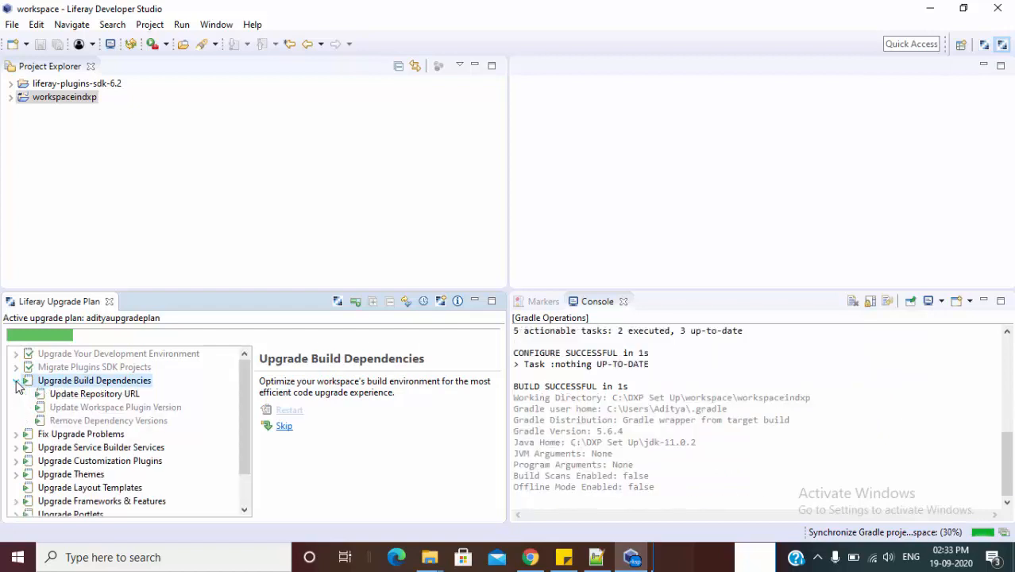
pyautogui.click(93, 395)
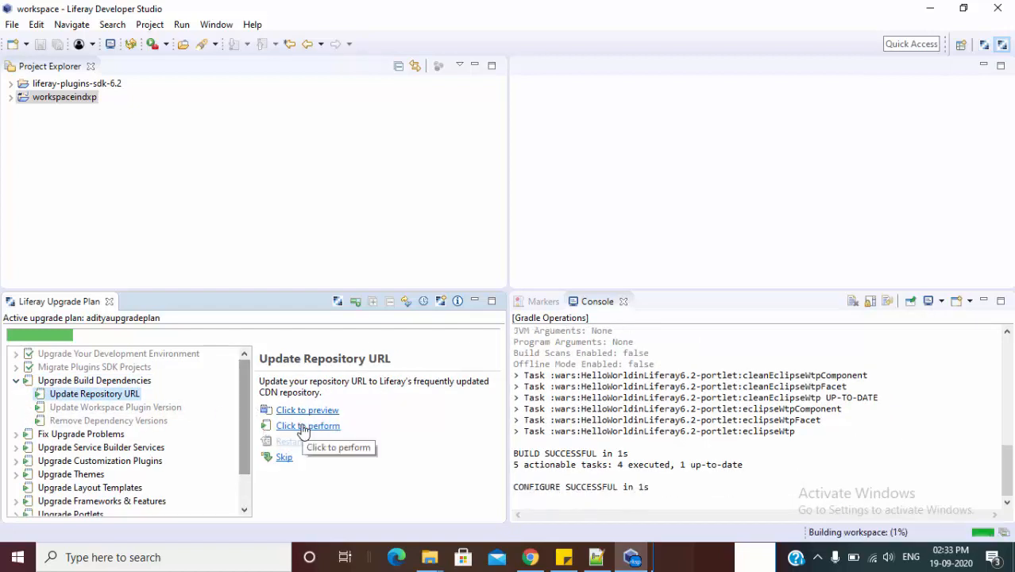
pyautogui.click(303, 428)
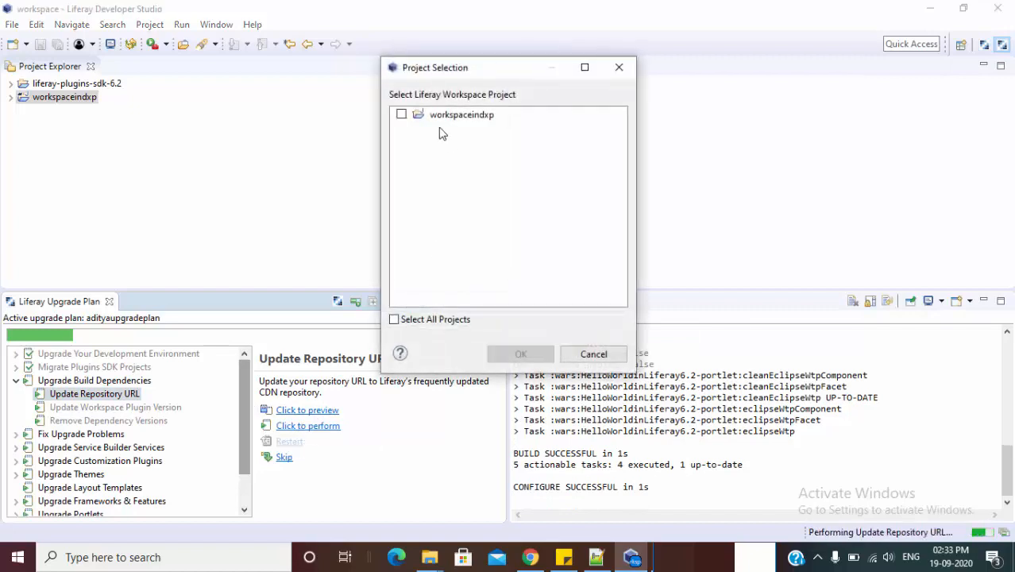
pyautogui.click(402, 114)
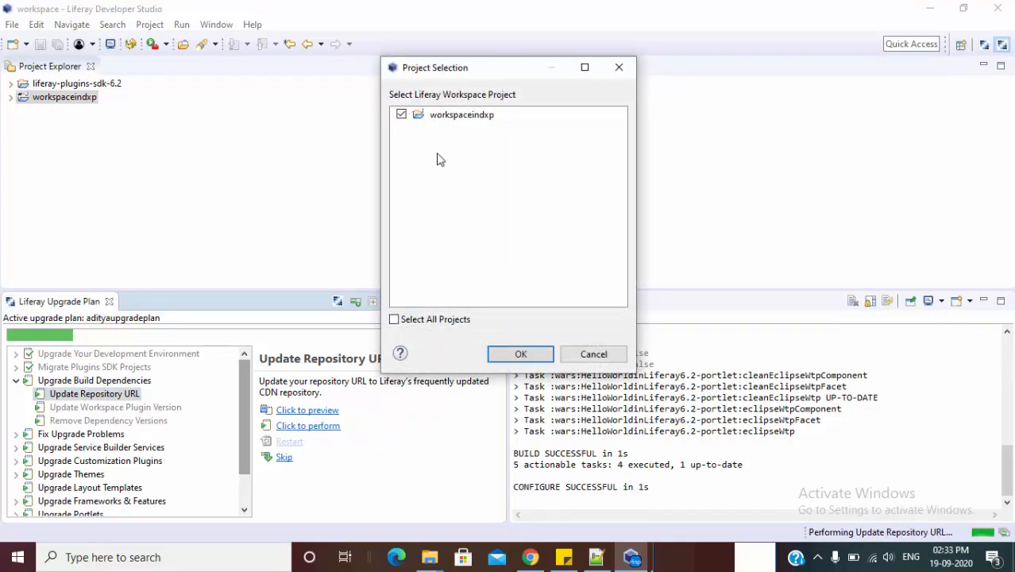
pyautogui.click(520, 354)
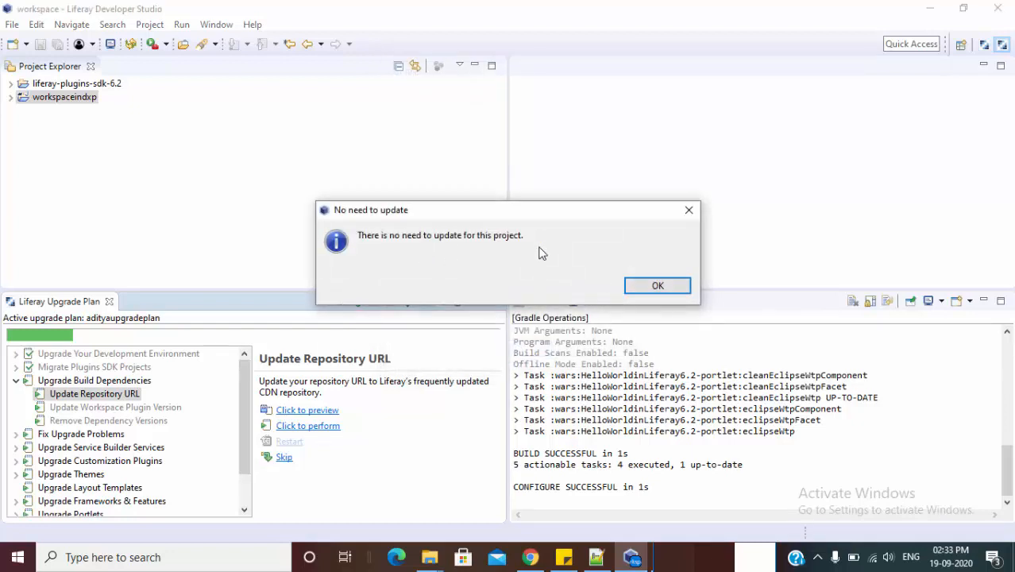
pyautogui.click(657, 286)
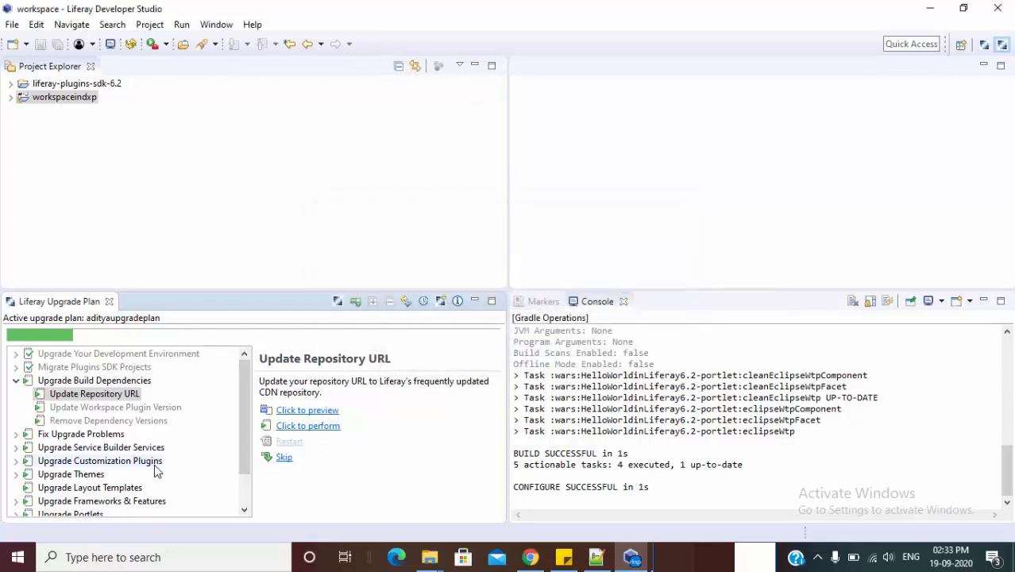
pyautogui.click(284, 458)
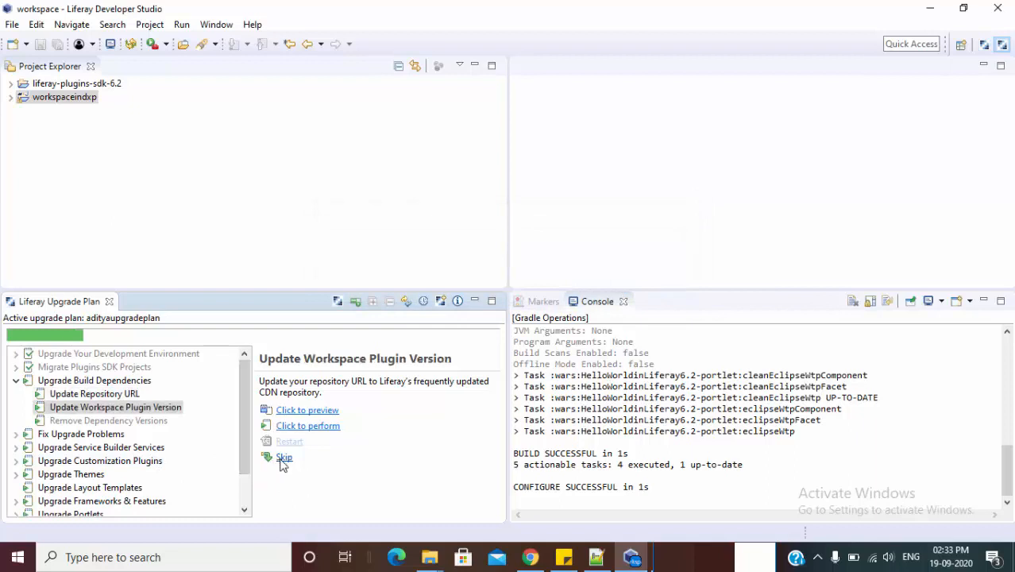
# Perform Update Workspace Plugin Version for workspaceindxp and Remove Dependency Versions for HelloWorldinLiferay6.2-portlet.
pyautogui.click(305, 426)
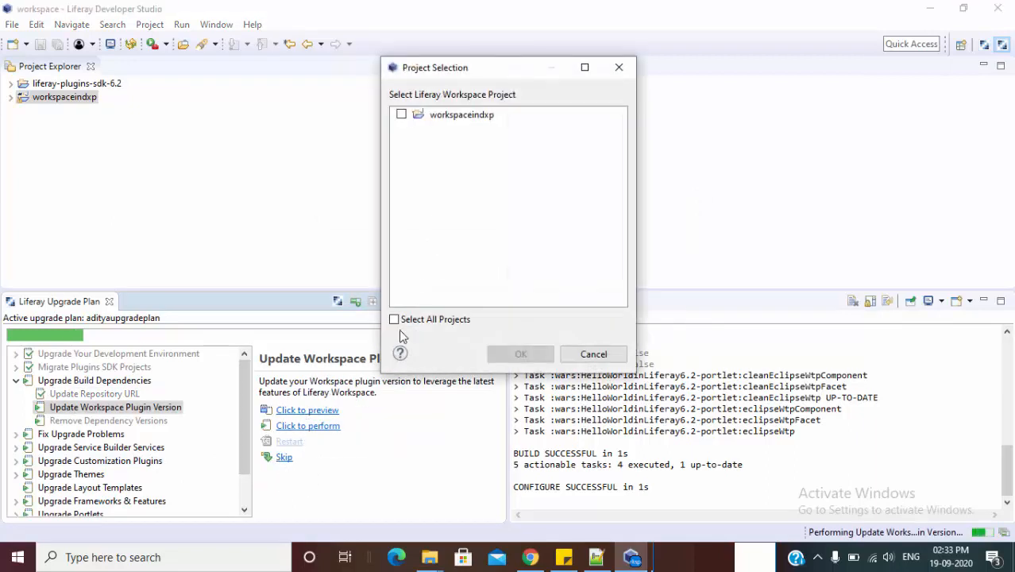
pyautogui.click(424, 324)
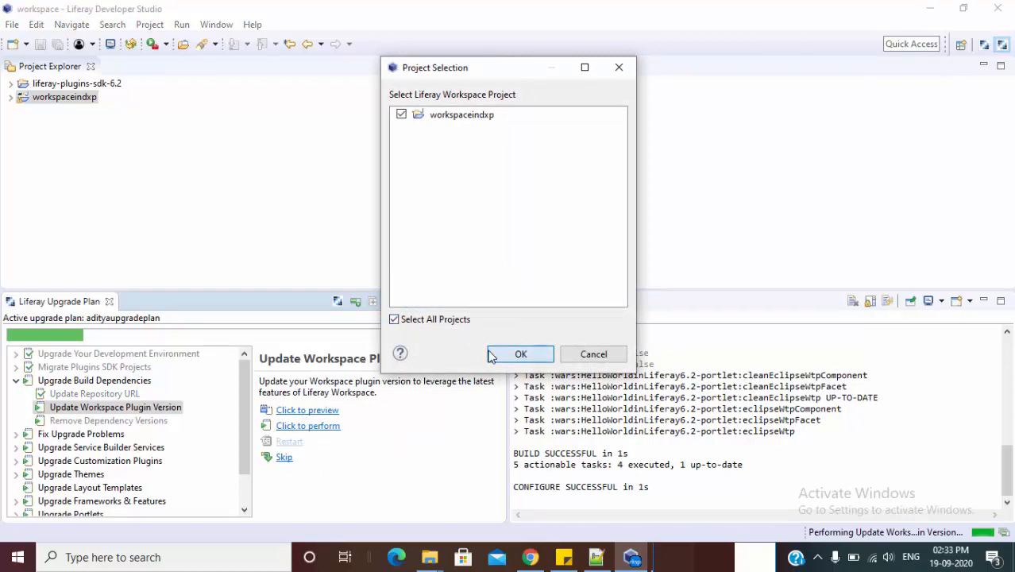
pyautogui.click(518, 354)
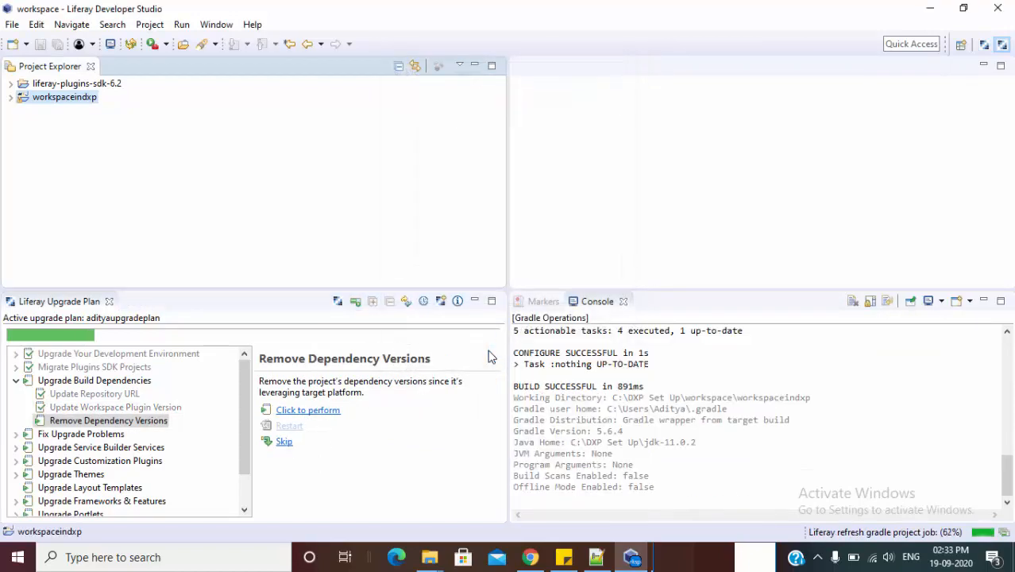
pyautogui.click(317, 411)
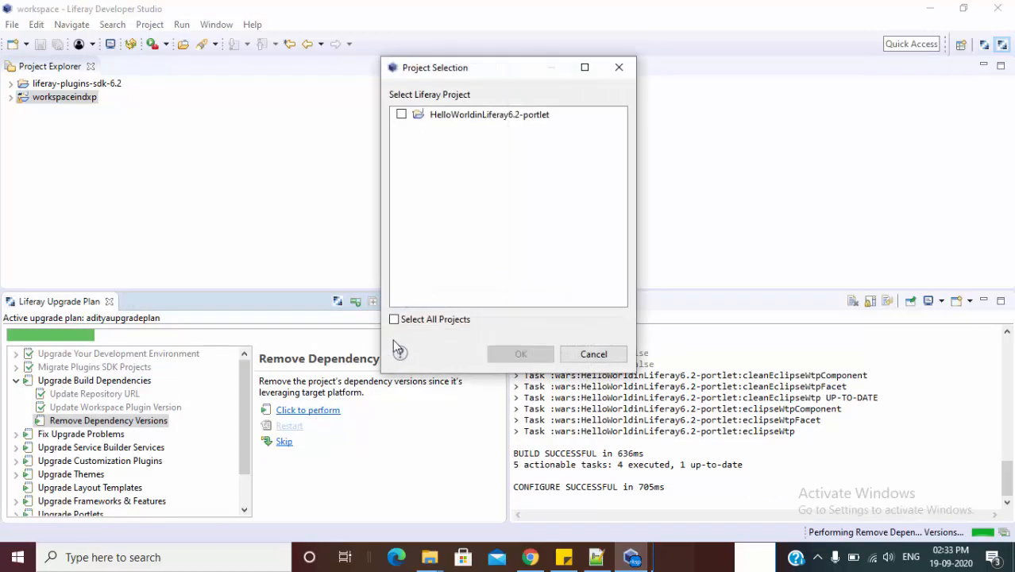
pyautogui.click(443, 321)
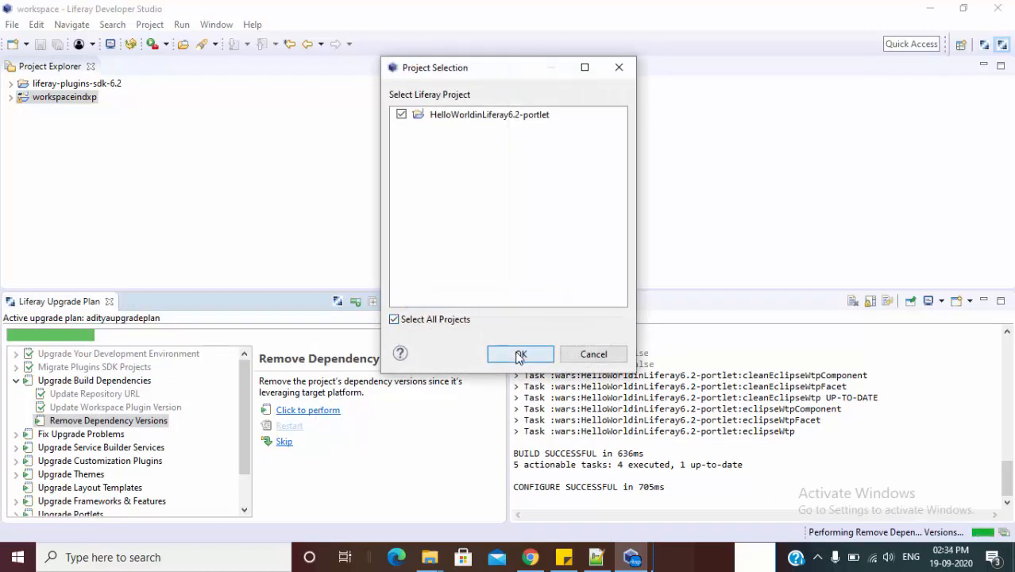
pyautogui.click(520, 354)
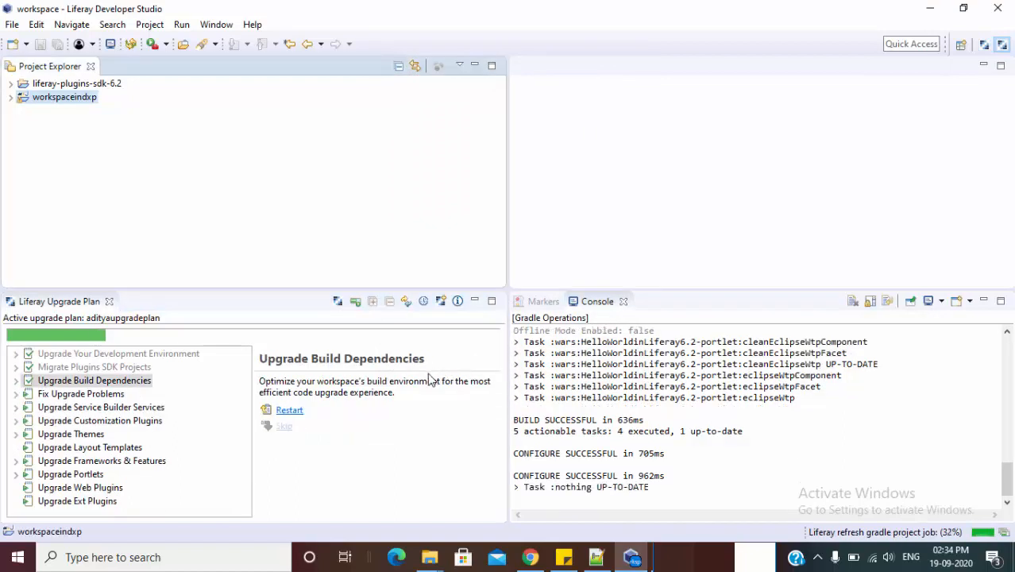
# Perform Auto-Correct Upgrade Problems under Fix Upgrade Problems for HelloWorldinLiferay6.2-portlet, agreeing to remove the found results.
pyautogui.click(89, 397)
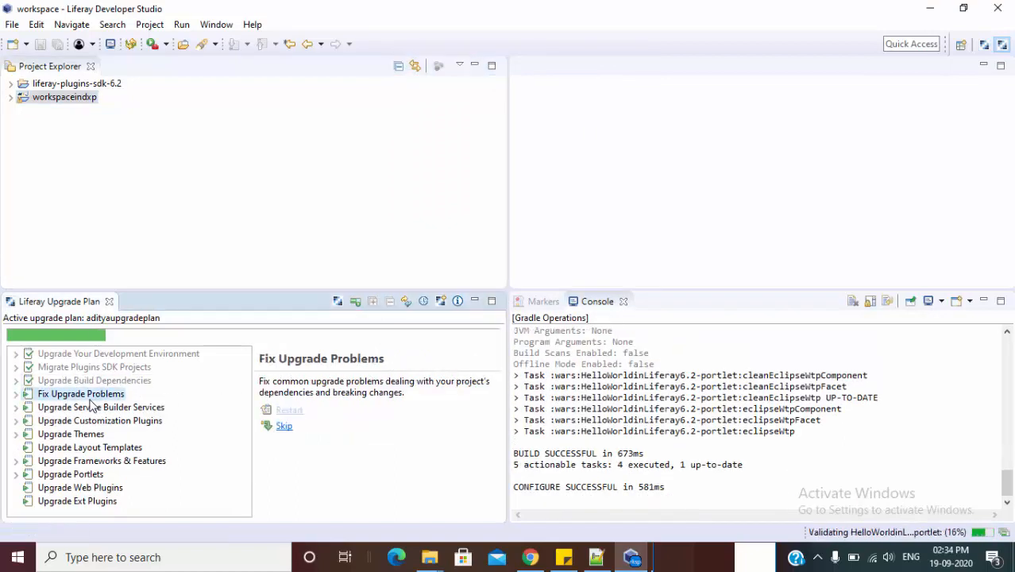
pyautogui.click(64, 397)
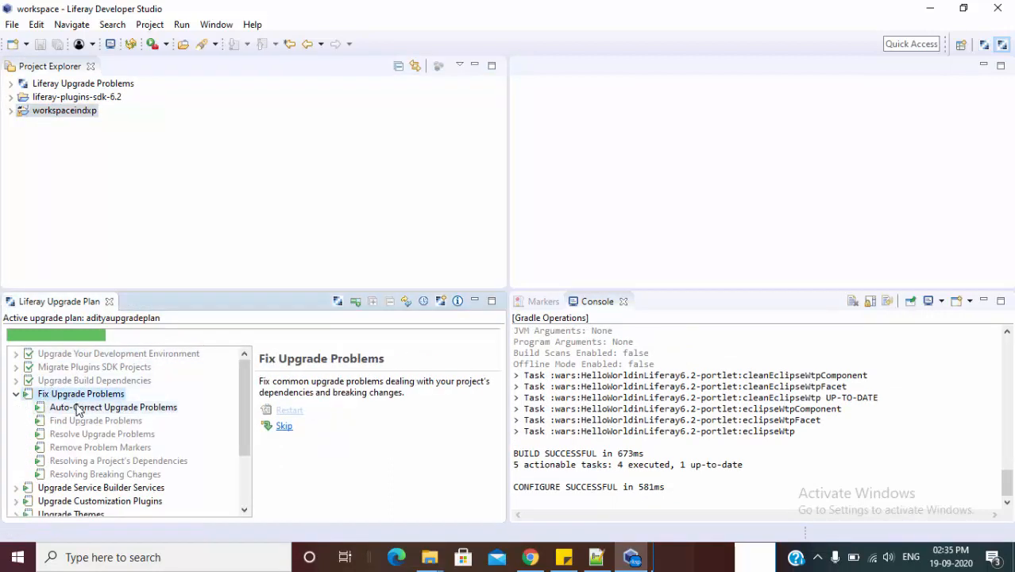
pyautogui.click(78, 409)
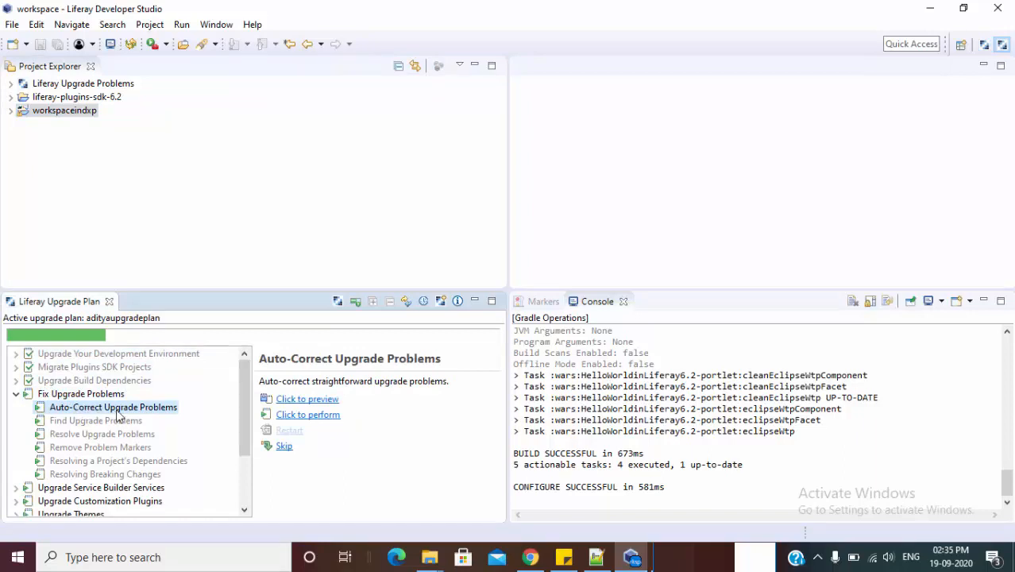
pyautogui.click(322, 421)
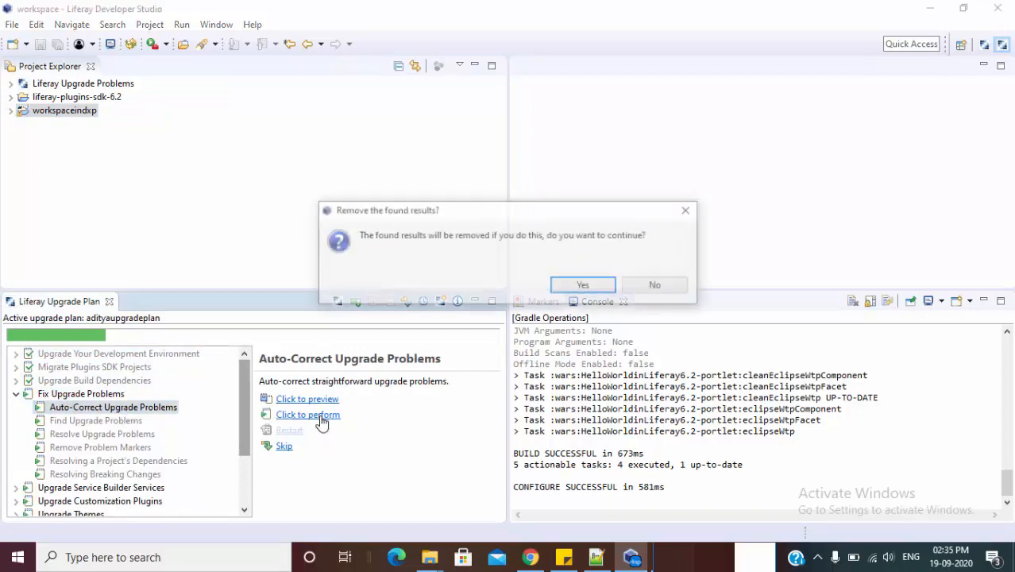
pyautogui.click(584, 286)
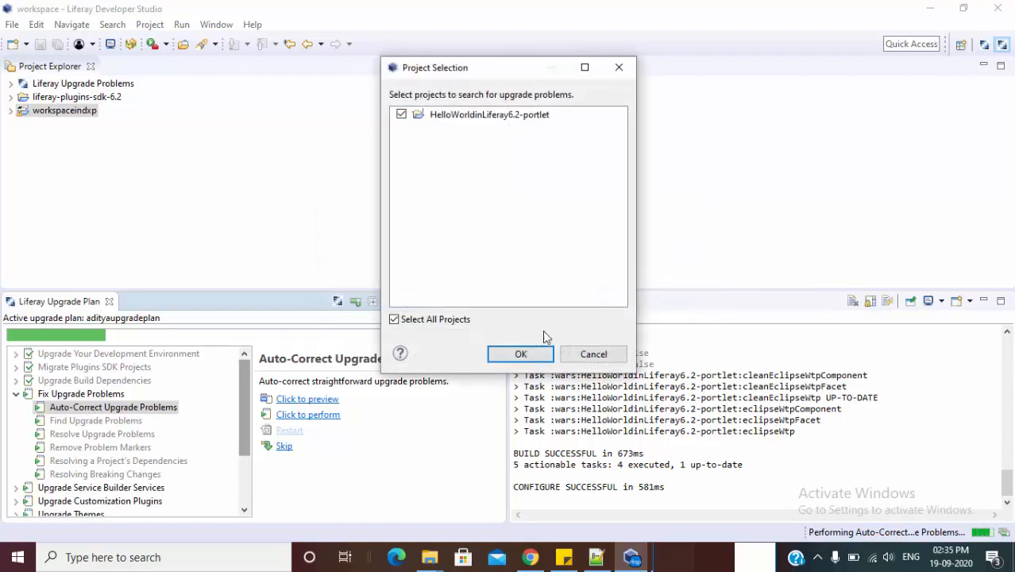
pyautogui.click(519, 354)
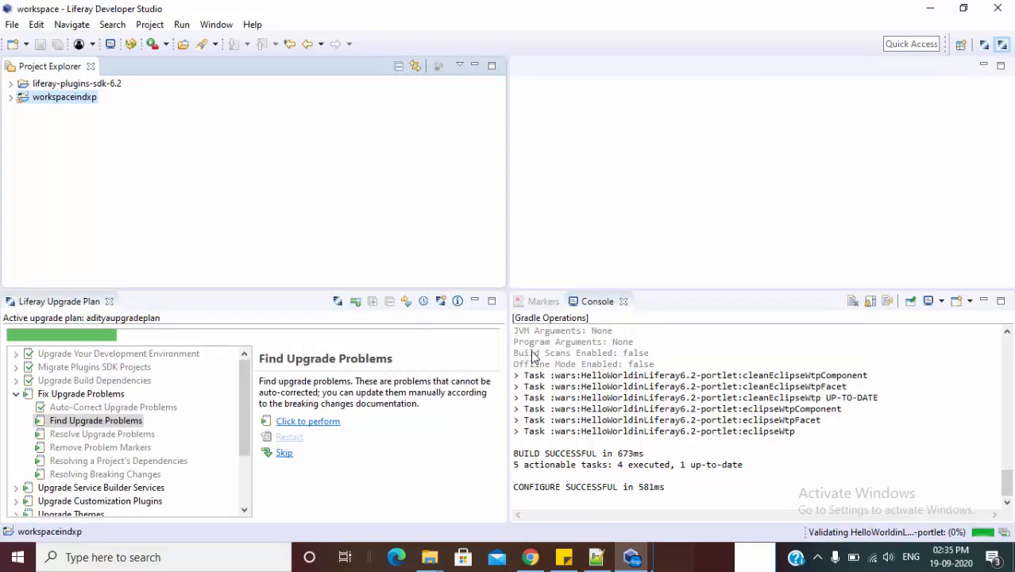
# Perform Find Upgrade Problems on HelloWorldinLiferay6.2-portlet and mark Resolve Upgrade Problems as complete.
pyautogui.click(308, 423)
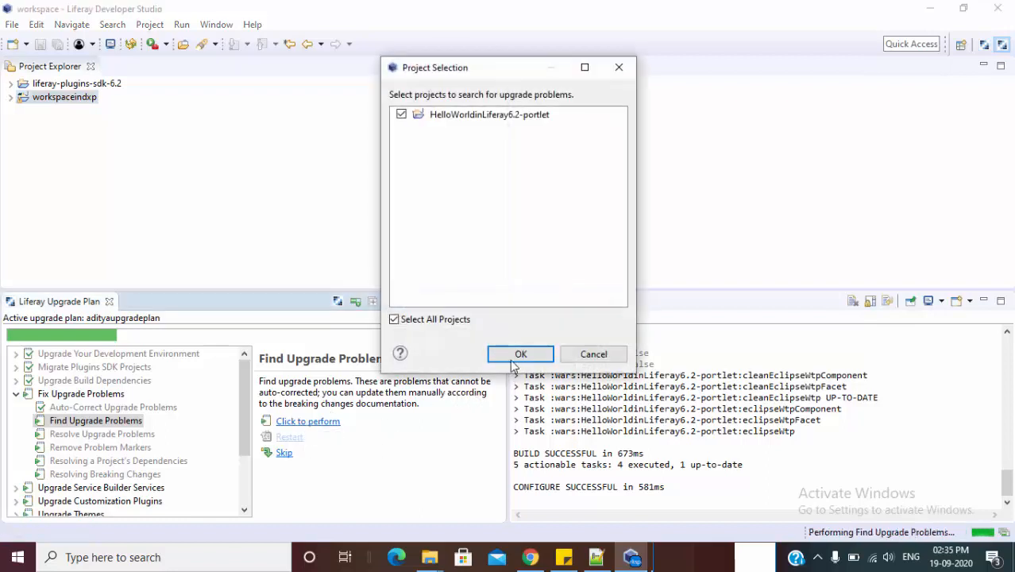
pyautogui.click(518, 354)
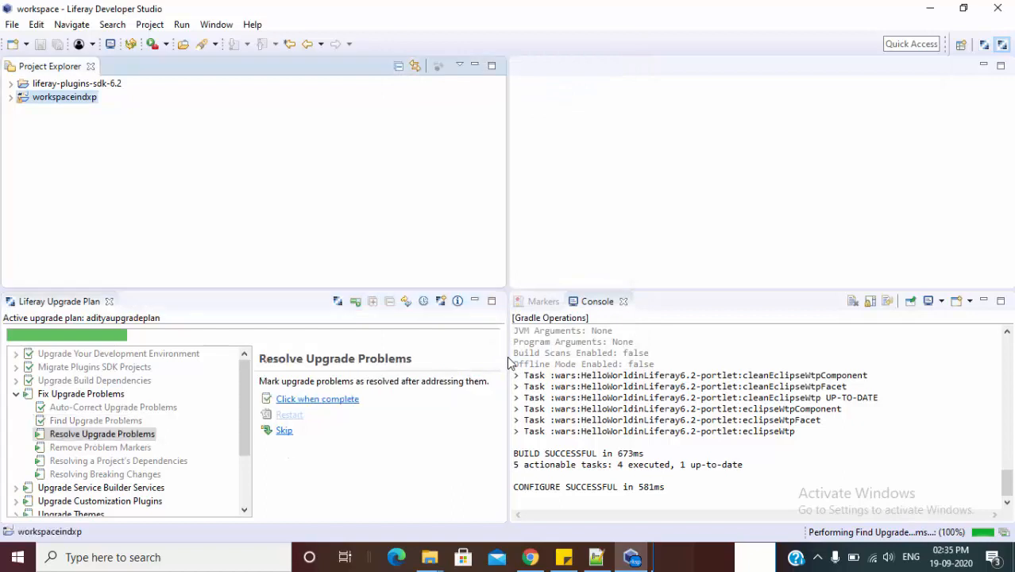
pyautogui.click(347, 405)
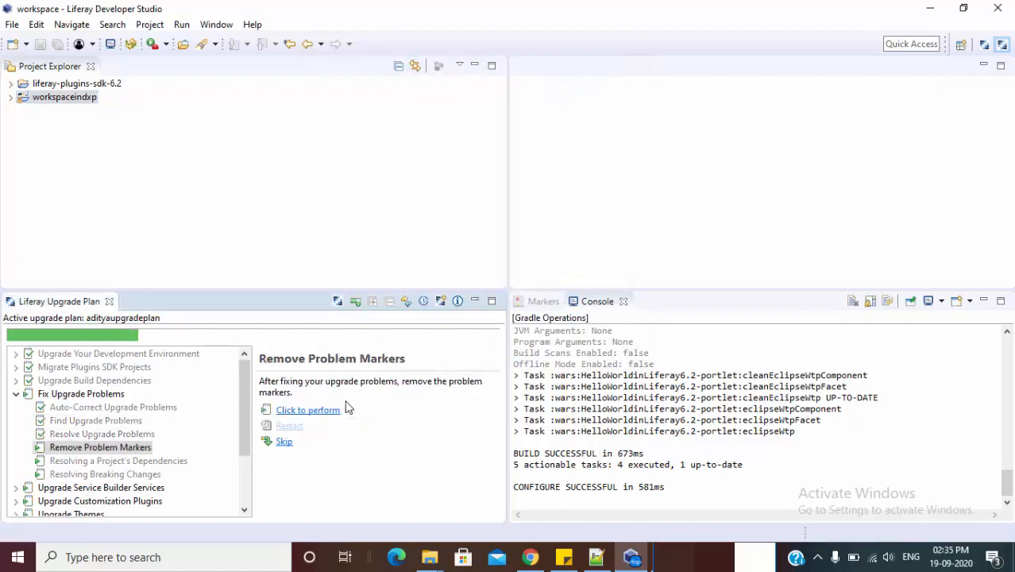
# Remove the upgrade problem markers and mark Resolving a Project's Dependencies and Resolving Breaking Changes as complete.
pyautogui.click(306, 411)
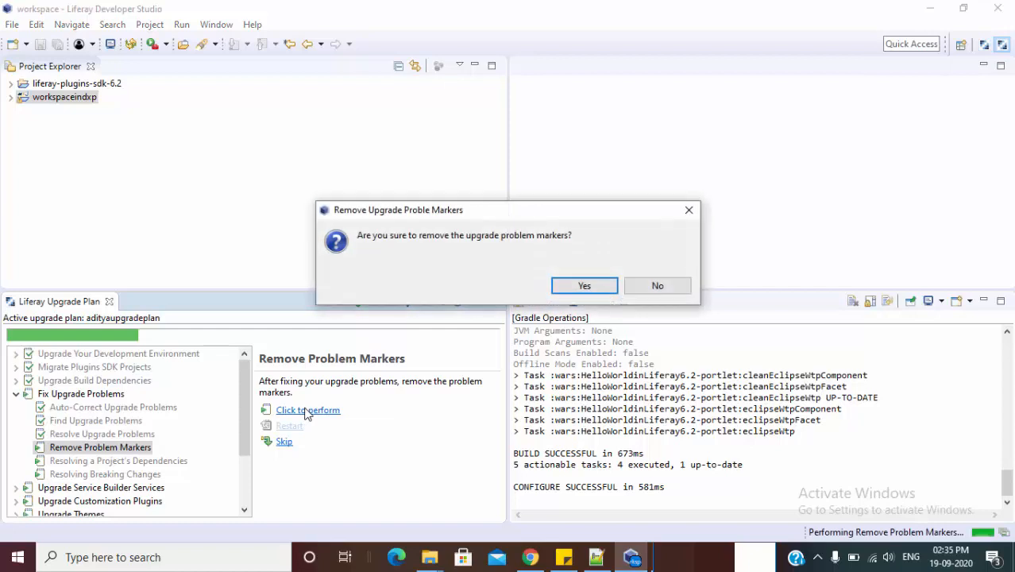
pyautogui.click(564, 283)
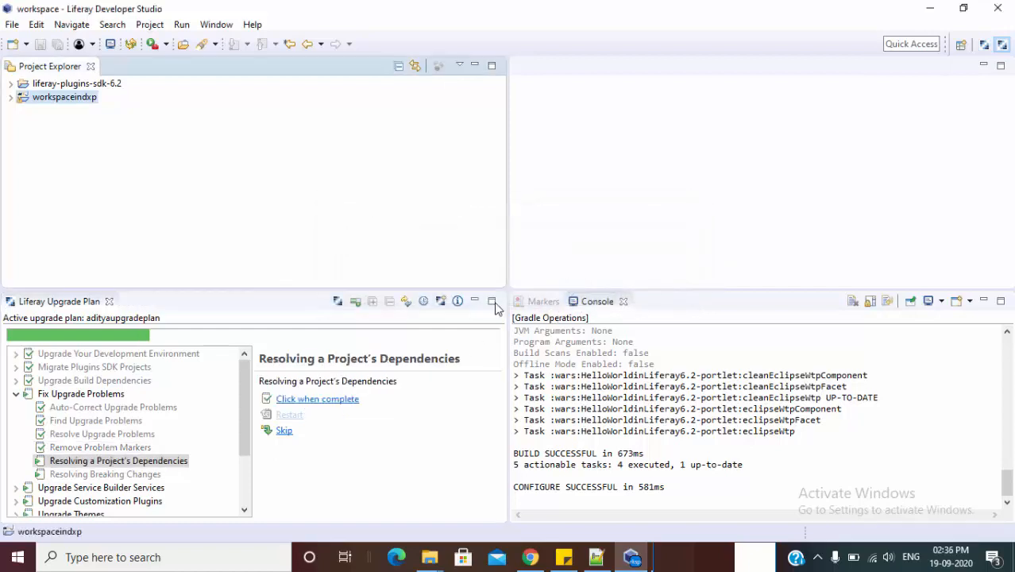
pyautogui.click(346, 401)
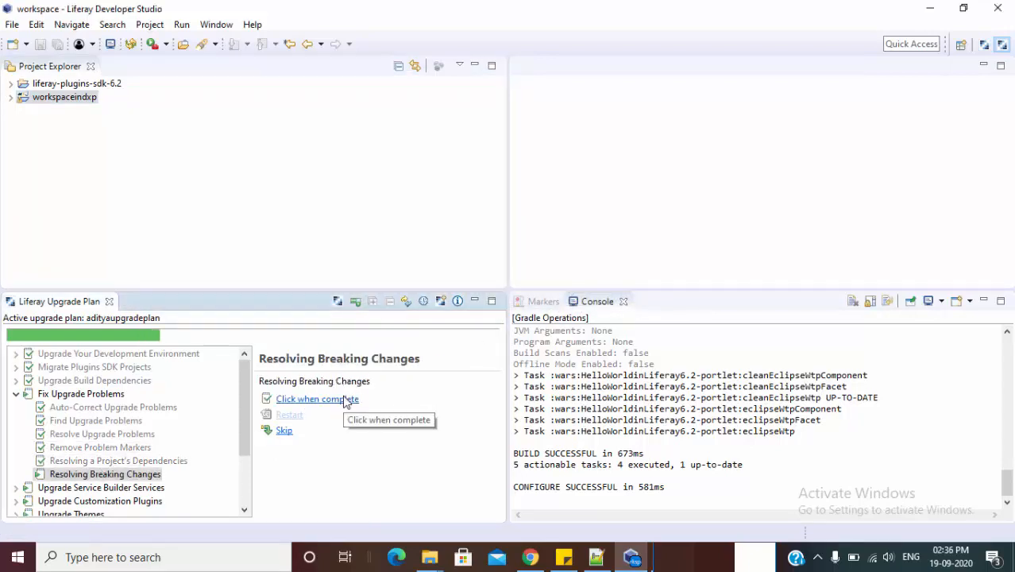
pyautogui.click(345, 401)
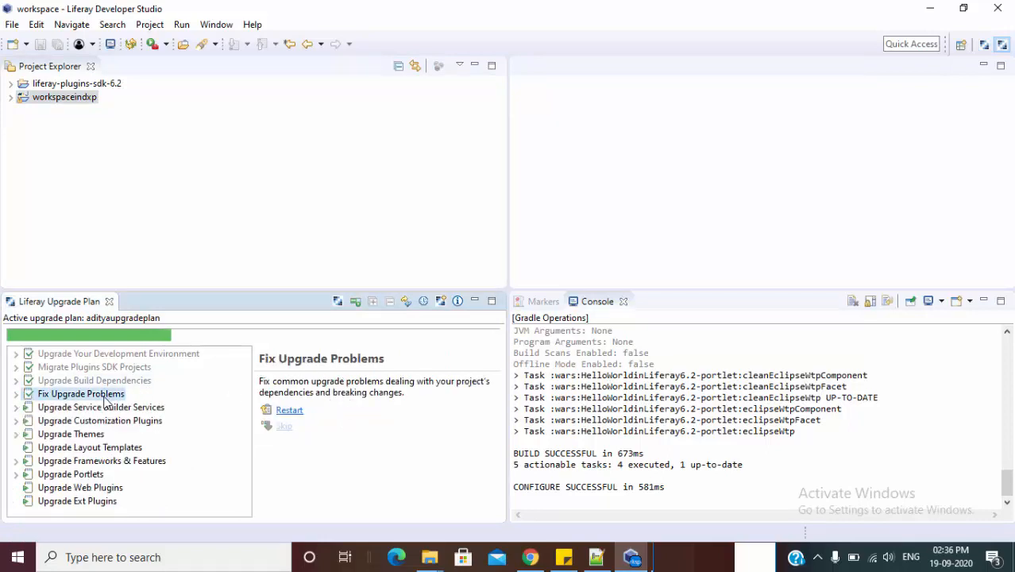
# Skip the Upgrade Service Builder Services step in the Liferay upgrade plan.
pyautogui.click(77, 410)
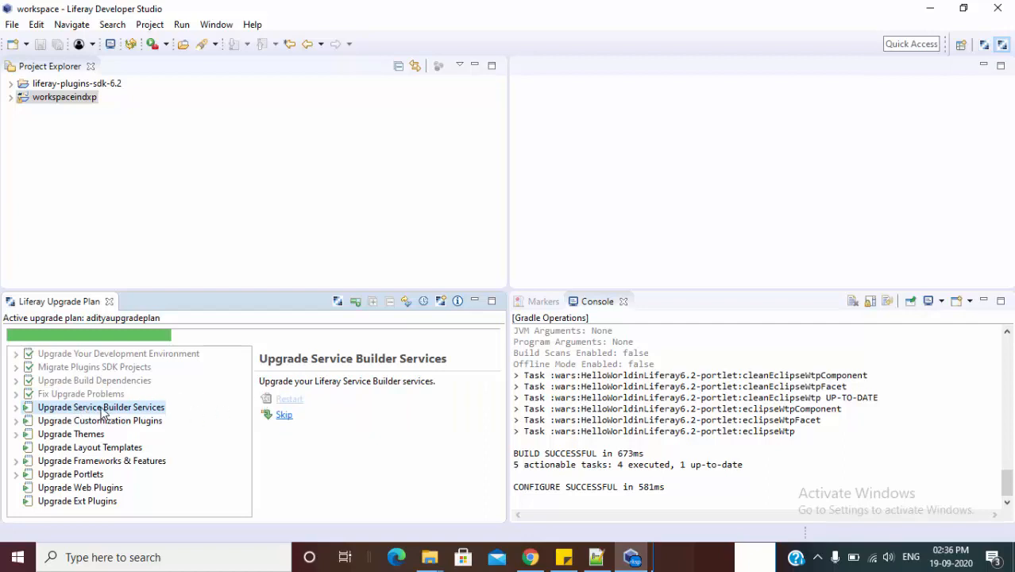
pyautogui.click(283, 414)
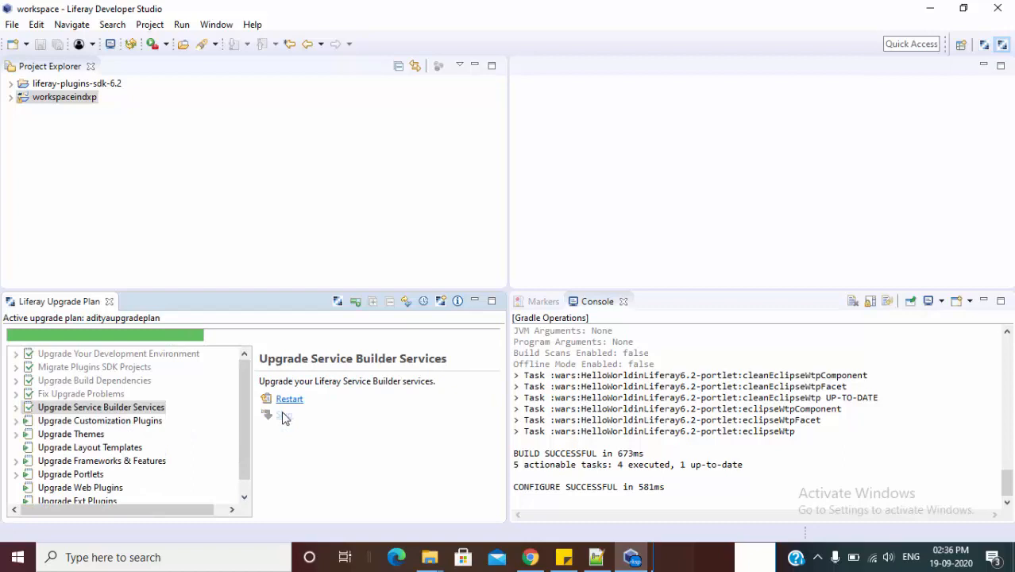
pyautogui.click(148, 421)
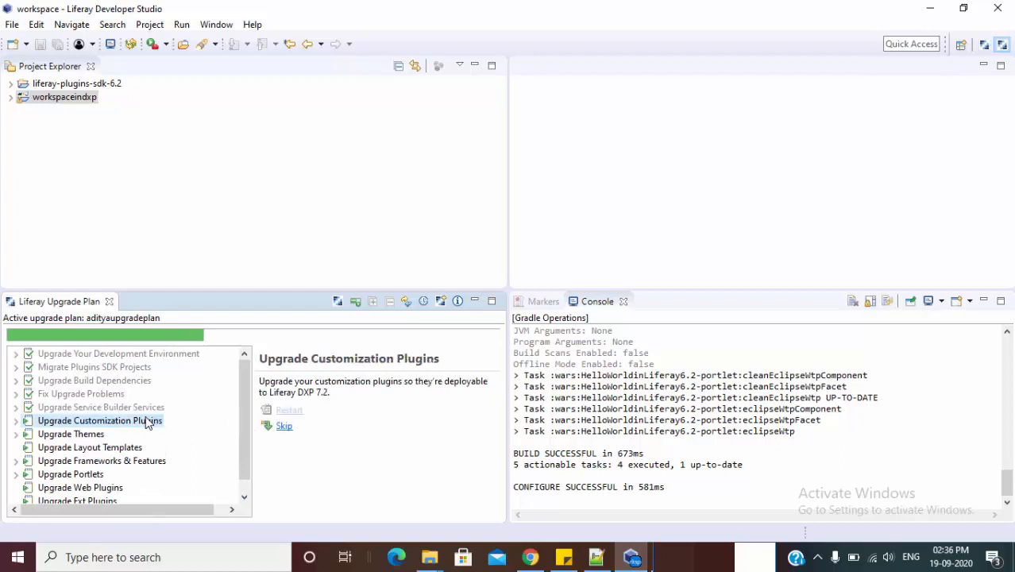
pyautogui.click(284, 426)
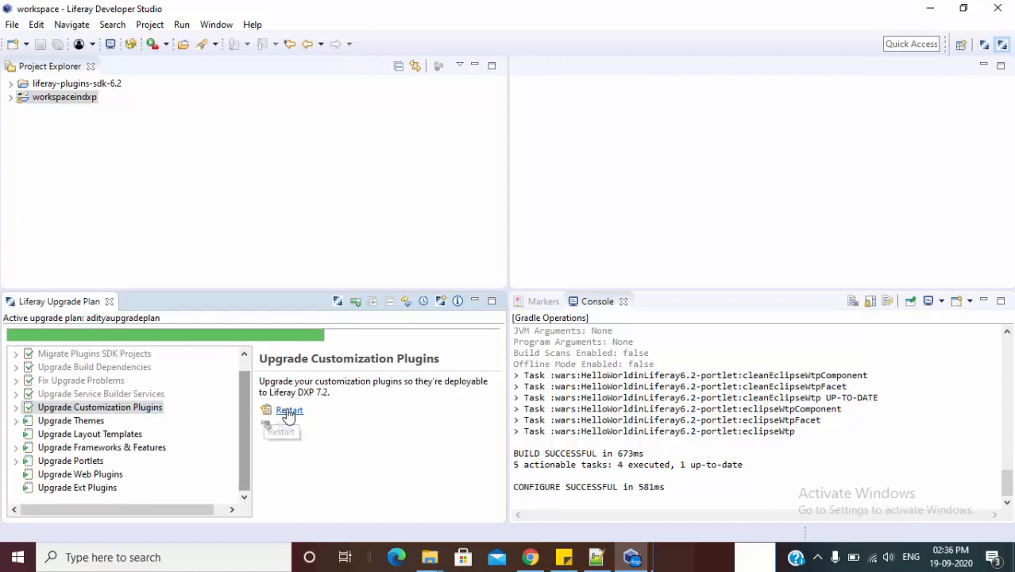
pyautogui.click(289, 411)
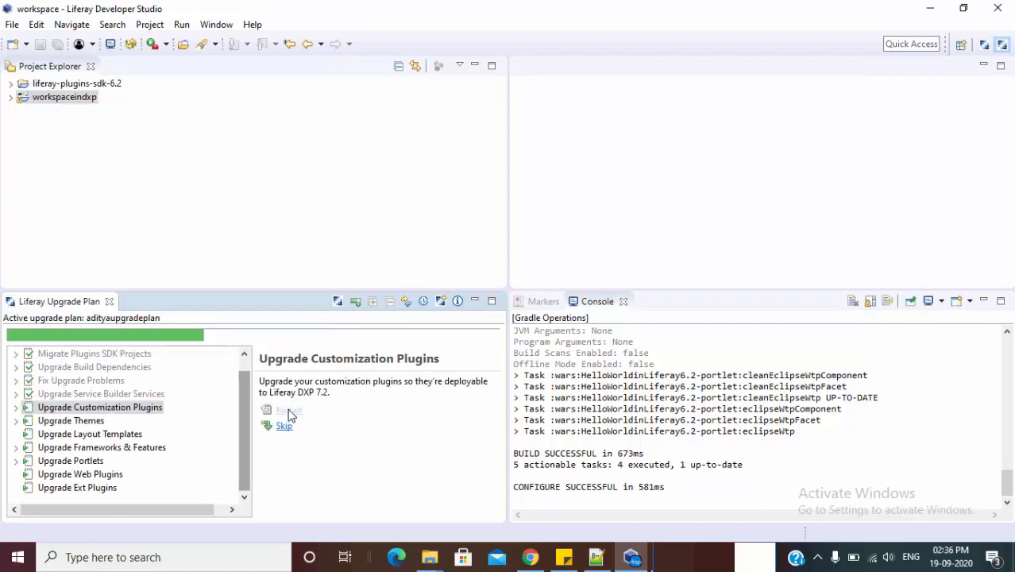
# Mark Upgrade Customization Modules and all the hook upgrade steps under Upgrade Customization Plugins as complete, through Upgrade Struts Action Hooks.
pyautogui.click(16, 408)
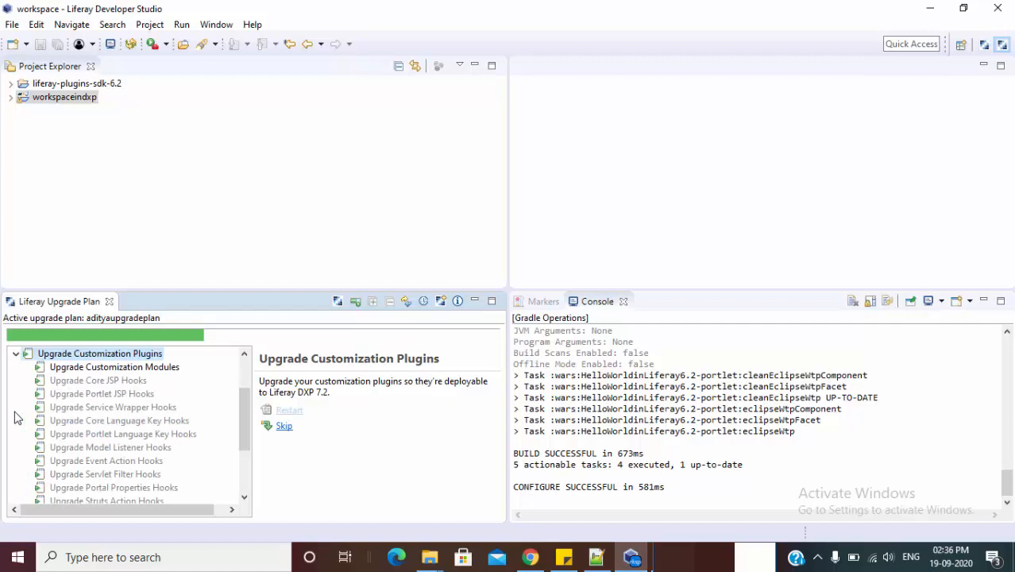
pyautogui.click(143, 370)
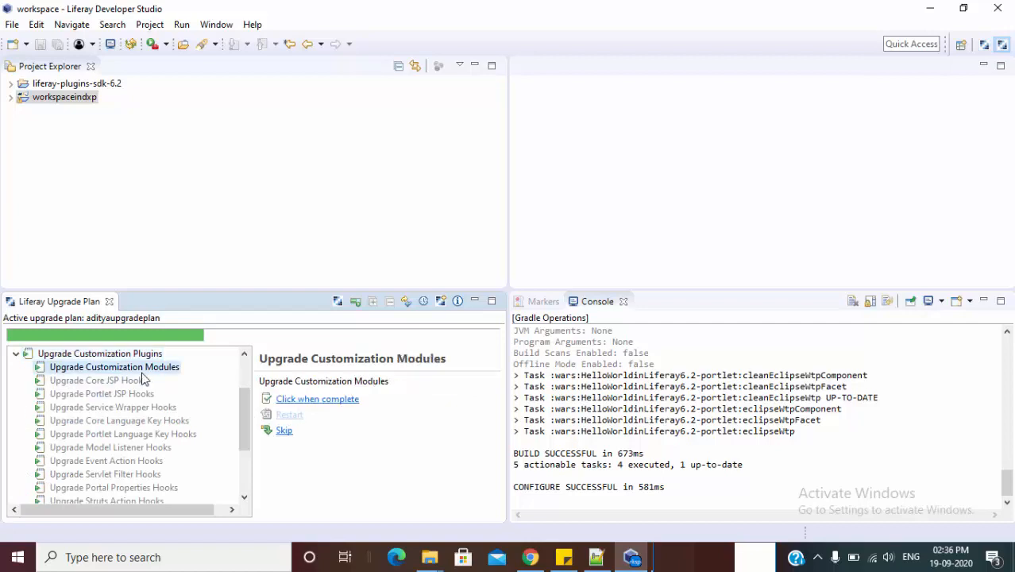
pyautogui.click(337, 406)
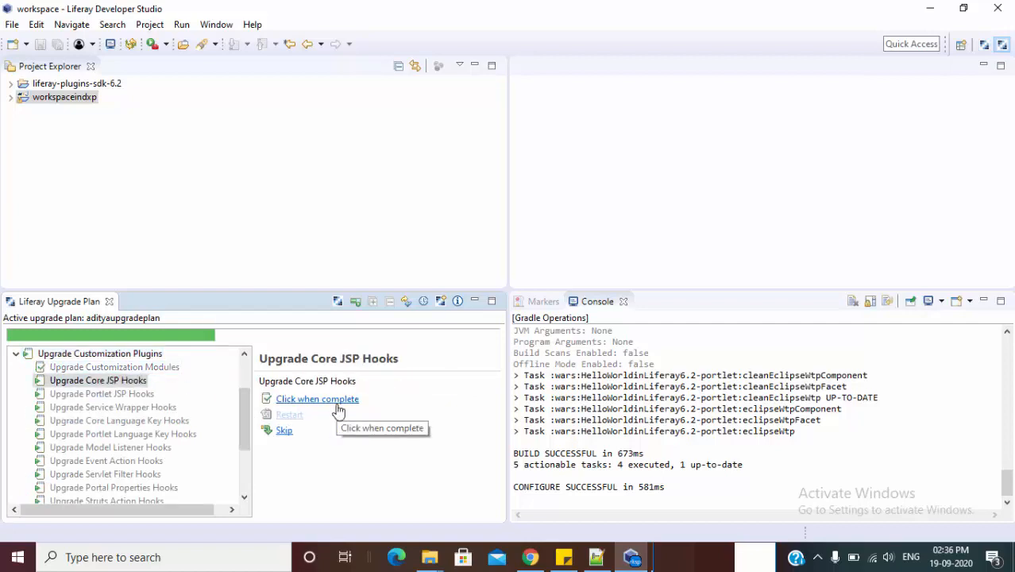
pyautogui.click(337, 405)
pyautogui.click(336, 405)
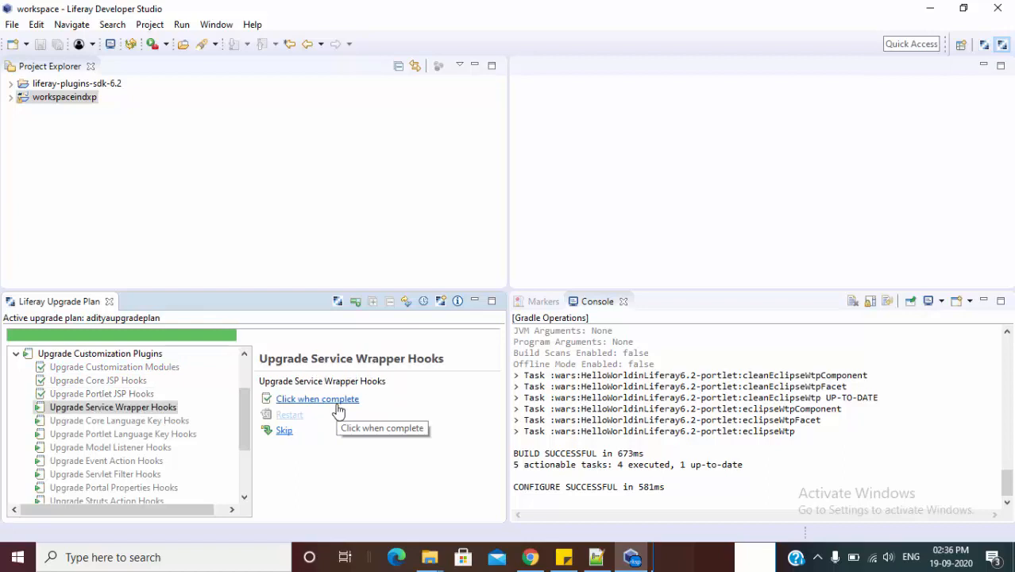
pyautogui.click(337, 405)
pyautogui.click(337, 405)
pyautogui.click(337, 405)
pyautogui.click(337, 405)
pyautogui.click(336, 406)
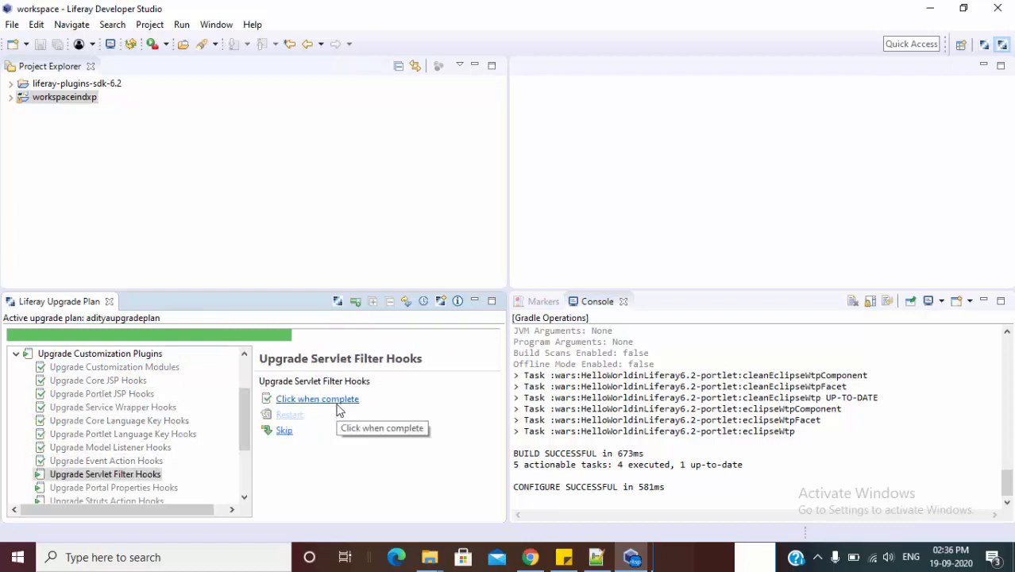
pyautogui.click(337, 406)
pyautogui.click(337, 405)
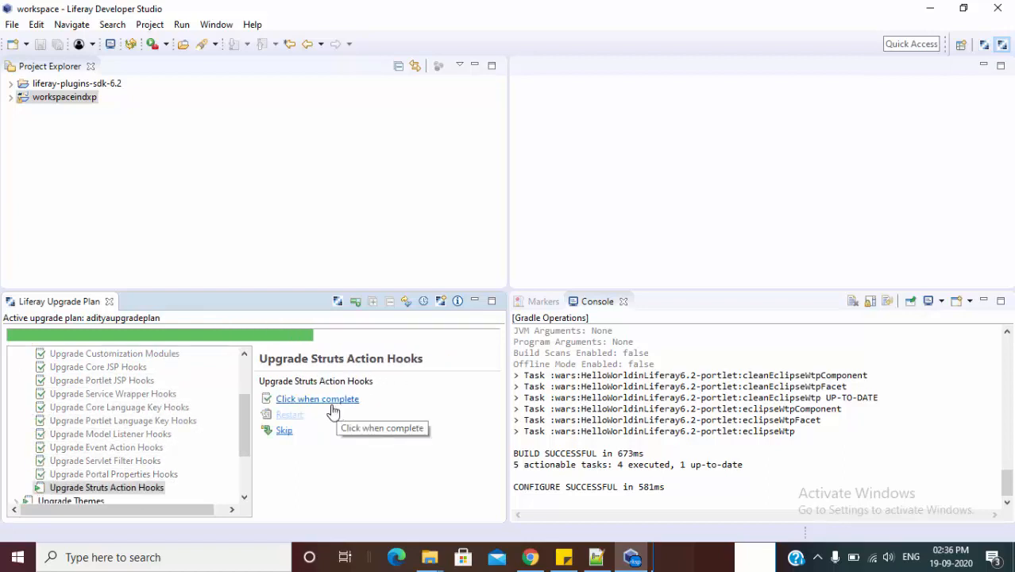
pyautogui.click(332, 405)
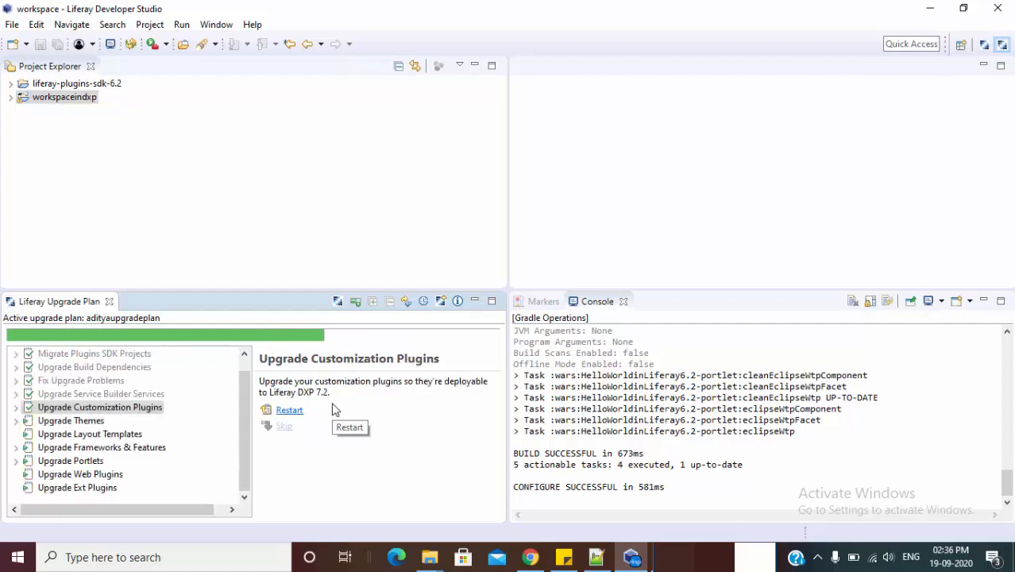
# Skip the Upgrade Themes step in the upgrade plan.
pyautogui.click(80, 433)
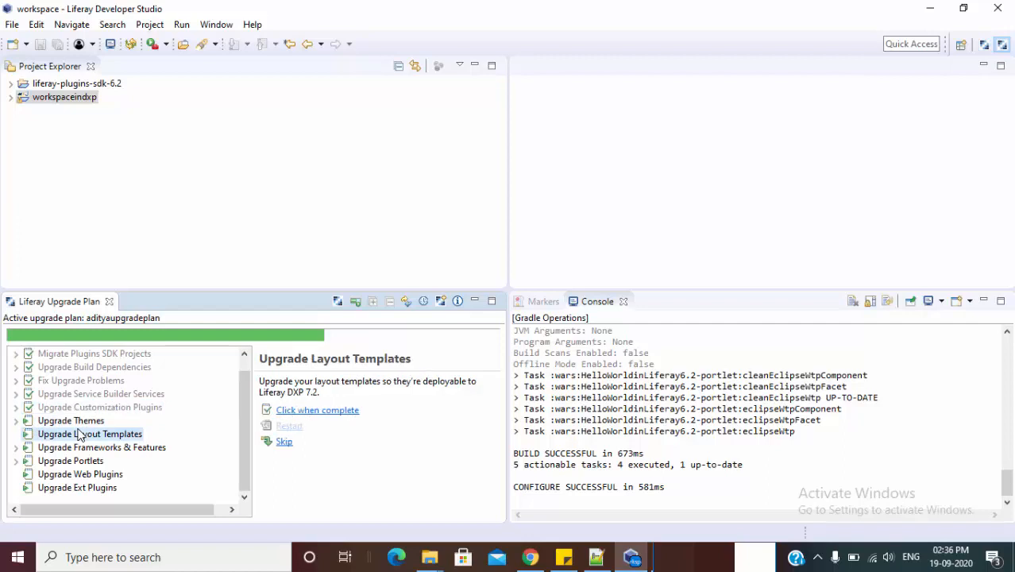
pyautogui.click(79, 422)
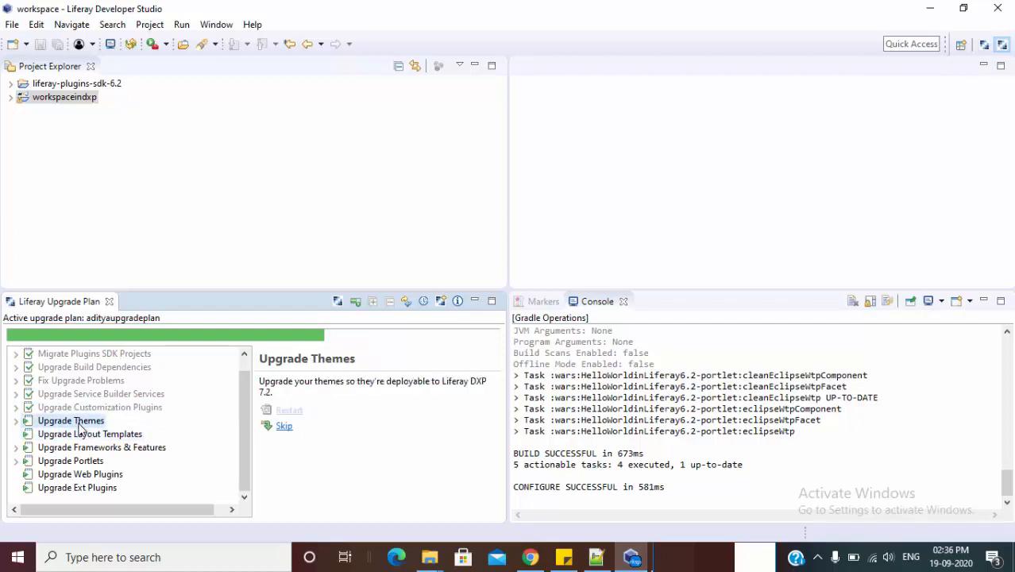
pyautogui.click(282, 429)
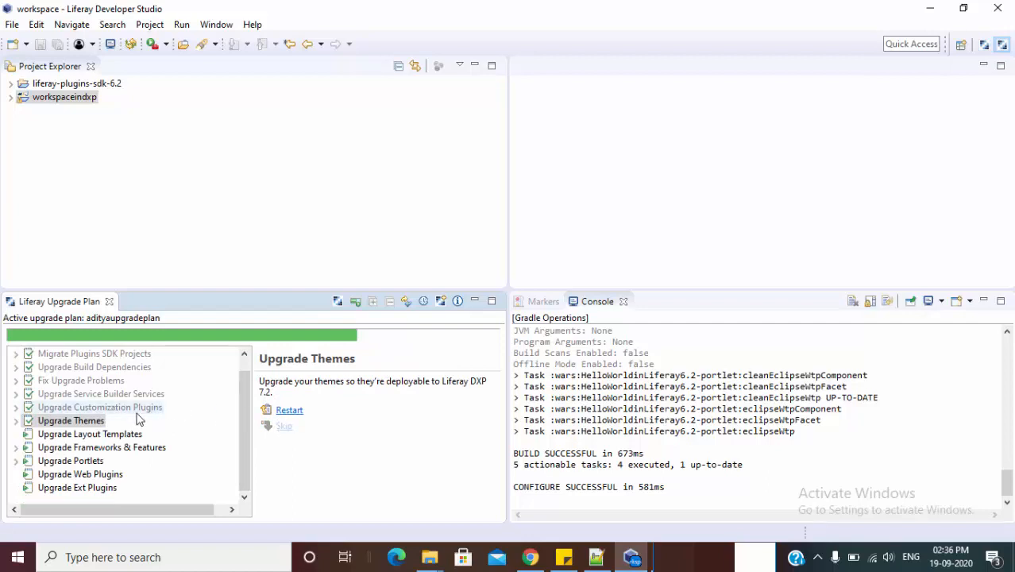
# Mark Upgrade Layout Templates as complete and skip Upgrade Frameworks & Features.
pyautogui.click(97, 435)
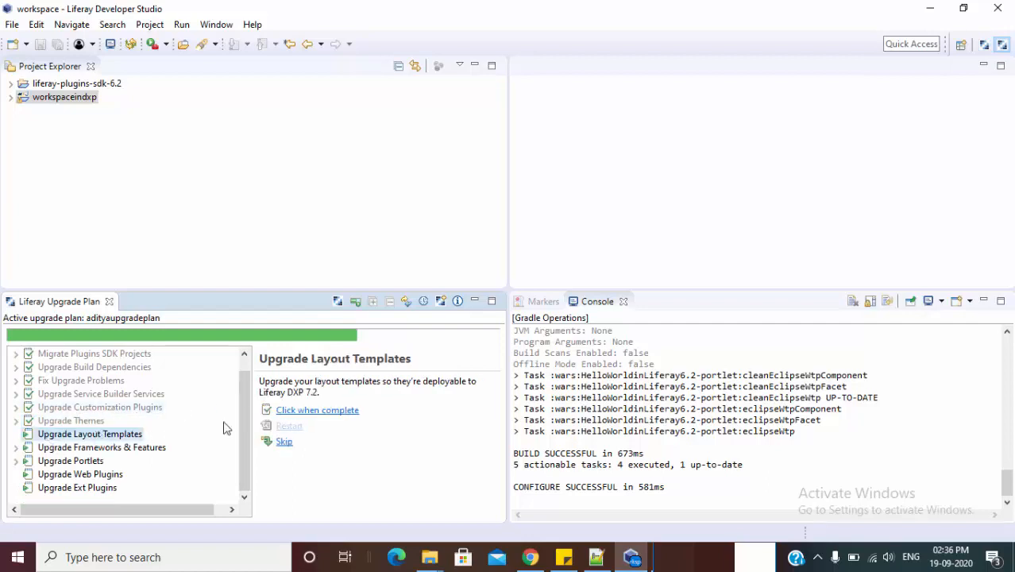
pyautogui.click(321, 411)
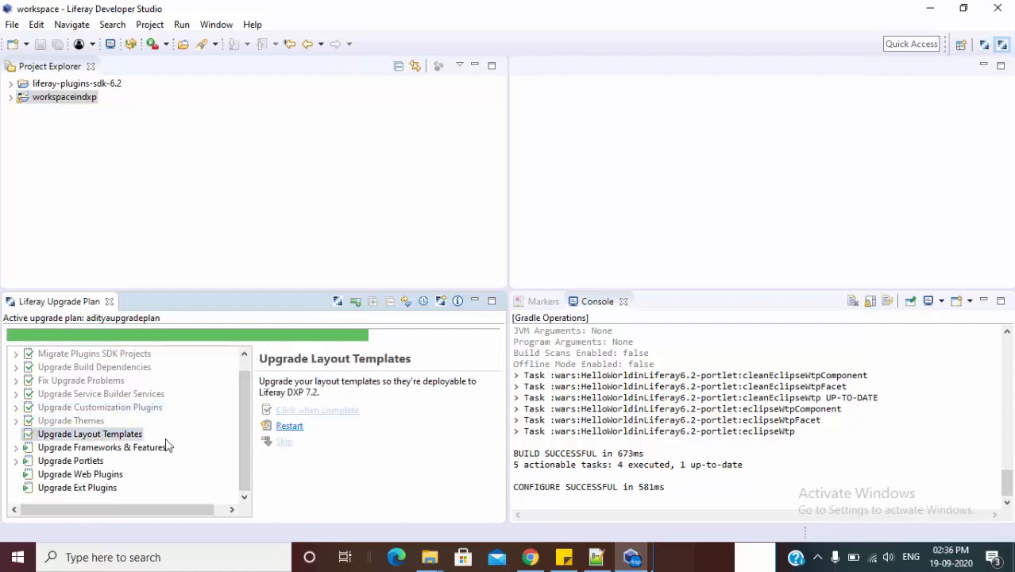
pyautogui.click(143, 448)
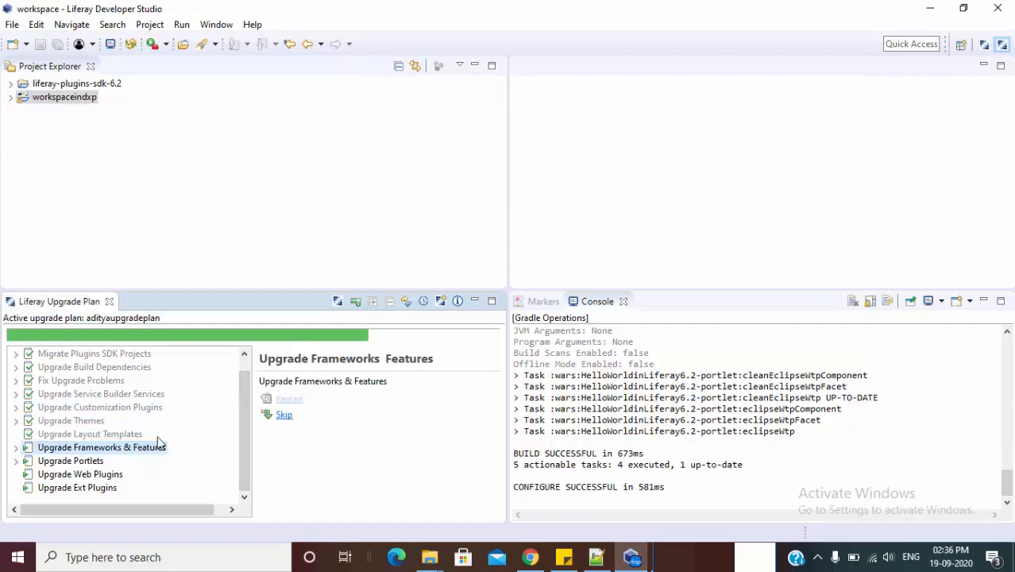
pyautogui.click(286, 418)
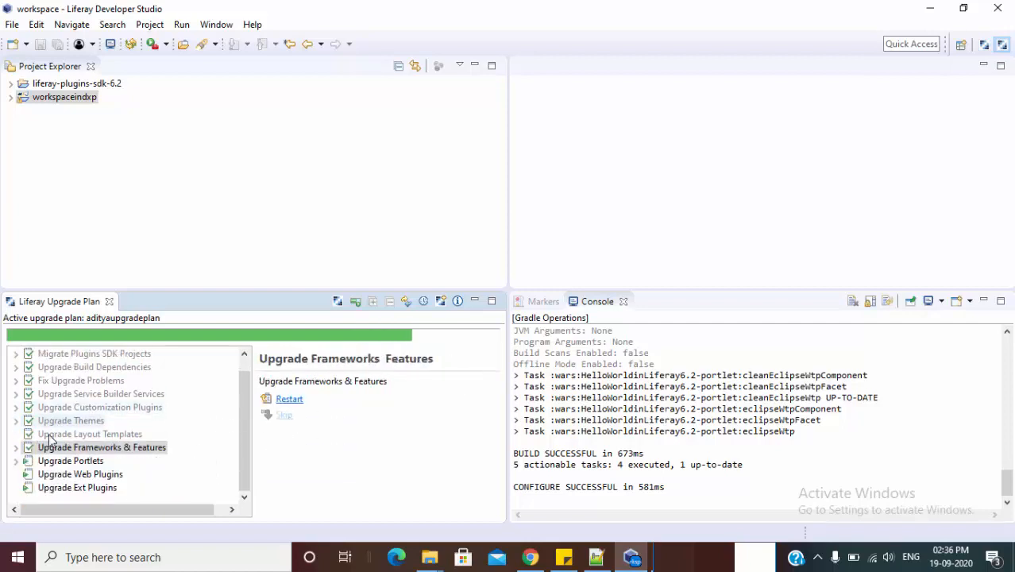
# Mark every step under Upgrade Portlets as complete, from Upgrade Generic Portlets through Upgrade Struts 1 Portlets.
pyautogui.click(103, 461)
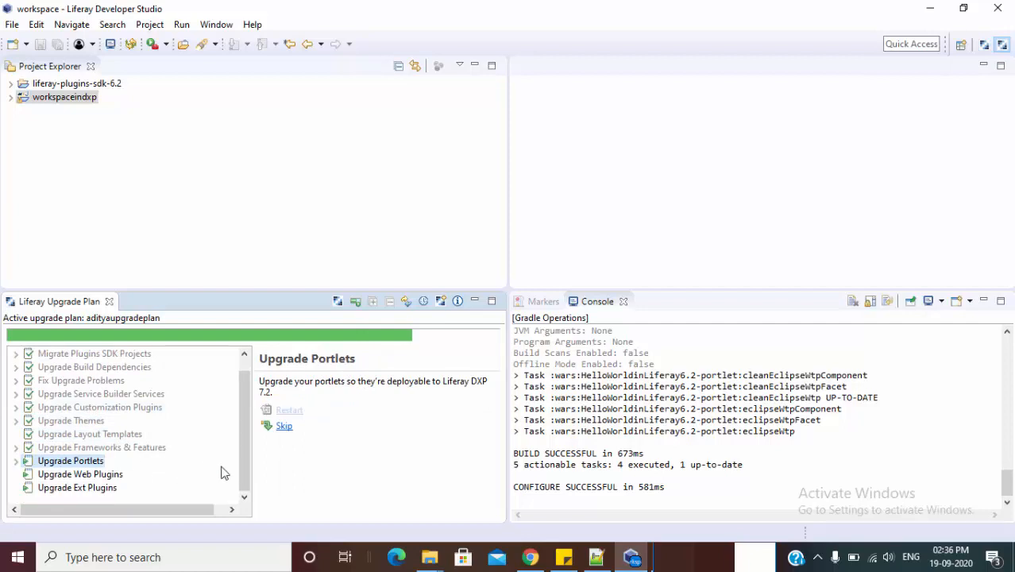
pyautogui.click(17, 461)
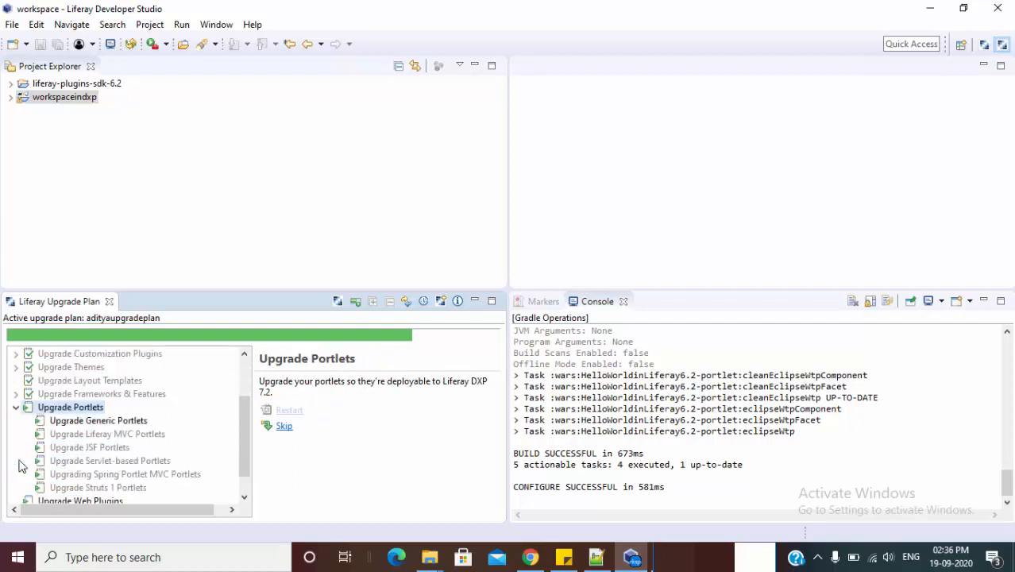
pyautogui.click(134, 424)
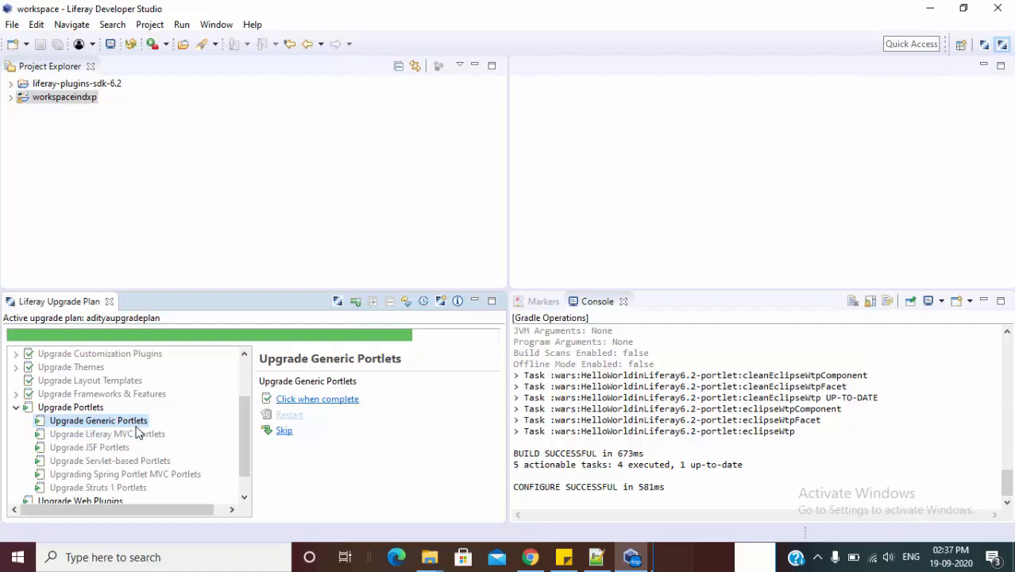
pyautogui.click(322, 404)
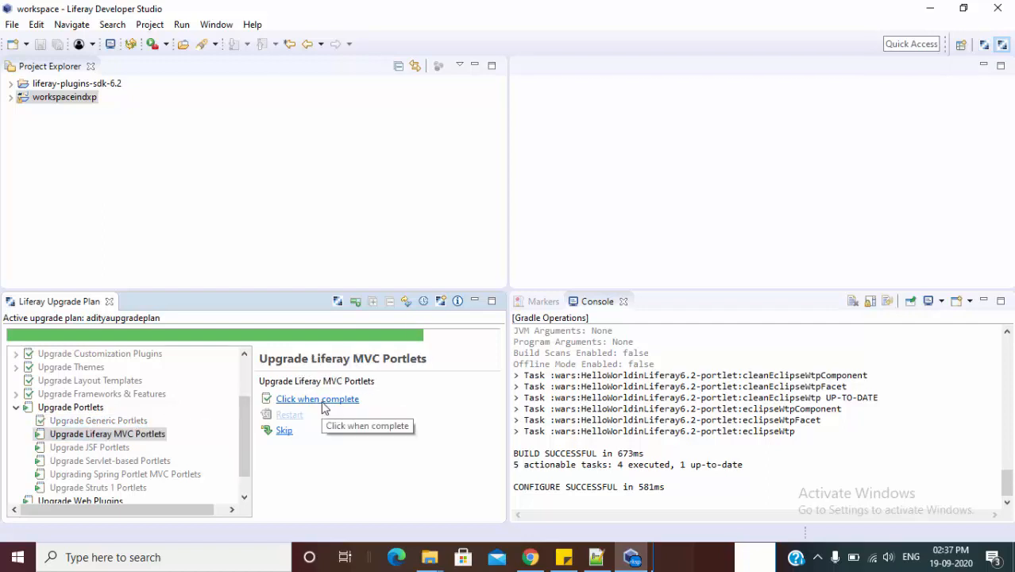
pyautogui.click(323, 404)
pyautogui.click(322, 404)
pyautogui.click(323, 404)
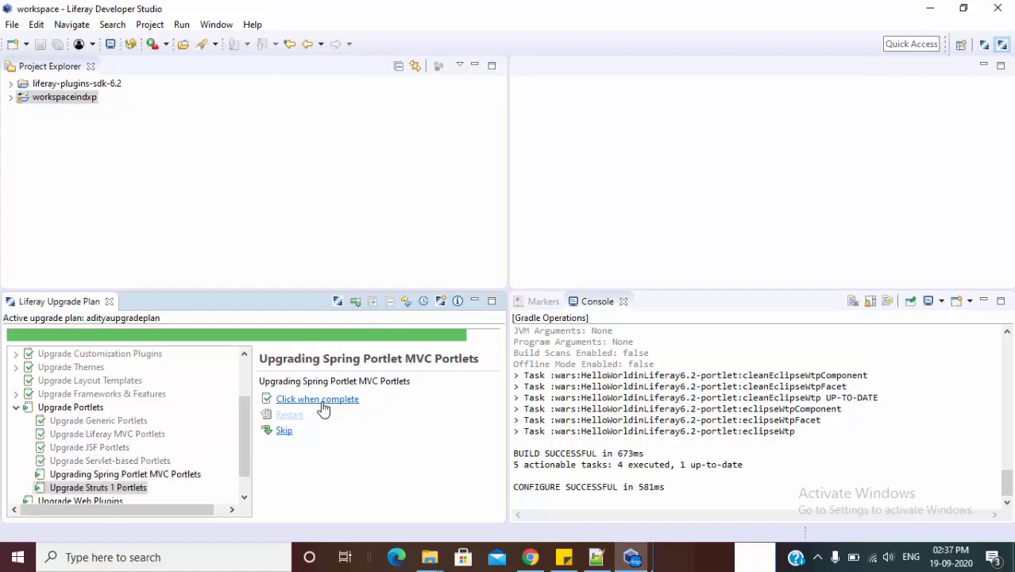
pyautogui.click(323, 405)
pyautogui.click(323, 404)
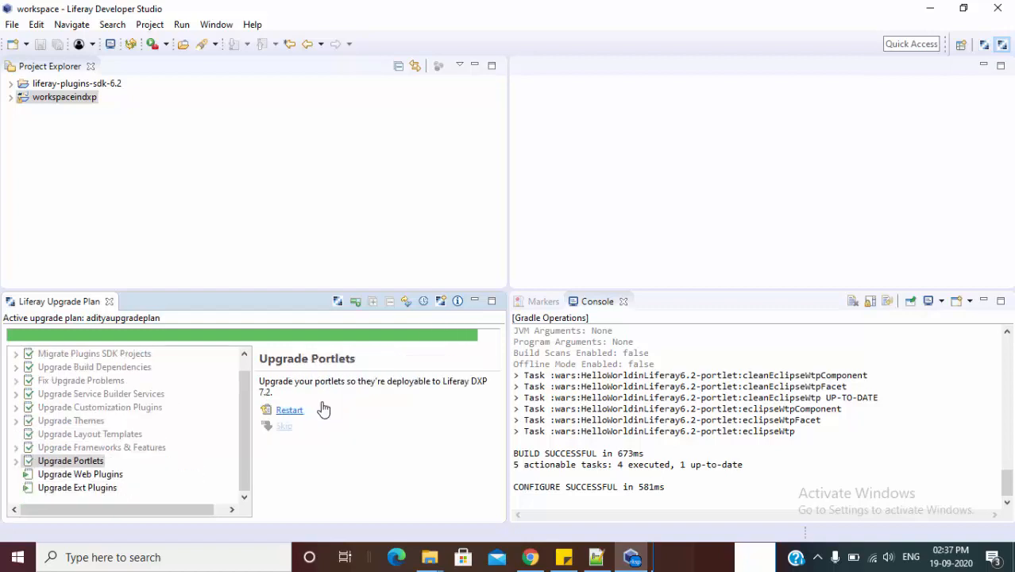
# Mark the Upgrade Web Plugins and Upgrade Ext Plugins steps as complete.
pyautogui.click(52, 475)
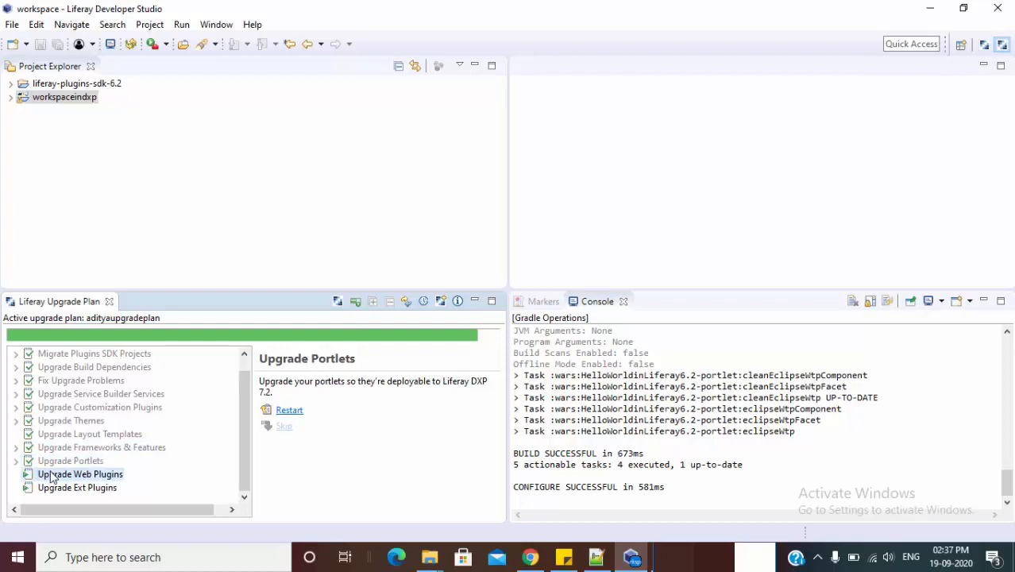
pyautogui.click(302, 410)
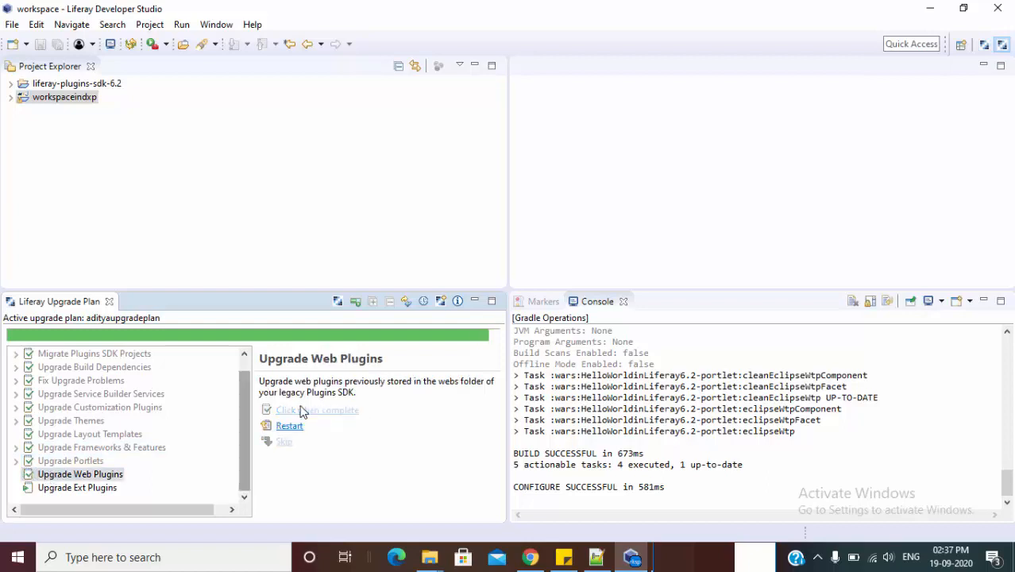
pyautogui.click(86, 489)
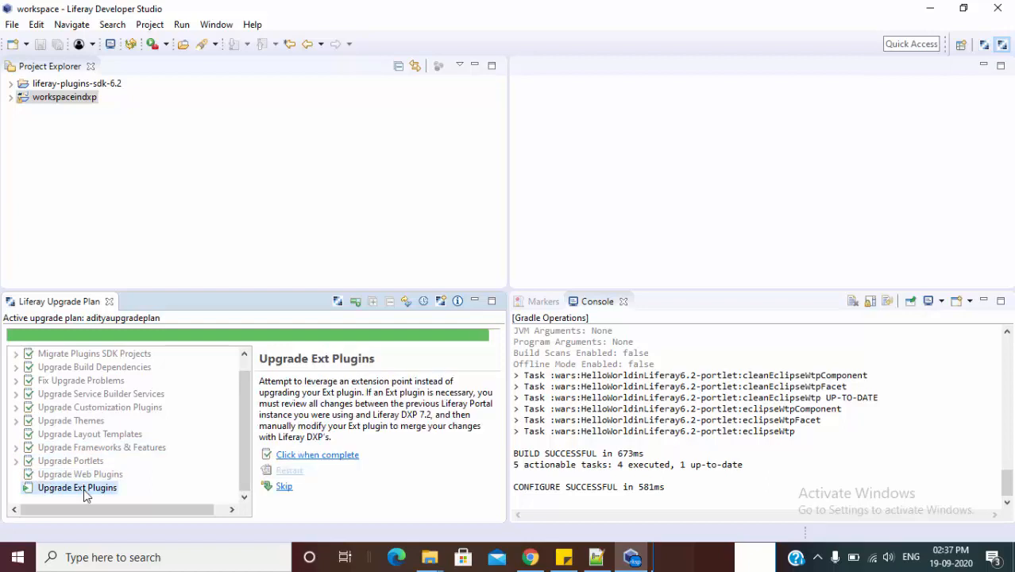
pyautogui.click(308, 456)
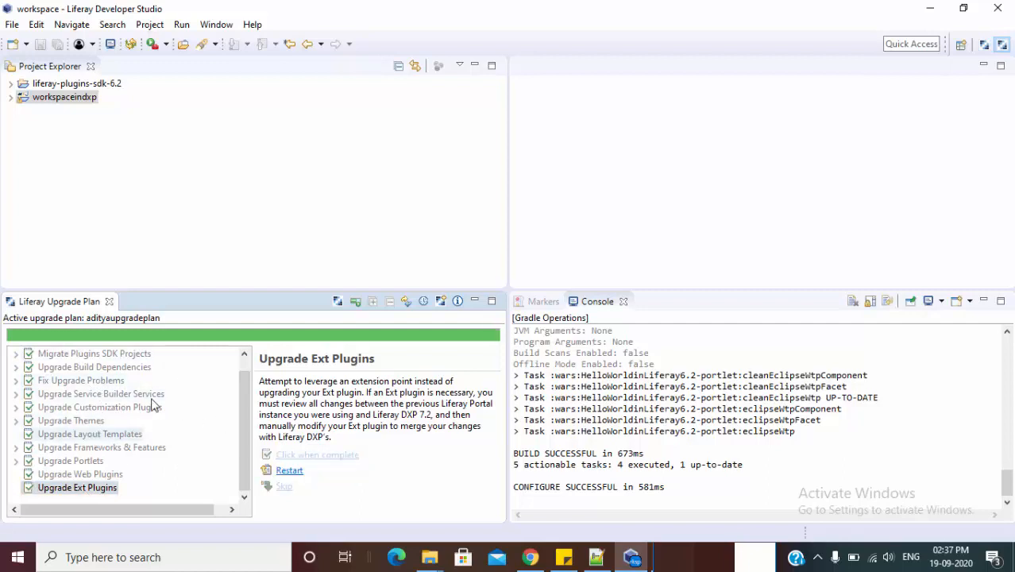
# Leave the upgrade planner perspective and open the HelloWorldinLiferay6.2-portlet folder inside workspaceindxp's wars folder in File Explorer.
pyautogui.click(986, 45)
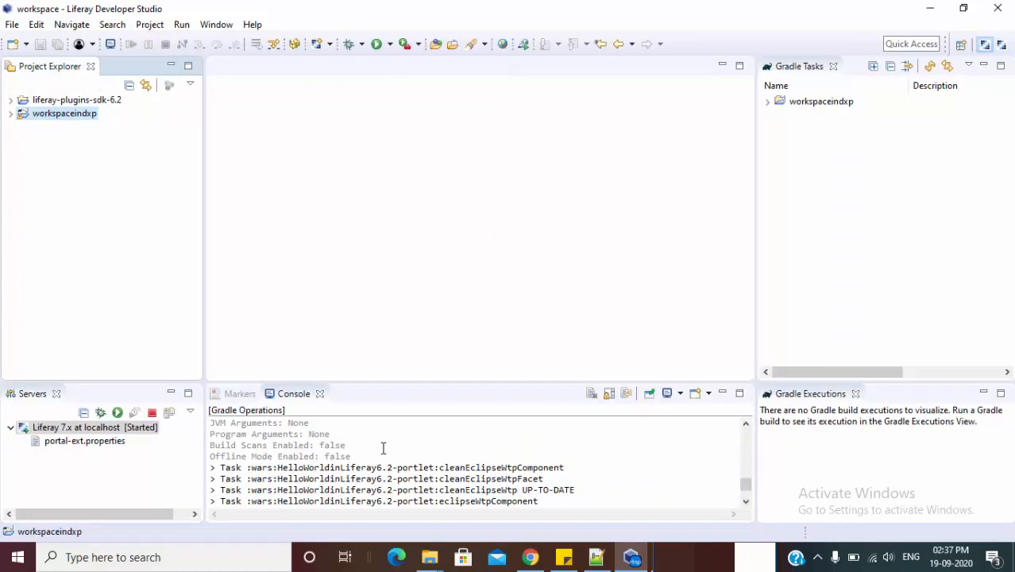
pyautogui.click(430, 554)
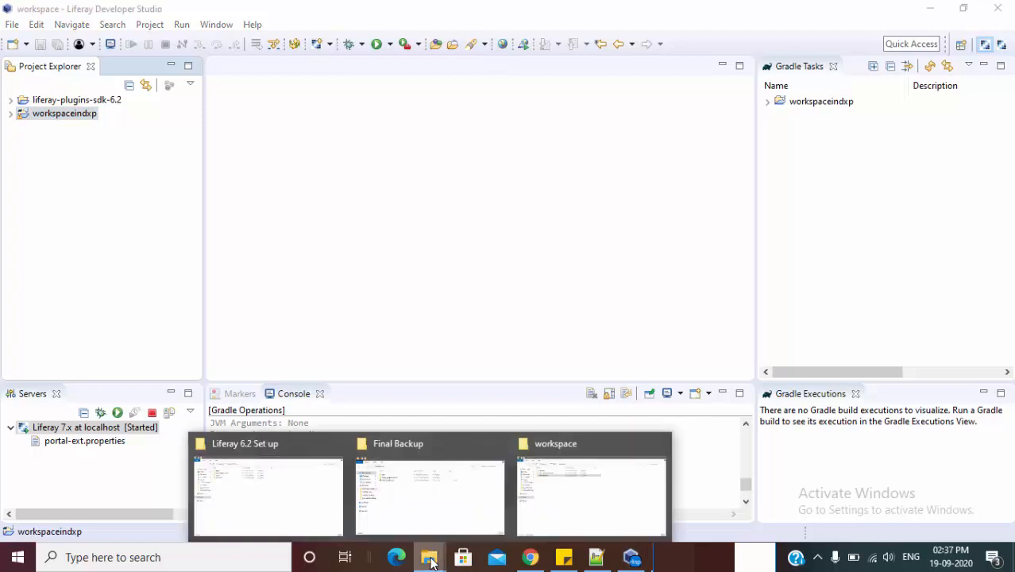
pyautogui.click(600, 486)
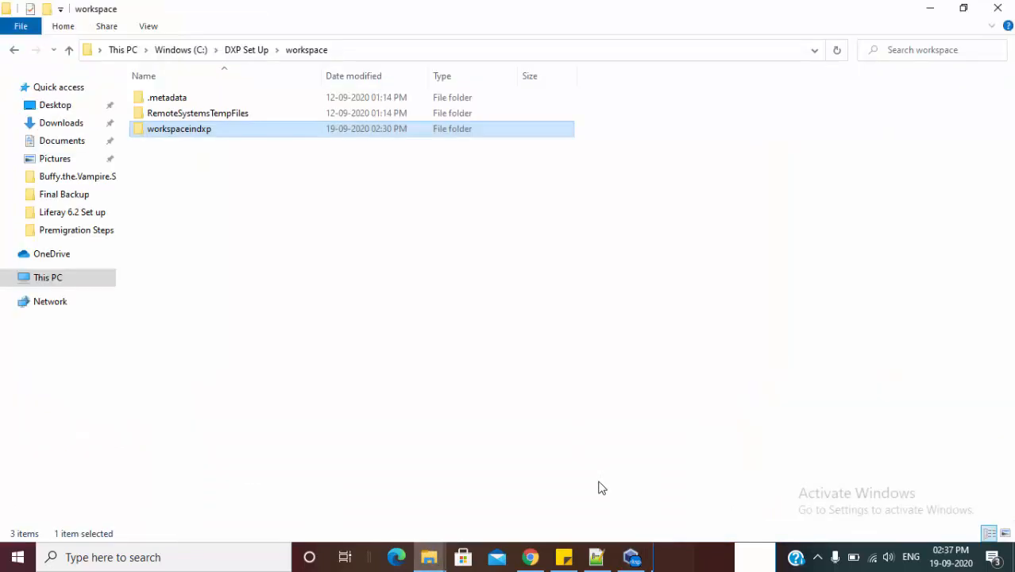
pyautogui.doubleClick(220, 135)
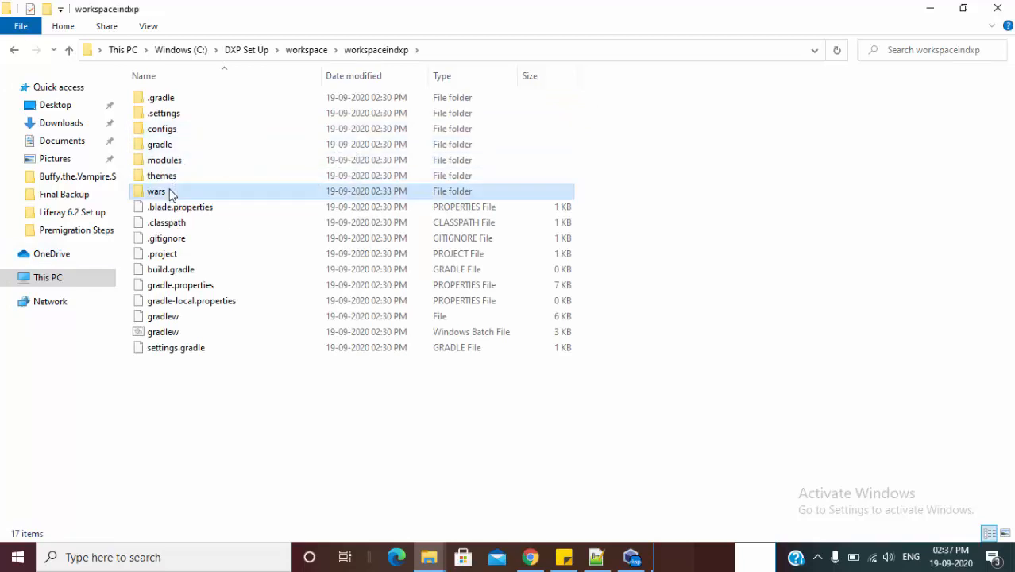
pyautogui.doubleClick(169, 194)
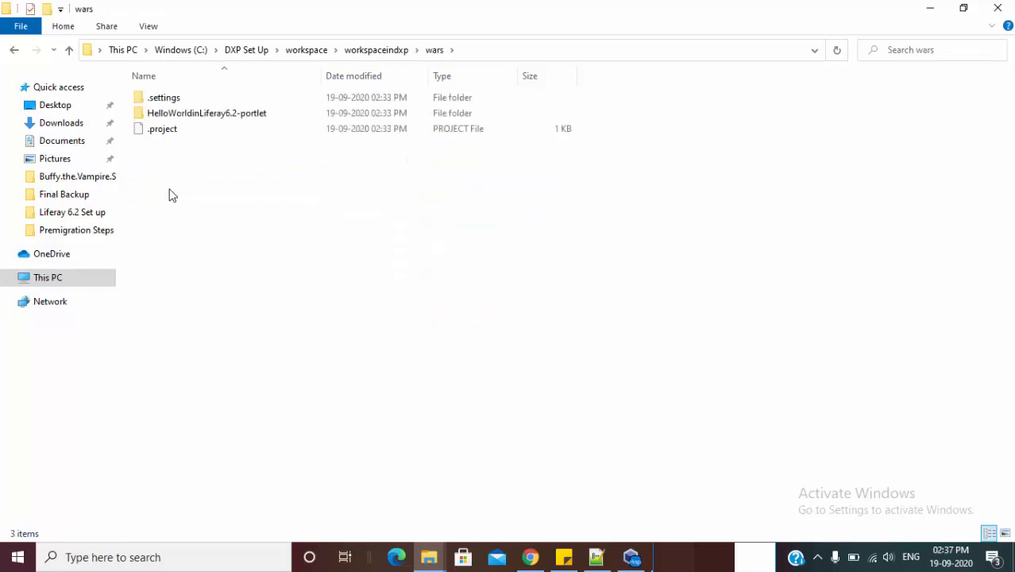
pyautogui.click(216, 116)
pyautogui.doubleClick(216, 116)
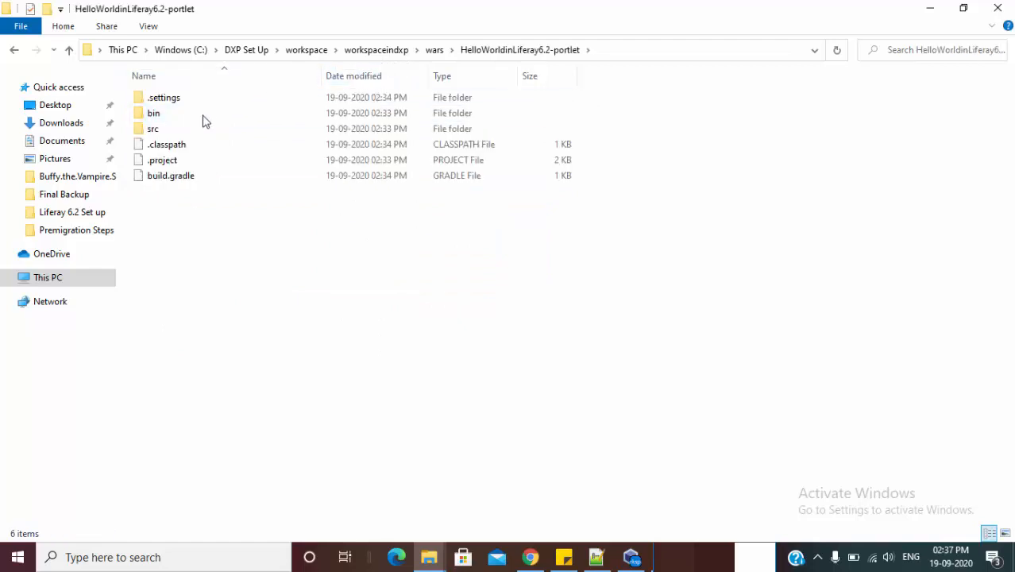
# Browse the migrated portlet's source folders down to src > main > java.
pyautogui.doubleClick(154, 129)
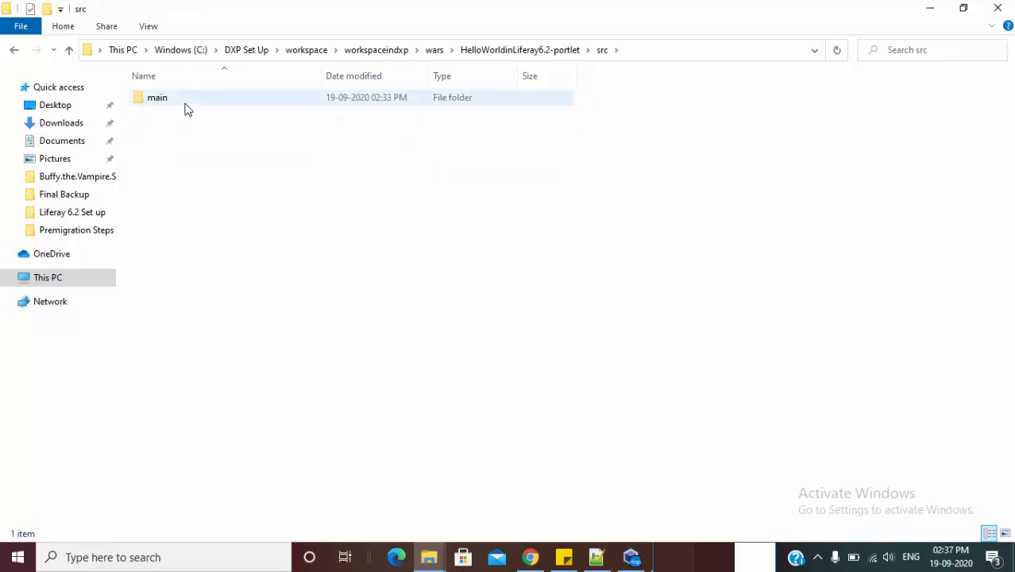
pyautogui.doubleClick(185, 103)
pyautogui.click(184, 105)
pyautogui.doubleClick(184, 104)
# Switch to Liferay Developer Studio and change the Project Explorer's projects presentation to Flat.
pyautogui.click(632, 557)
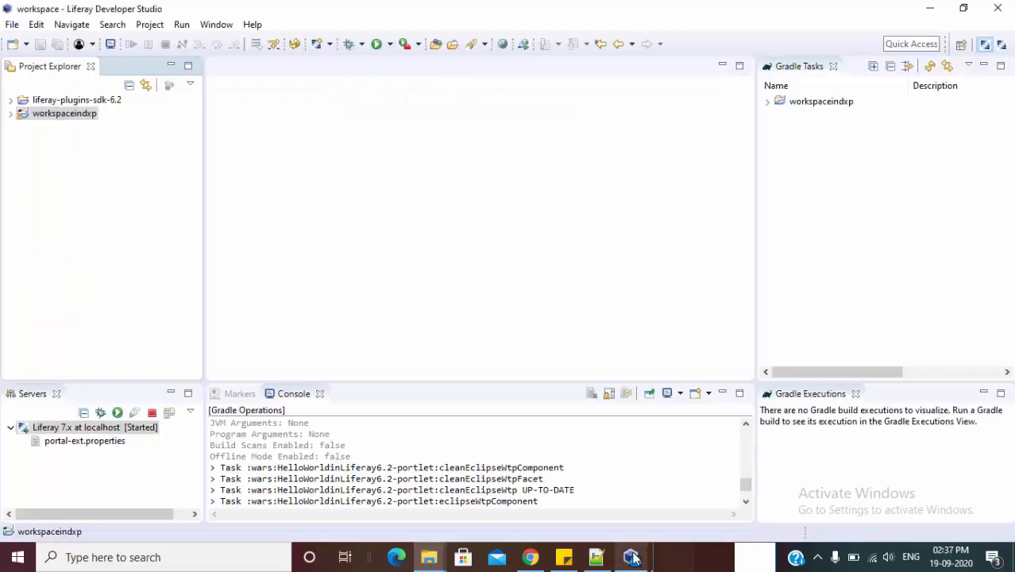
pyautogui.click(190, 86)
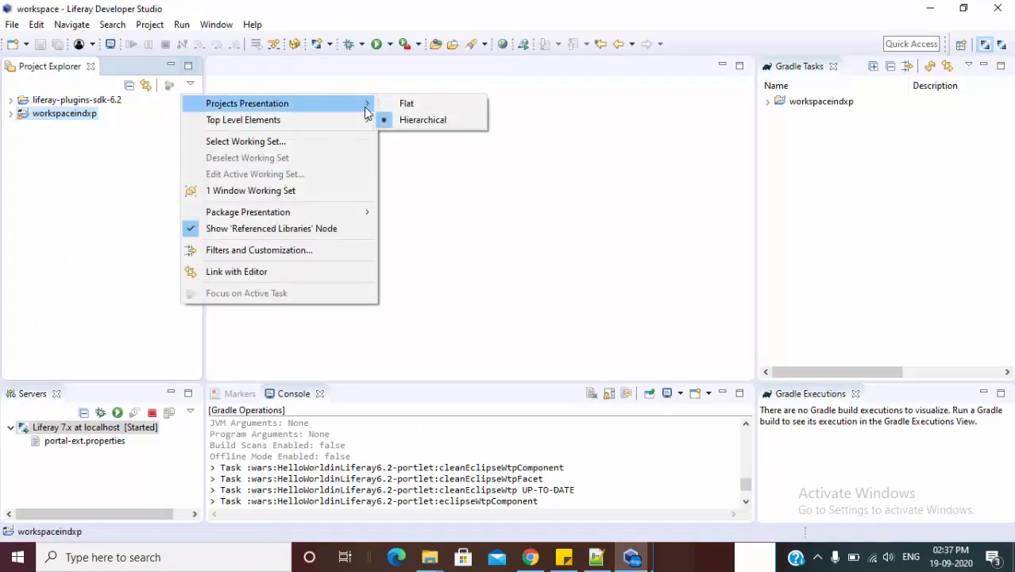
pyautogui.click(391, 107)
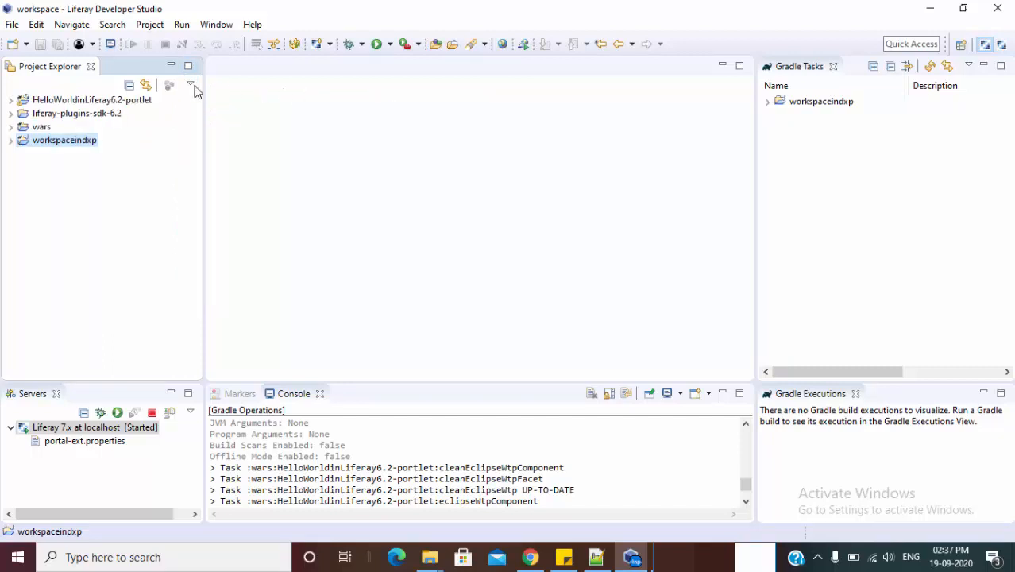
# Expand the HelloWorldinLiferay6.2-portlet project and open MigrationDemo.java from the com.test package in src/main/java.
pyautogui.click(126, 102)
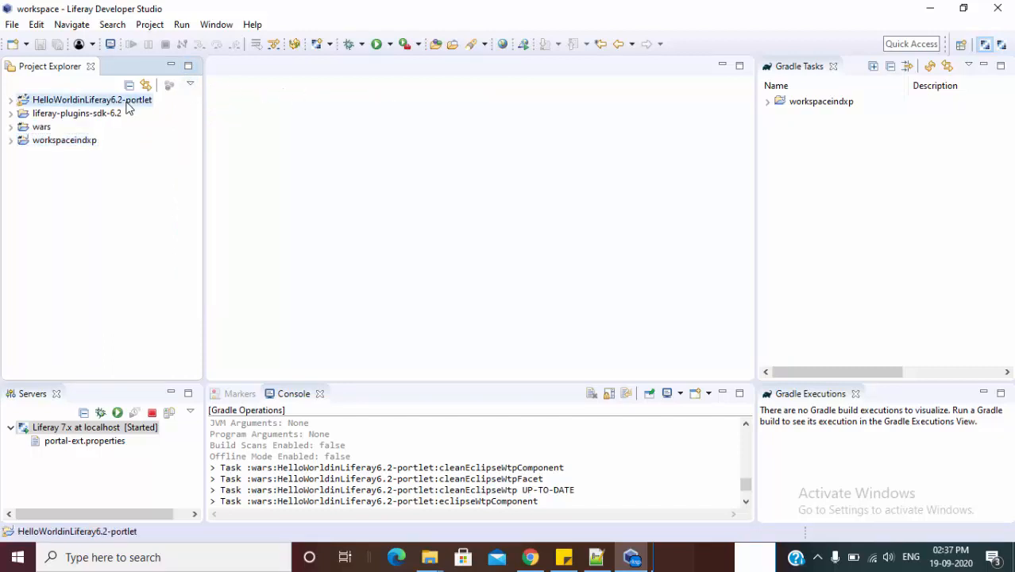
pyautogui.click(11, 101)
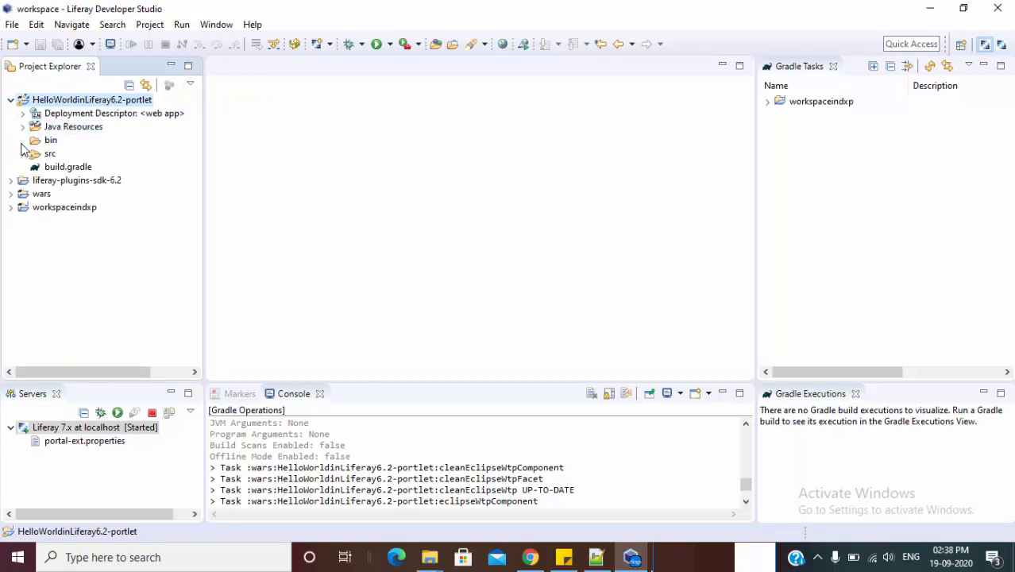
pyautogui.click(68, 169)
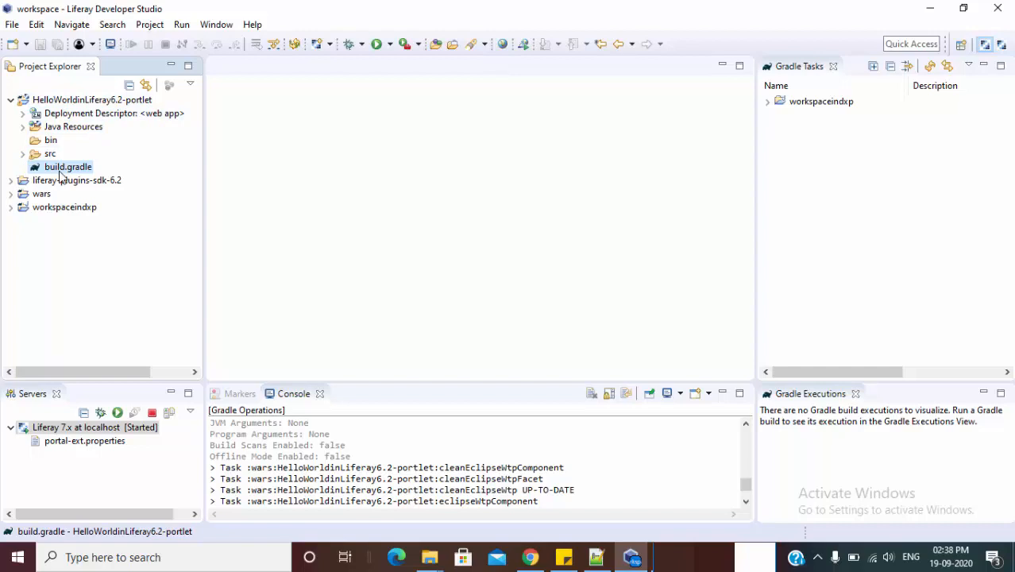
pyautogui.click(87, 129)
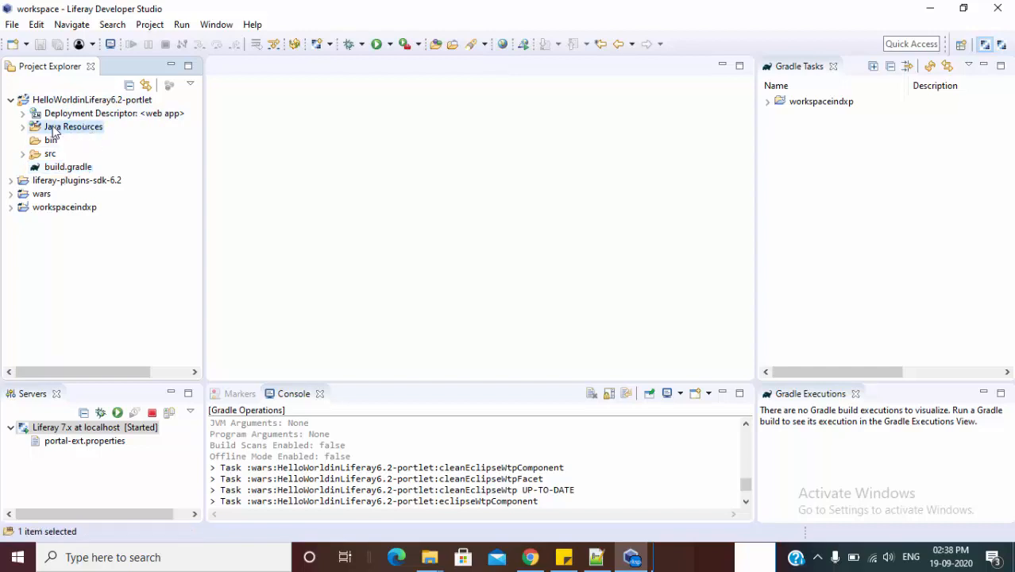
pyautogui.click(23, 127)
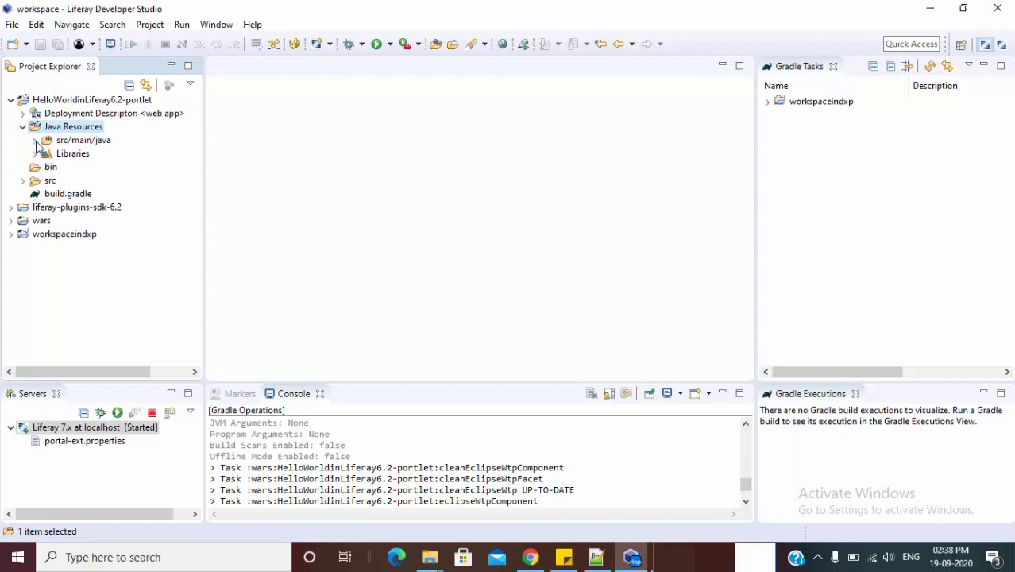
pyautogui.click(36, 141)
pyautogui.click(47, 153)
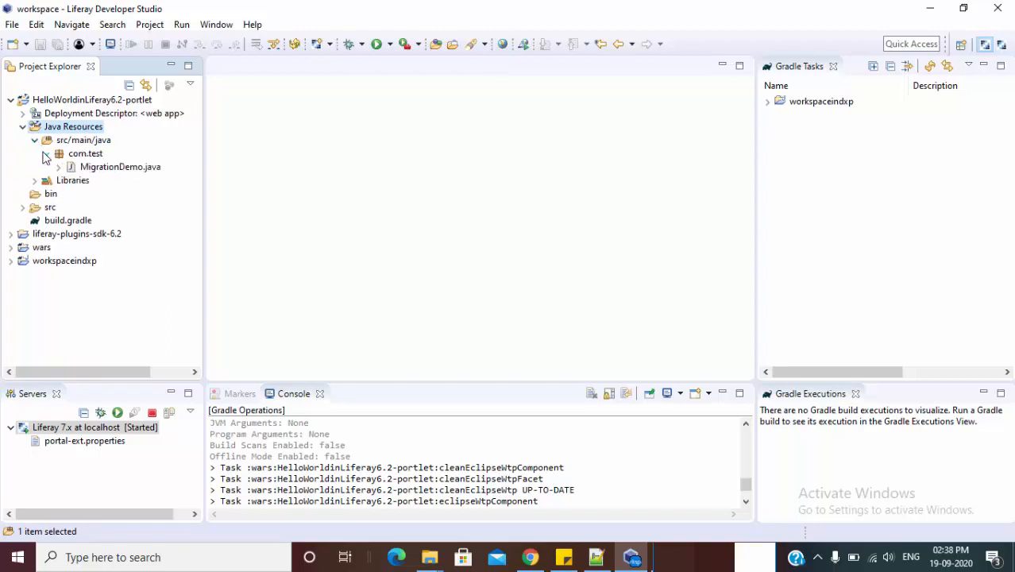
pyautogui.doubleClick(101, 168)
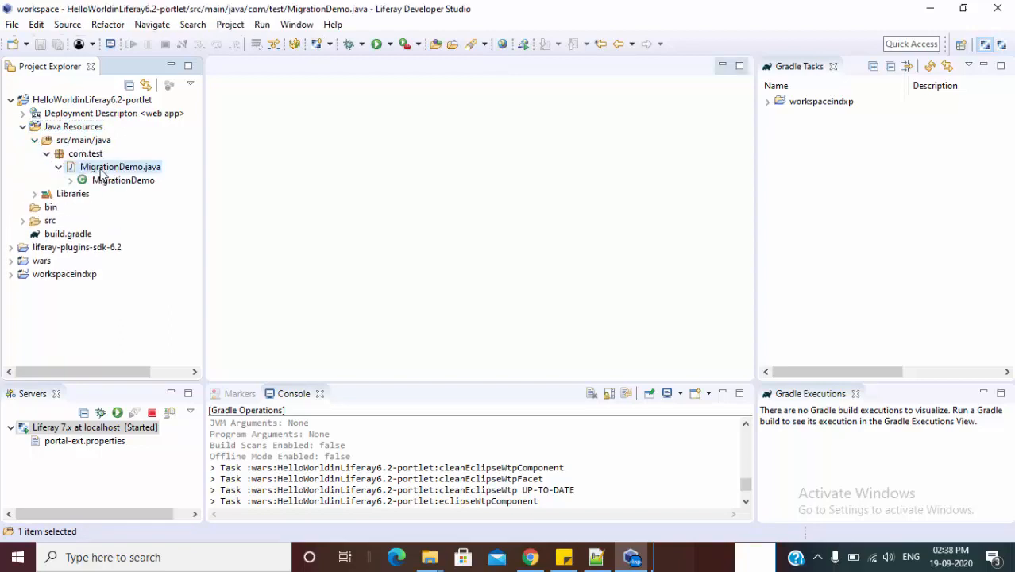
# Run the Gradle deploy task of the HelloWorldinLiferay6.2-portlet project under workspaceindxp's wars.
pyautogui.click(768, 102)
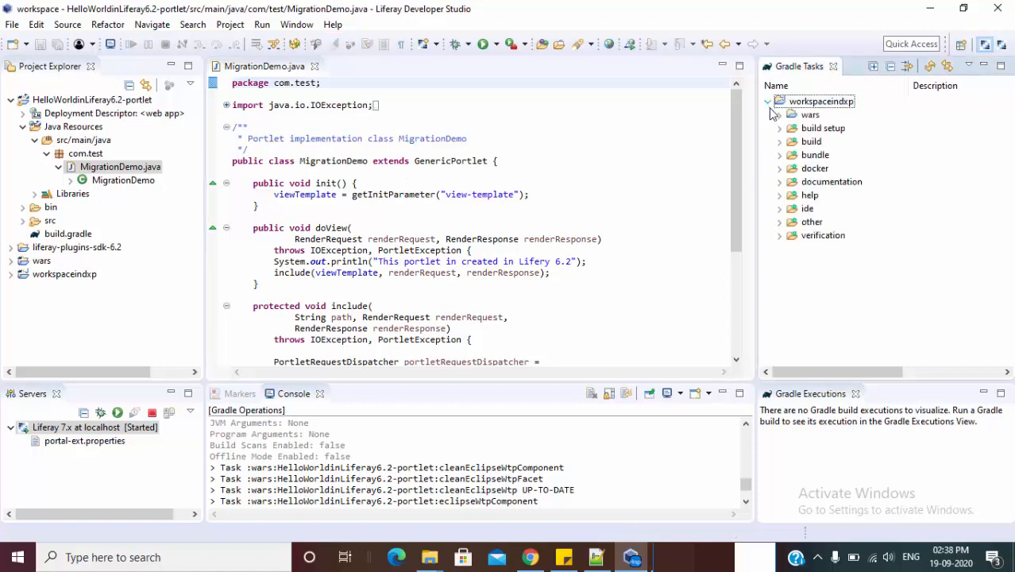
pyautogui.click(785, 117)
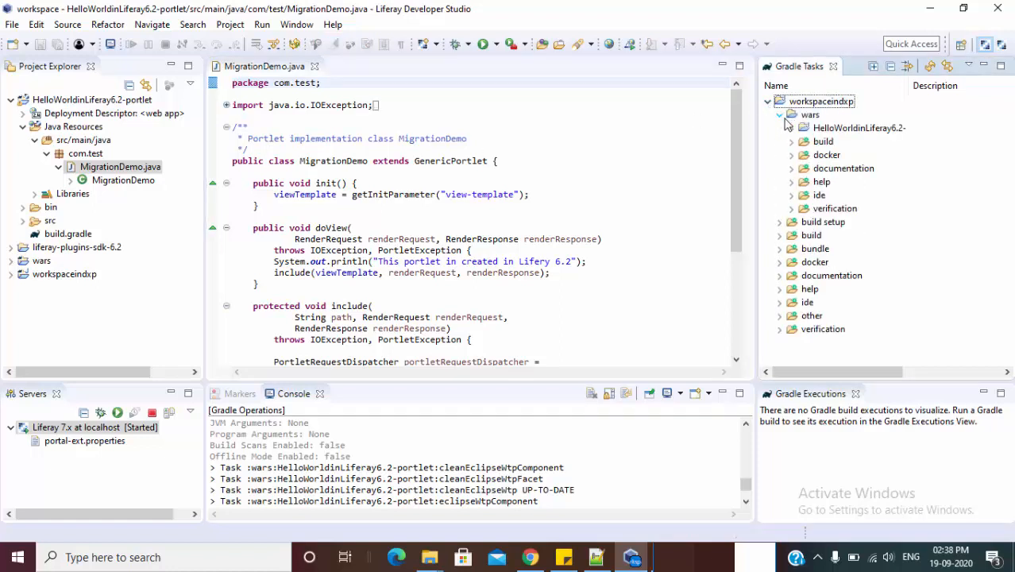
pyautogui.click(791, 129)
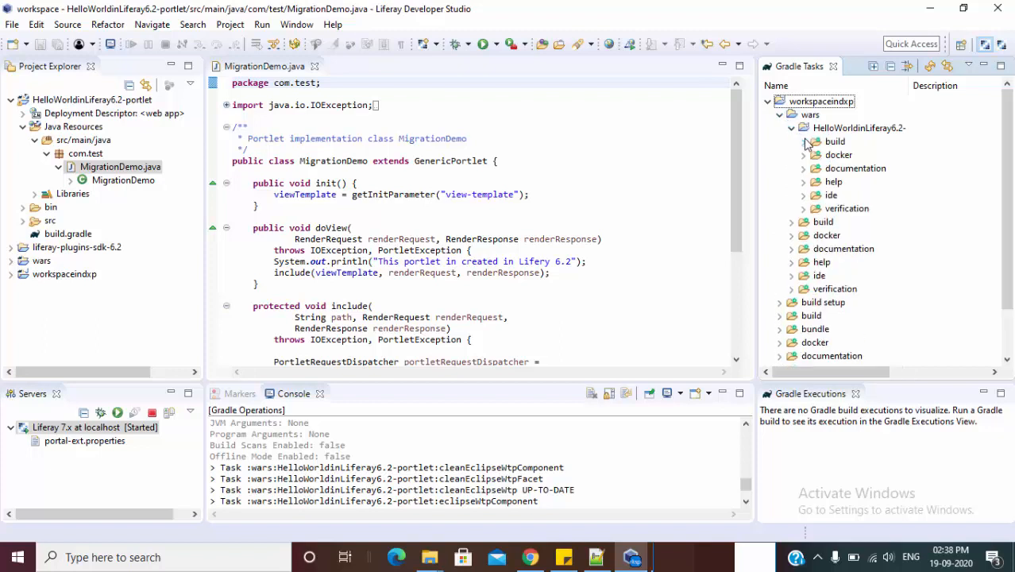
pyautogui.click(805, 143)
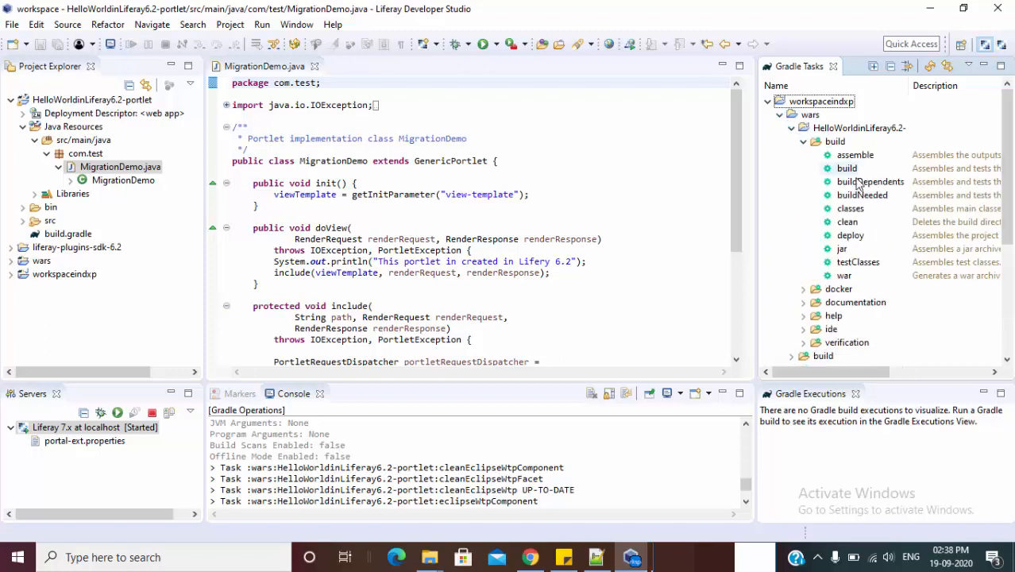
pyautogui.doubleClick(850, 236)
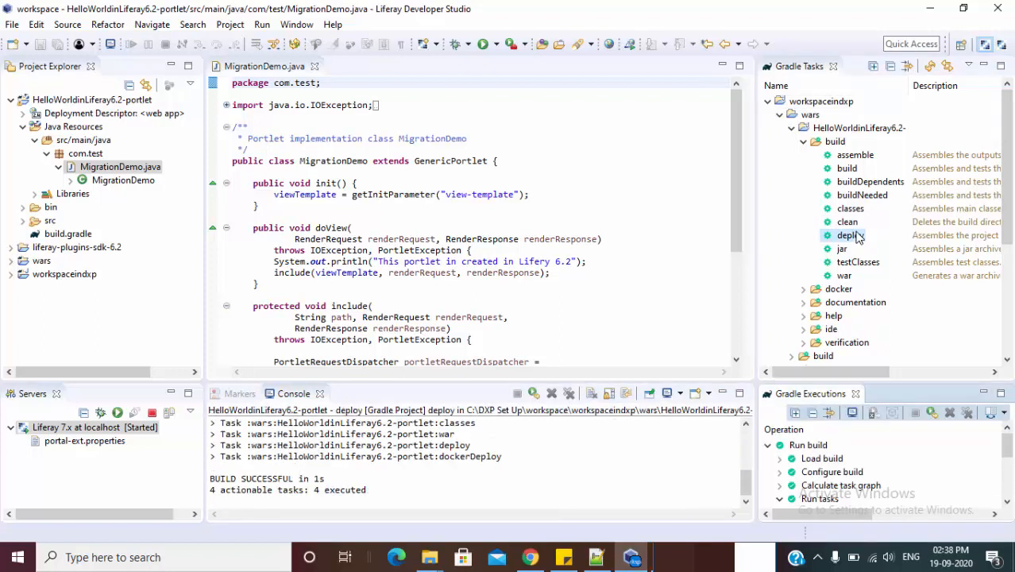
# In File Explorer, open workspaceindxp's bundles\deploy folder and copy HelloWorldinLiferay6.2-portlet.war.
pyautogui.click(427, 561)
pyautogui.click(544, 502)
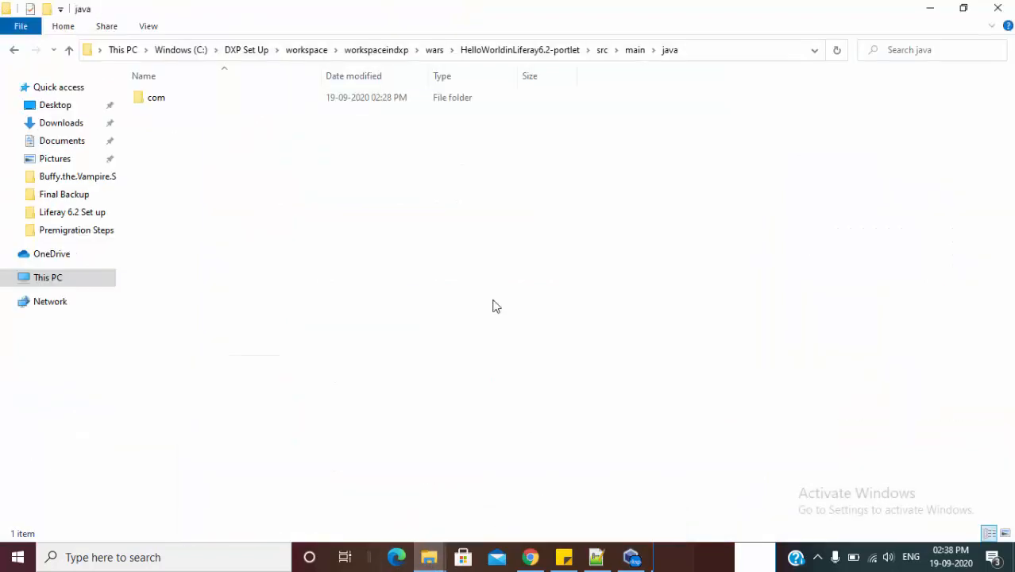
pyautogui.click(308, 50)
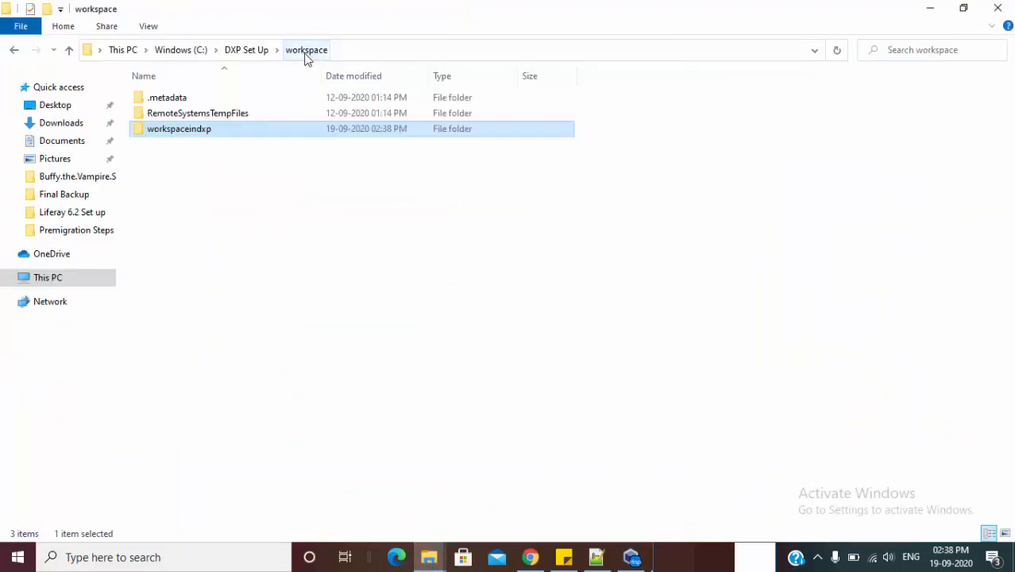
pyautogui.doubleClick(169, 129)
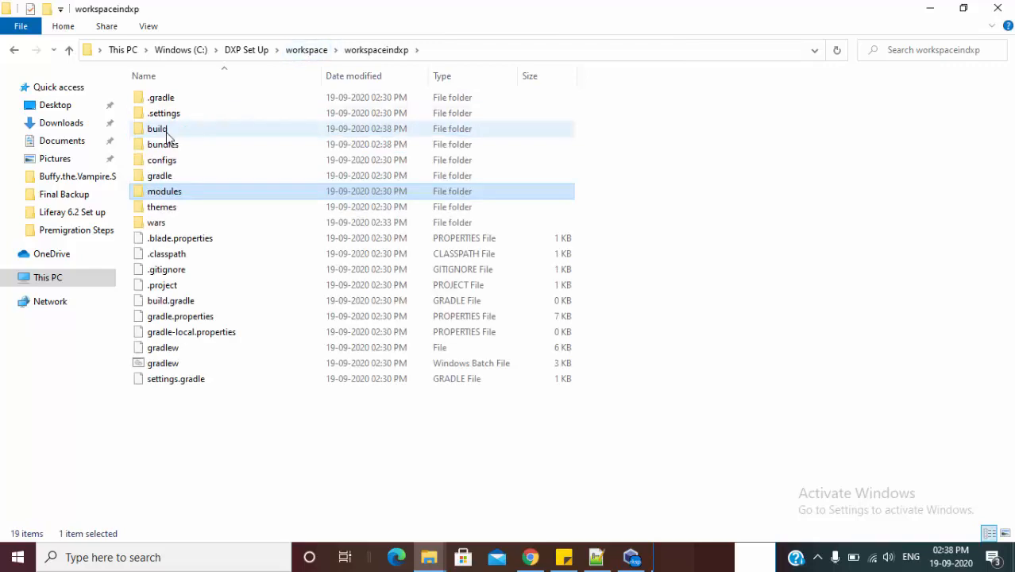
pyautogui.doubleClick(167, 130)
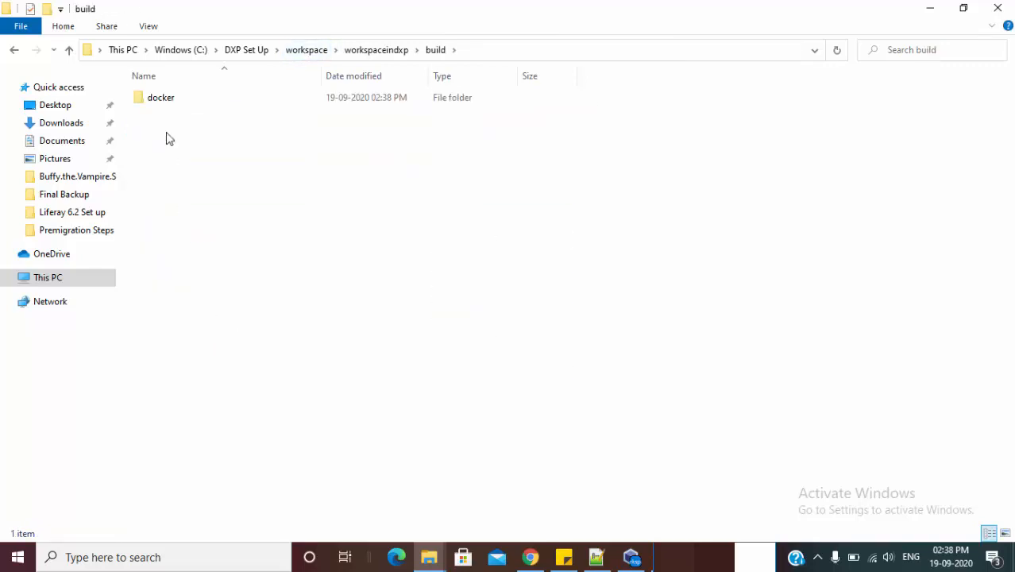
pyautogui.hotkey('alt', 'Left')
pyautogui.click(165, 143)
pyautogui.doubleClick(164, 145)
pyautogui.doubleClick(150, 103)
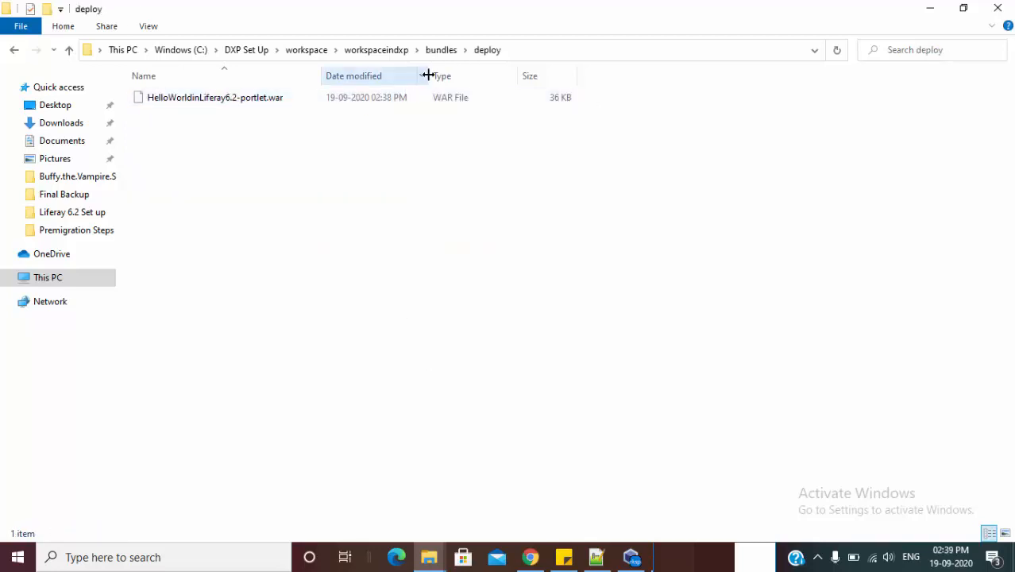
pyautogui.click(223, 103)
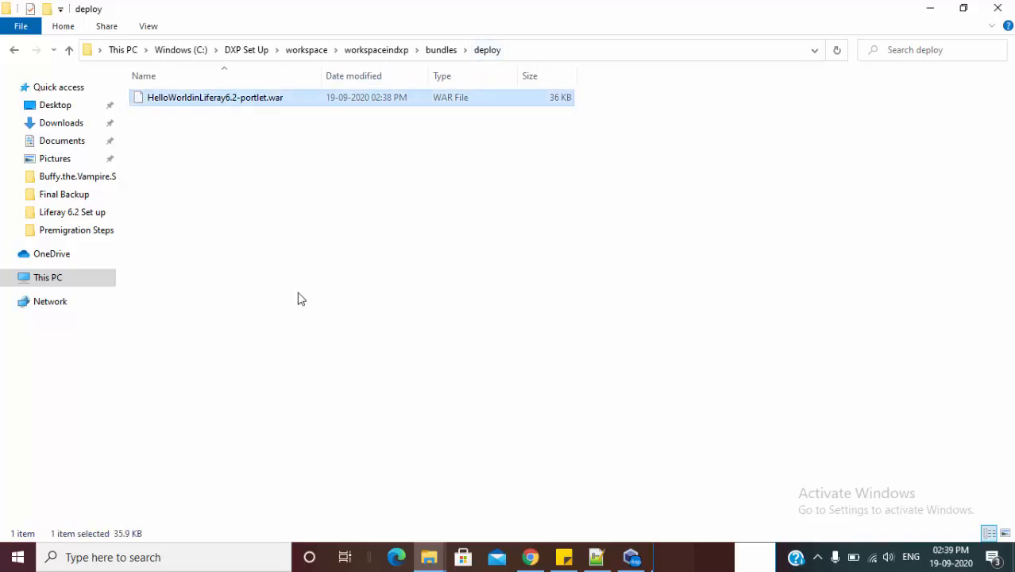
pyautogui.press('F5')
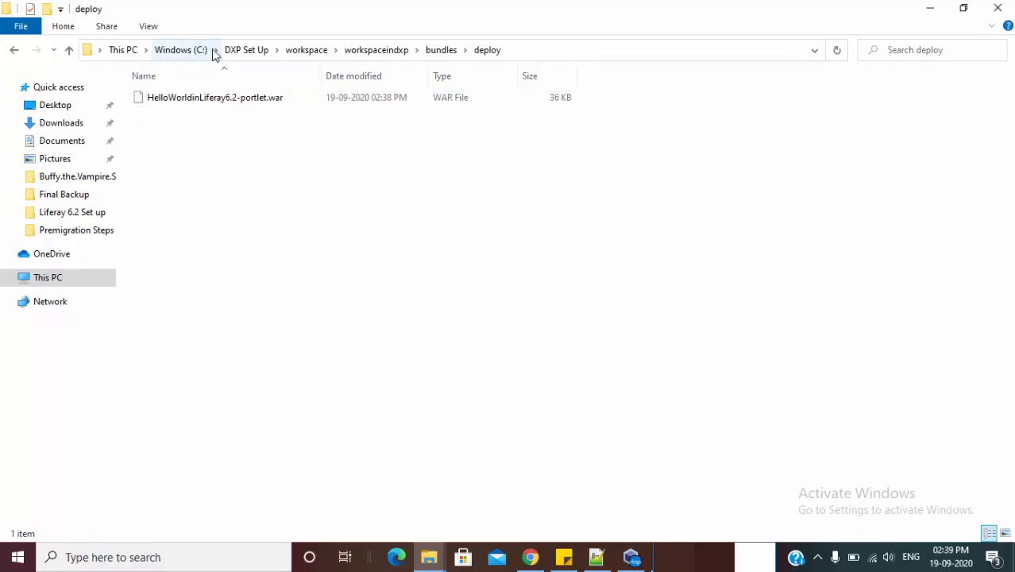
# Paste the copied WAR file into the deploy folder of liferay-dxp-7.2.10.1-sp1 in DXP Set Up.
pyautogui.click(251, 52)
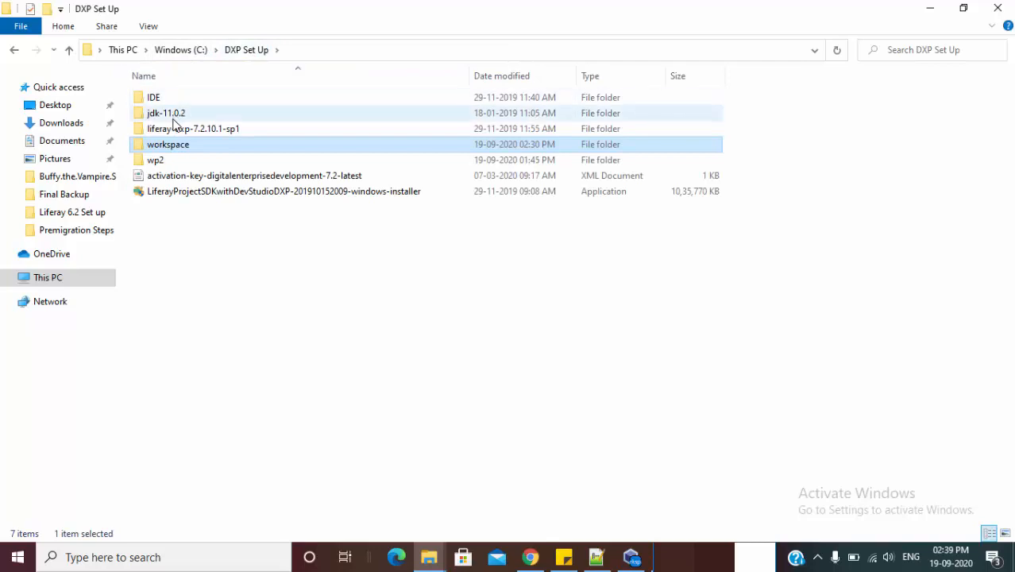
pyautogui.doubleClick(175, 130)
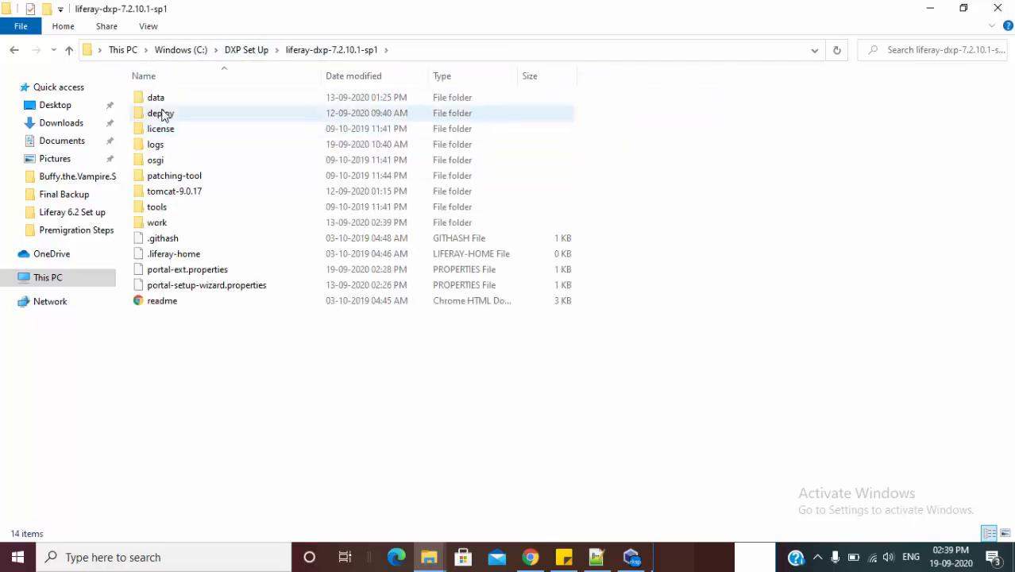
pyautogui.doubleClick(164, 112)
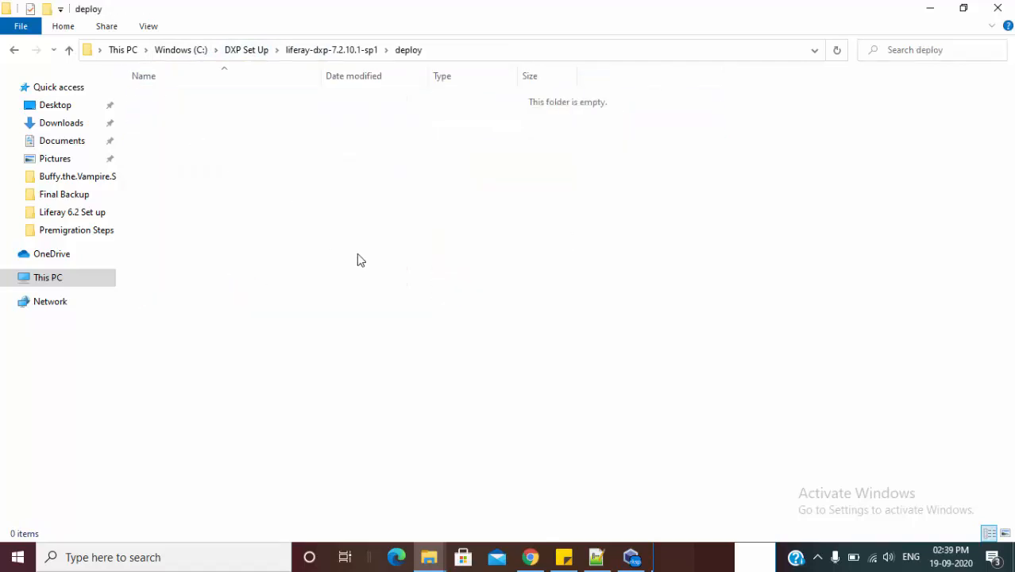
pyautogui.hotkey('ctrl', 'v')
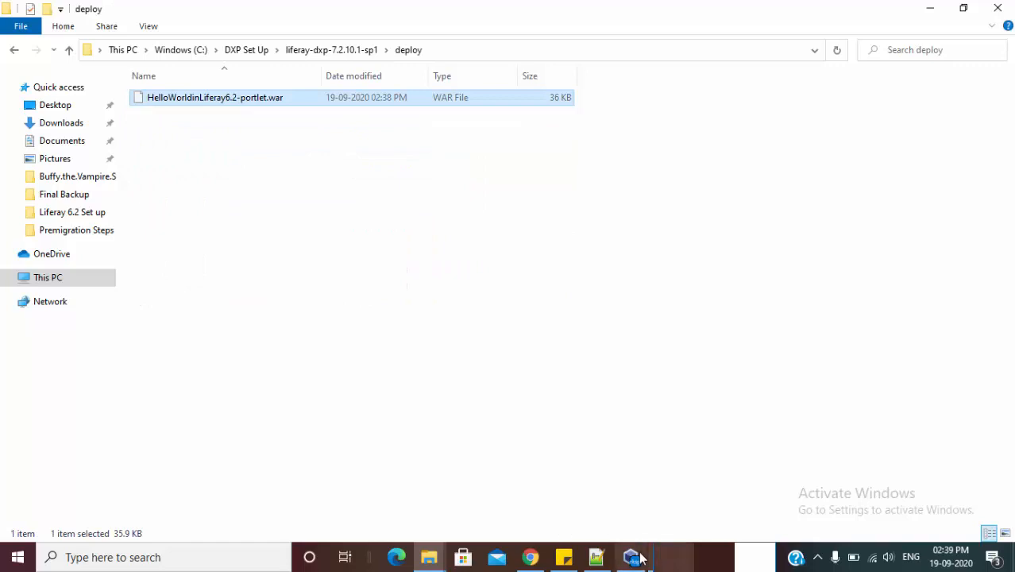
# Switch back to Liferay Developer Studio and examine the server's deployment log for the portlet WAR in the maximized console.
pyautogui.click(633, 557)
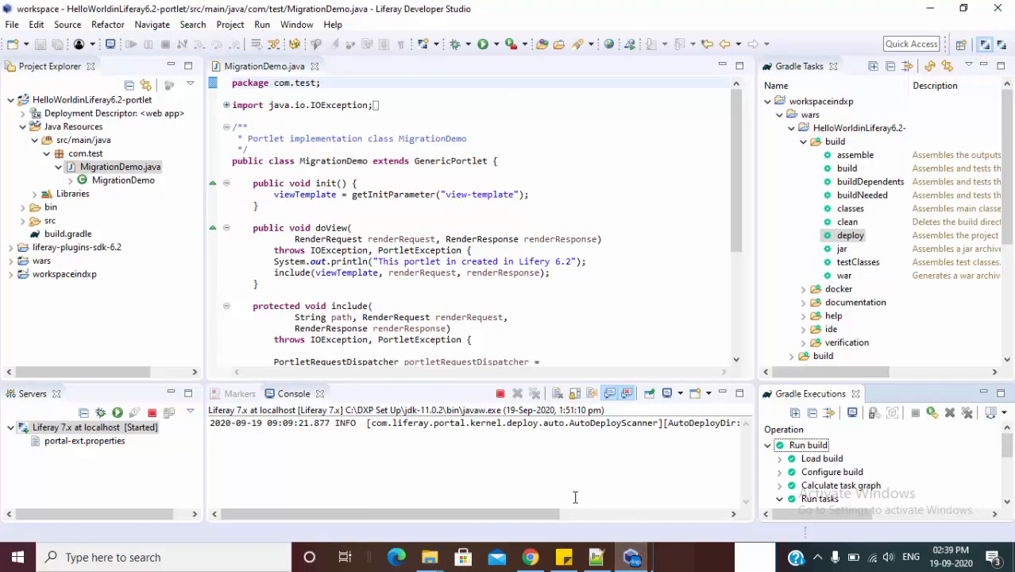
pyautogui.click(549, 483)
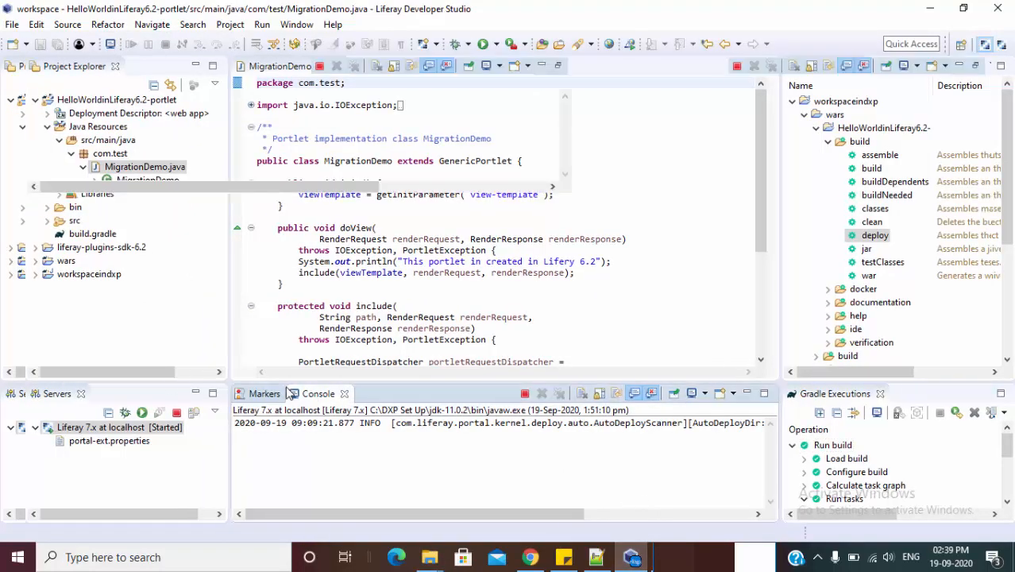
pyautogui.doubleClick(292, 394)
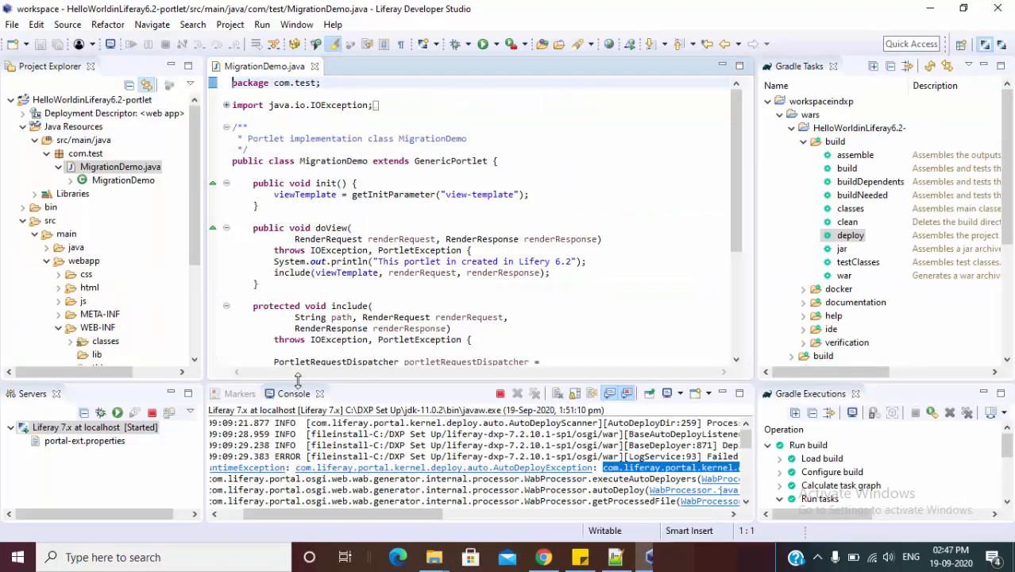
pyautogui.doubleClick(294, 393)
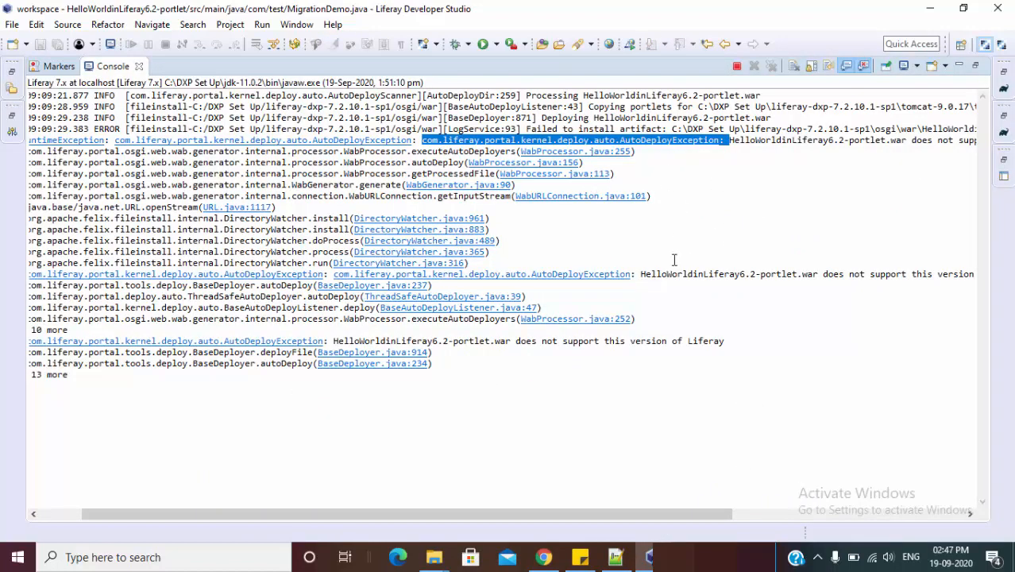
pyautogui.moveTo(661, 517); pyautogui.dragTo(756, 515)
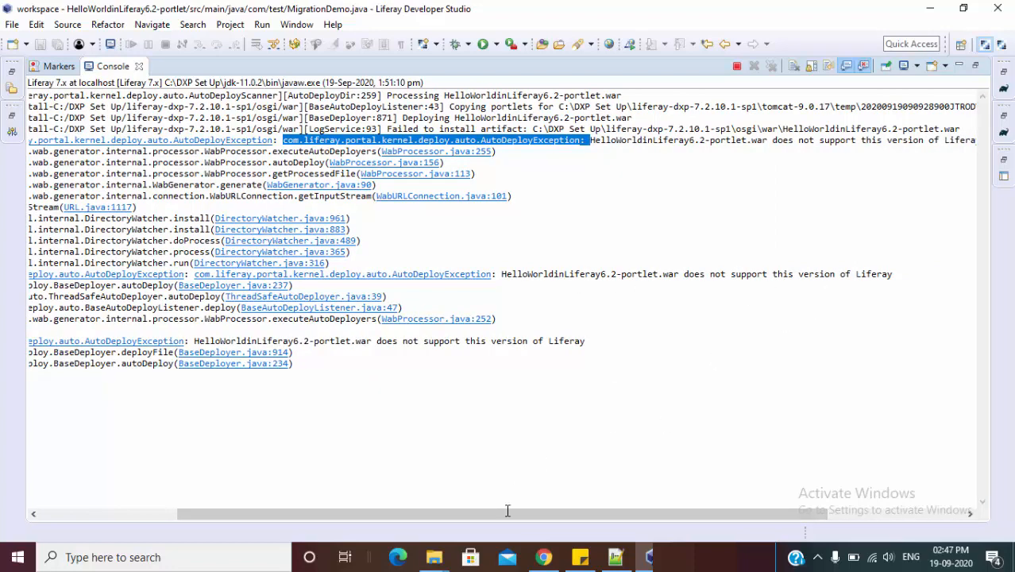
# Switch to Chrome and open the Control Panel's Server Administration page in a new browser tab to check the Liferay version.
pyautogui.click(544, 557)
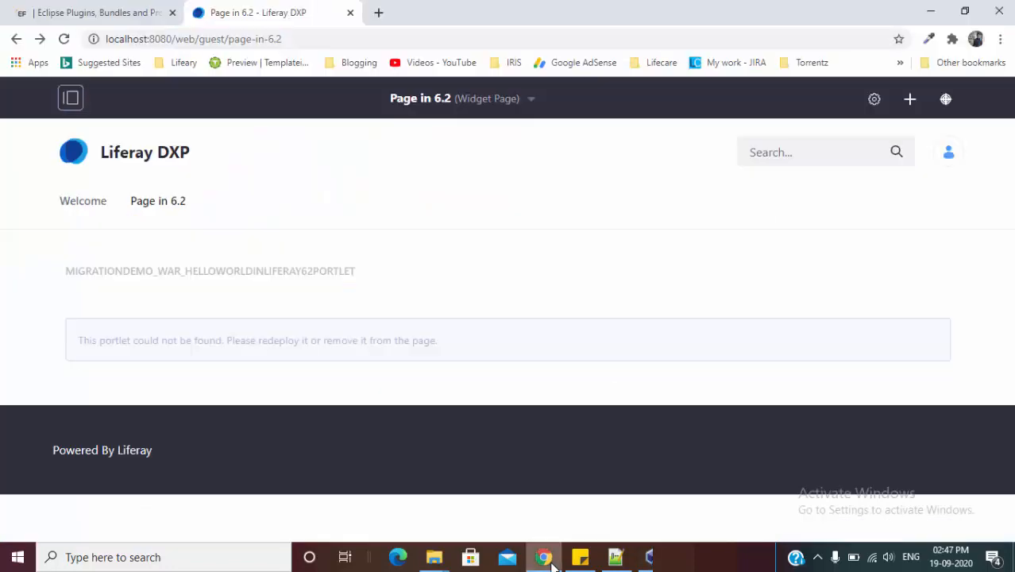
pyautogui.click(73, 99)
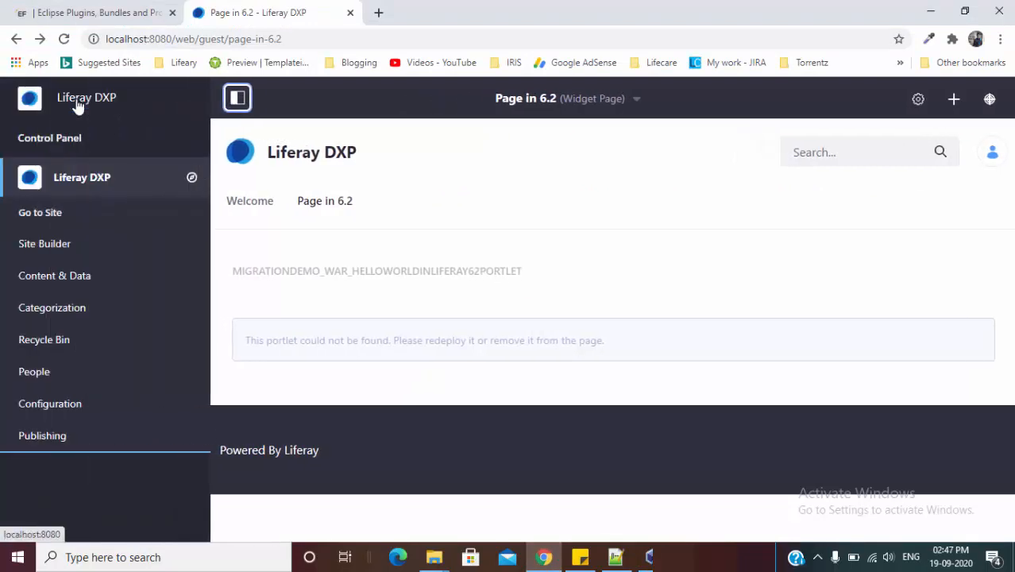
pyautogui.click(127, 147)
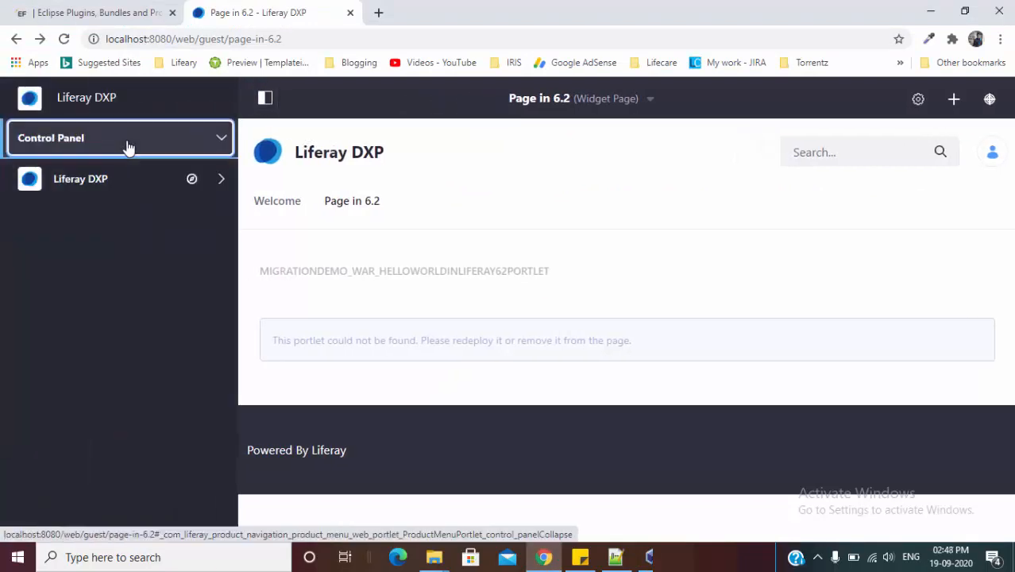
pyautogui.click(94, 270)
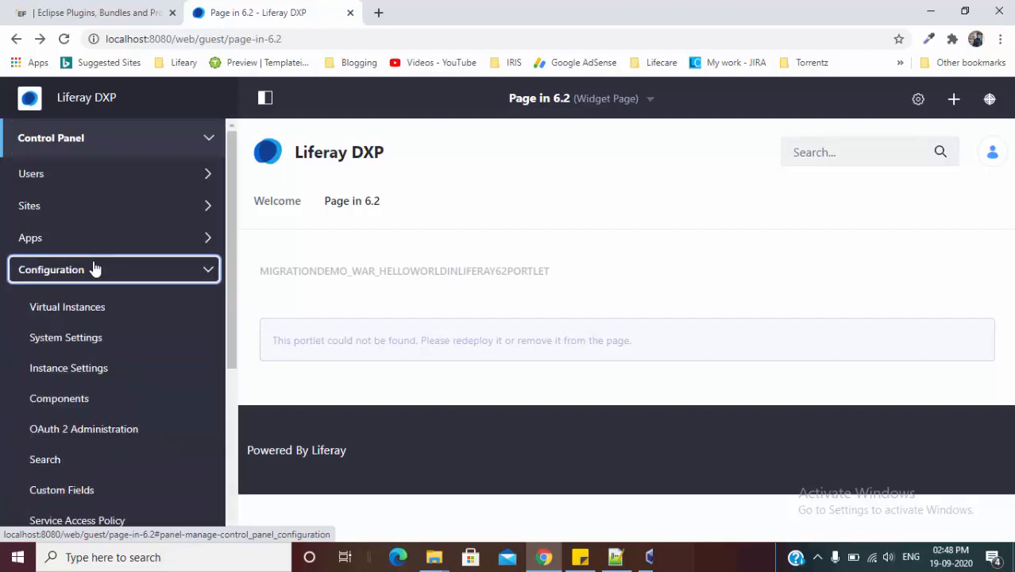
pyautogui.scroll(-3, 94, 269)
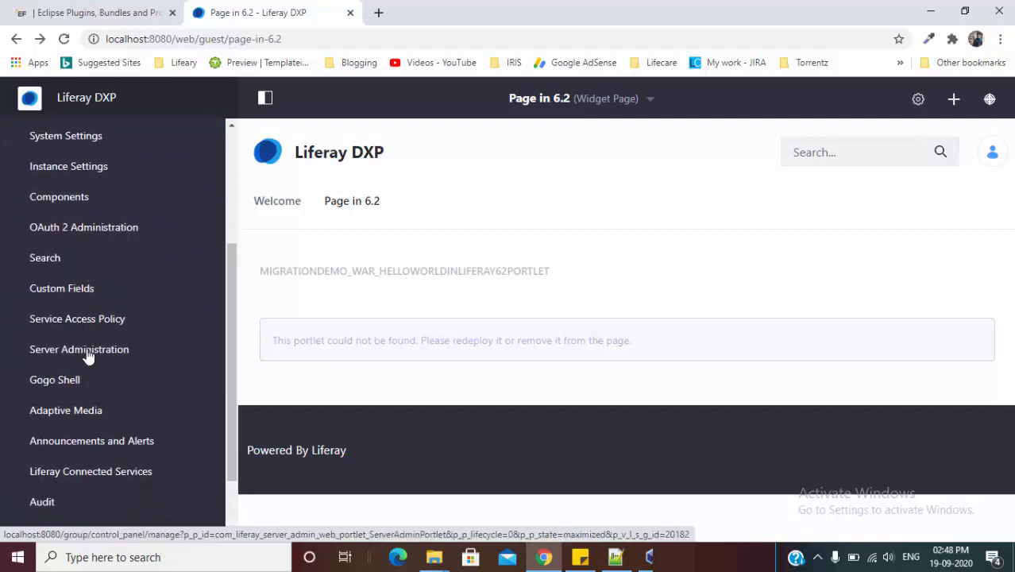
pyautogui.middleClick(86, 353)
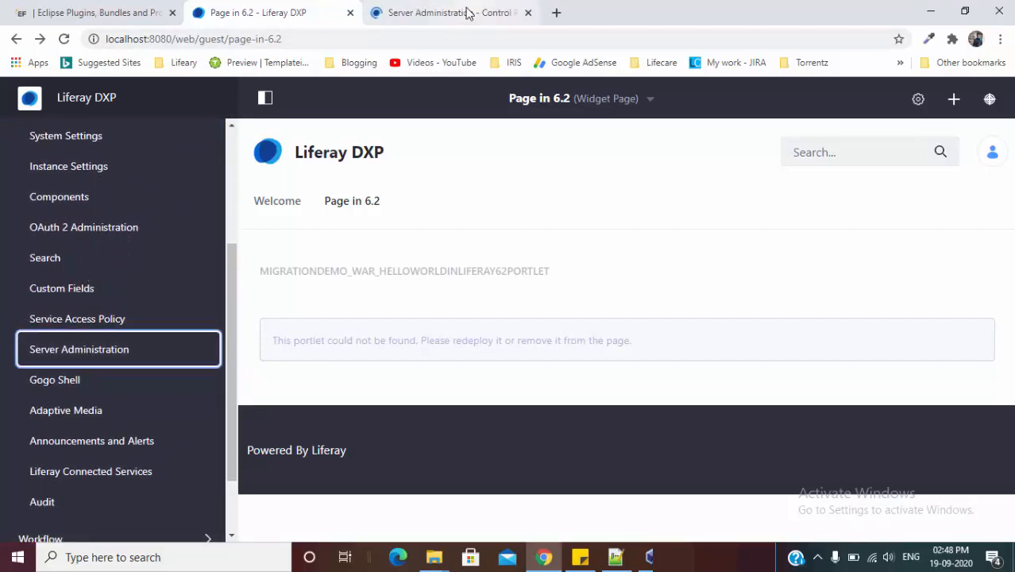
pyautogui.click(467, 11)
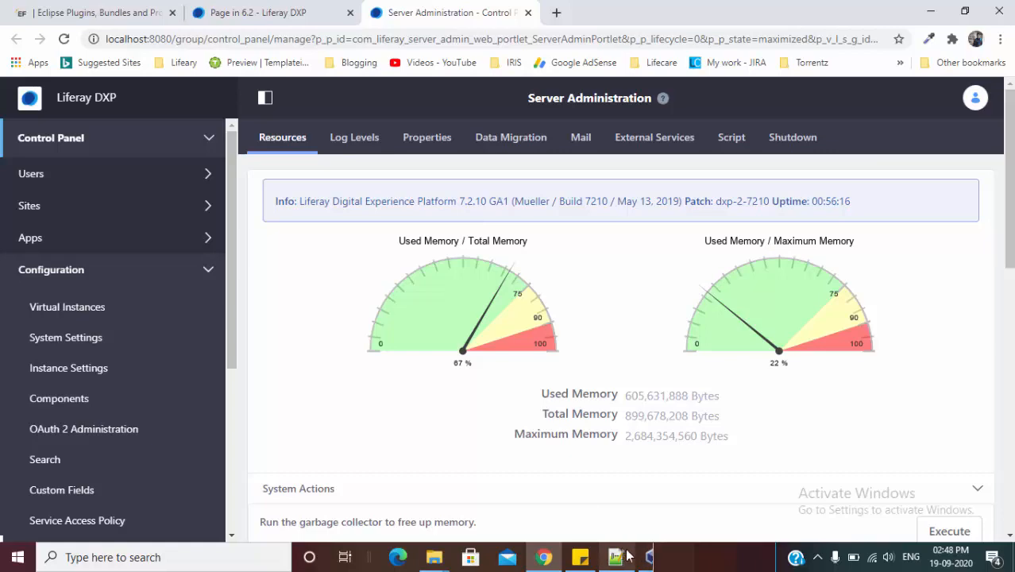
# Switch back to Liferay Developer Studio and open liferay-plugin-package.properties from the HelloWorldinLiferay6.2-portlet project's WEB-INF folder.
pyautogui.click(628, 463)
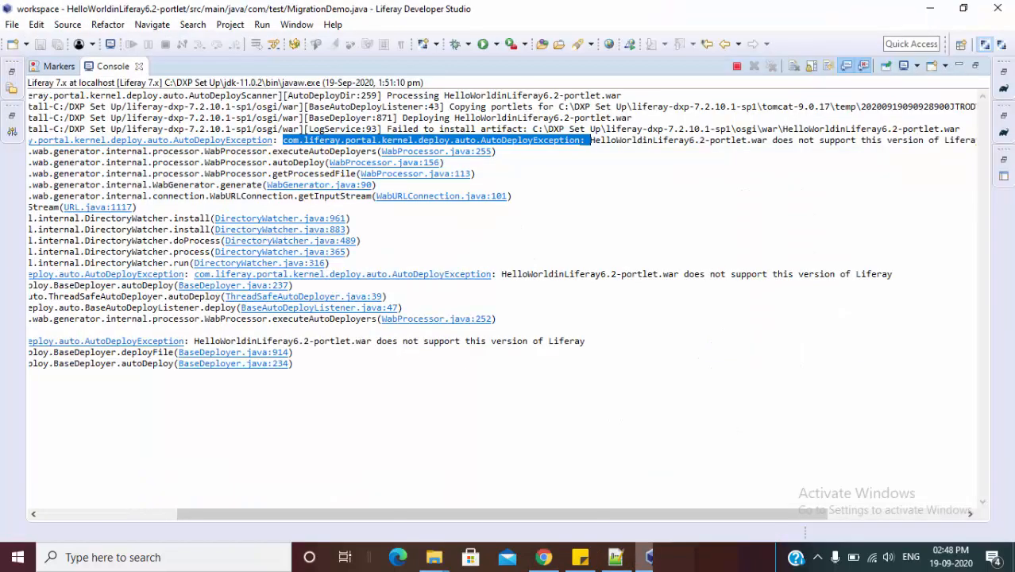
pyautogui.hotkey('ctrl', 'shift', 'r')
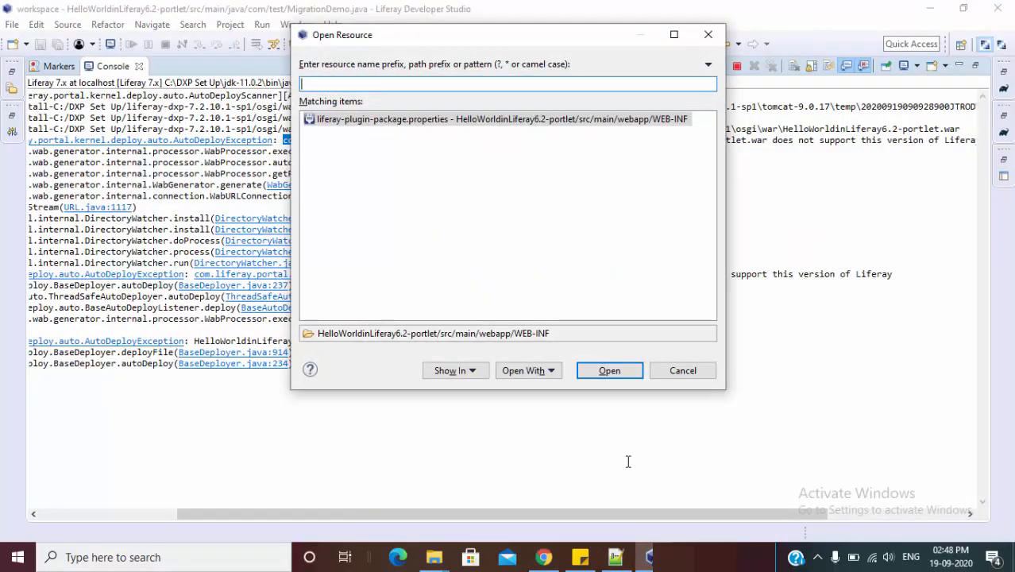
pyautogui.click(533, 127)
pyautogui.doubleClick(531, 121)
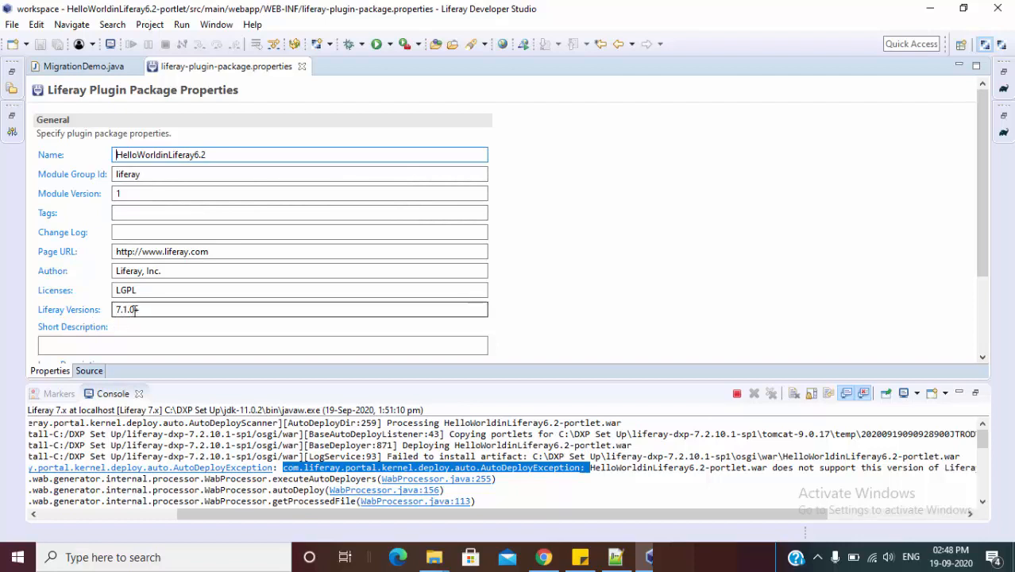
# Set Liferay Versions to 7.2.1+ in the plugin package properties, checking against the server version in Chrome, and save the file.
pyautogui.click(220, 309)
pyautogui.press('Left')
pyautogui.press('Left')
pyautogui.press('Left')
pyautogui.press('BackSpace')
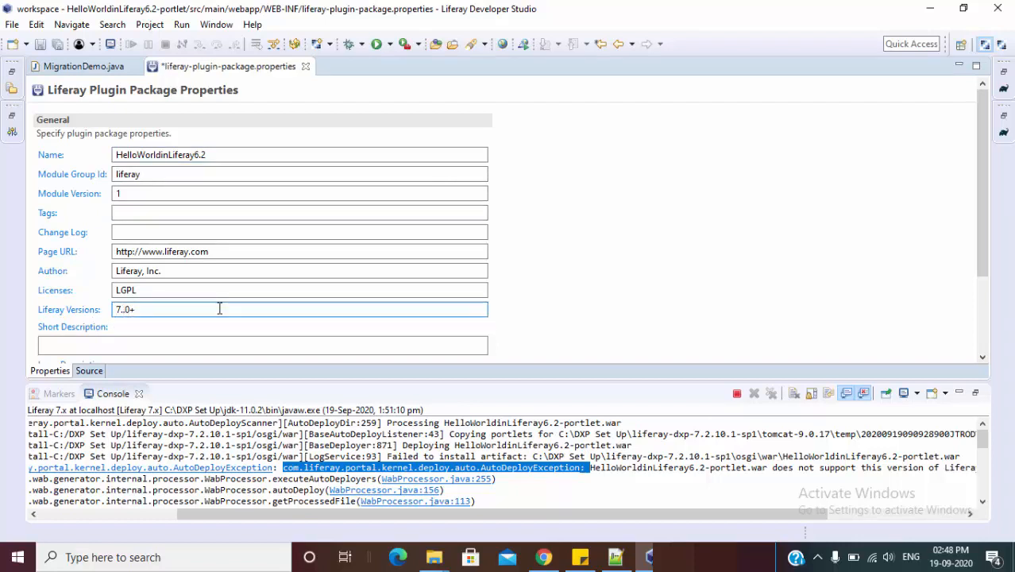
pyautogui.write('2')
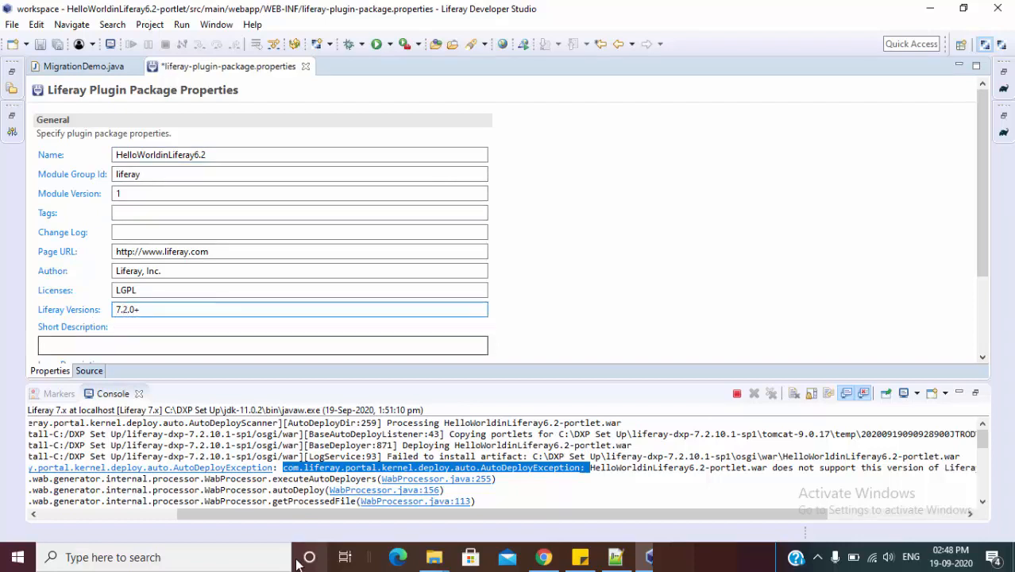
pyautogui.click(544, 559)
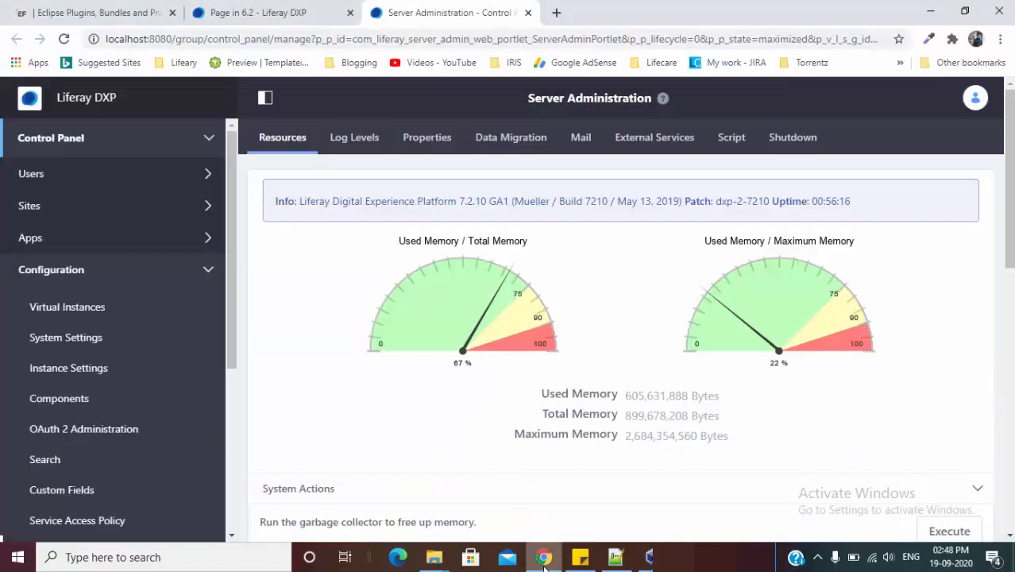
pyautogui.click(544, 560)
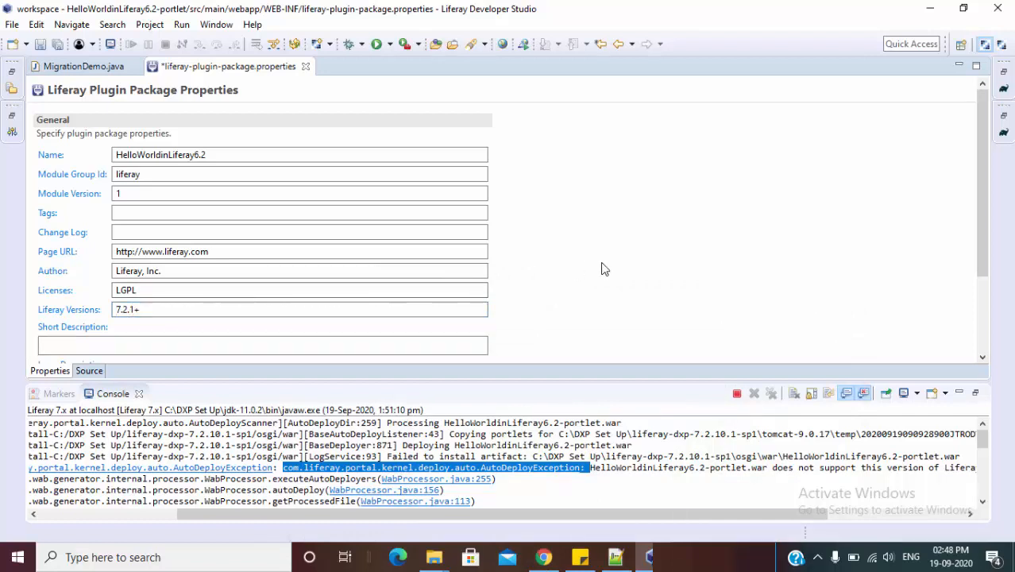
pyautogui.hotkey('ctrl', 's')
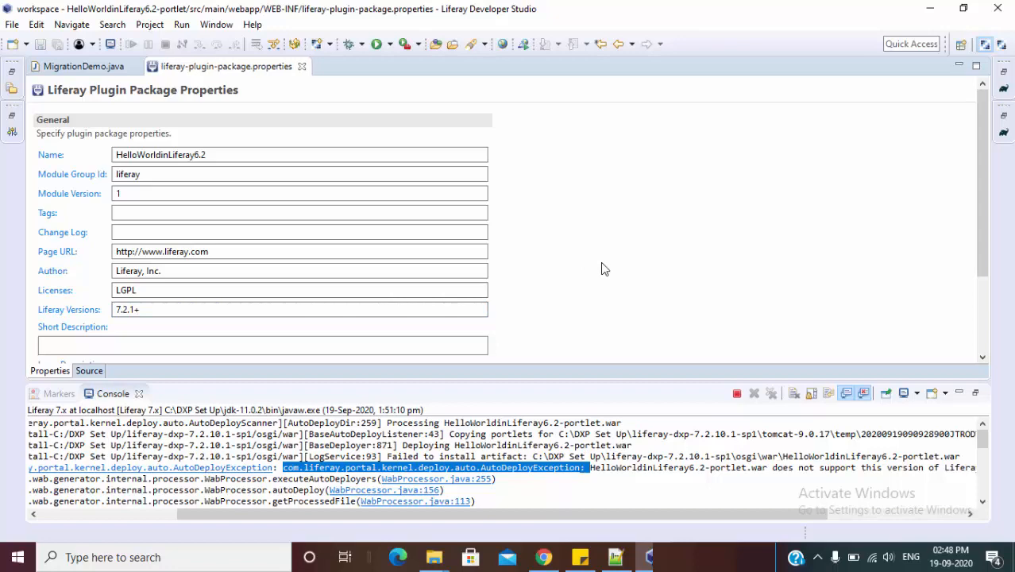
# Return to MigrationDemo.java in the restored workbench layout and rerun the portlet project's Gradle deploy task.
pyautogui.click(56, 66)
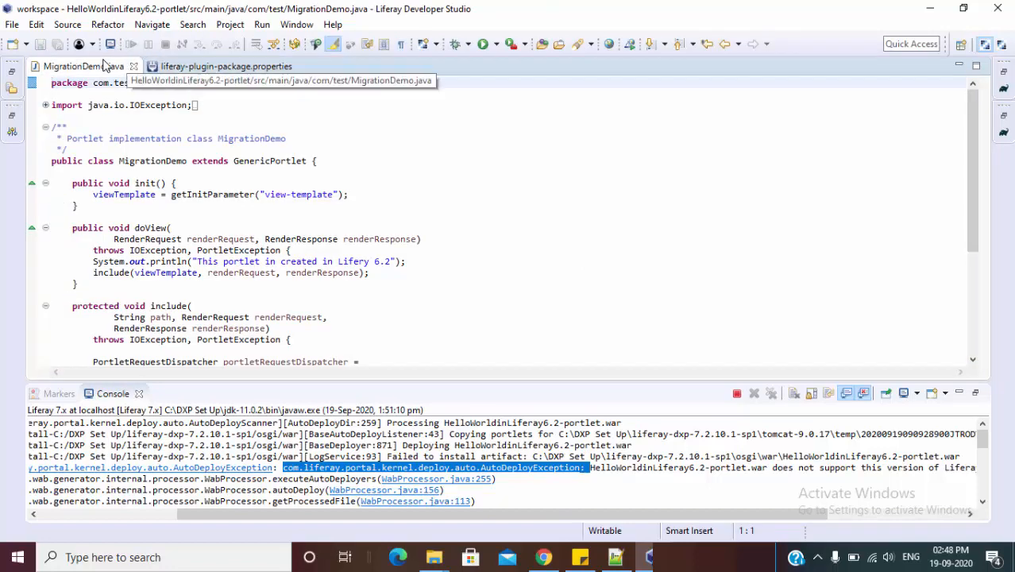
pyautogui.doubleClick(106, 66)
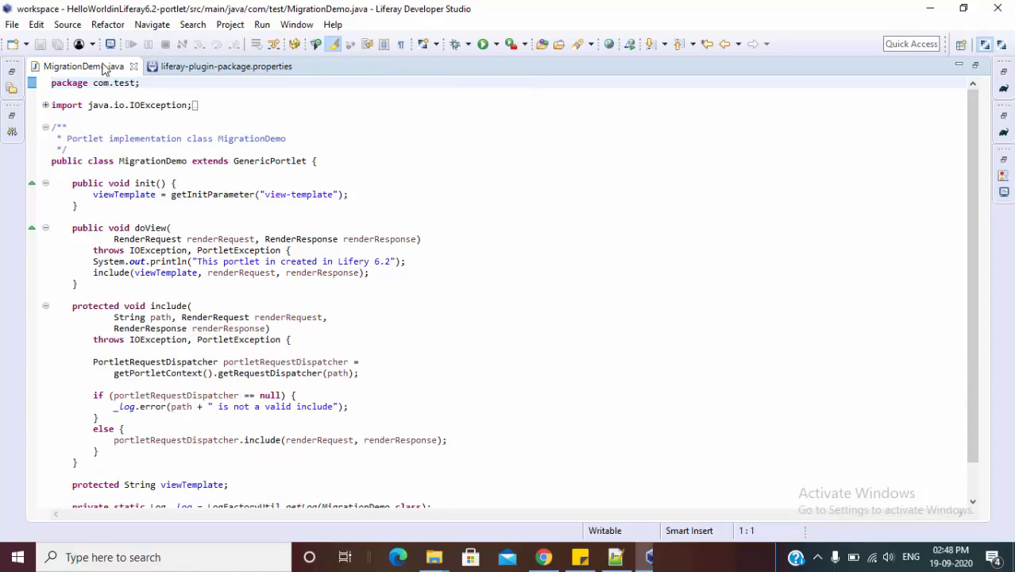
pyautogui.doubleClick(105, 67)
pyautogui.click(850, 235)
pyautogui.doubleClick(847, 236)
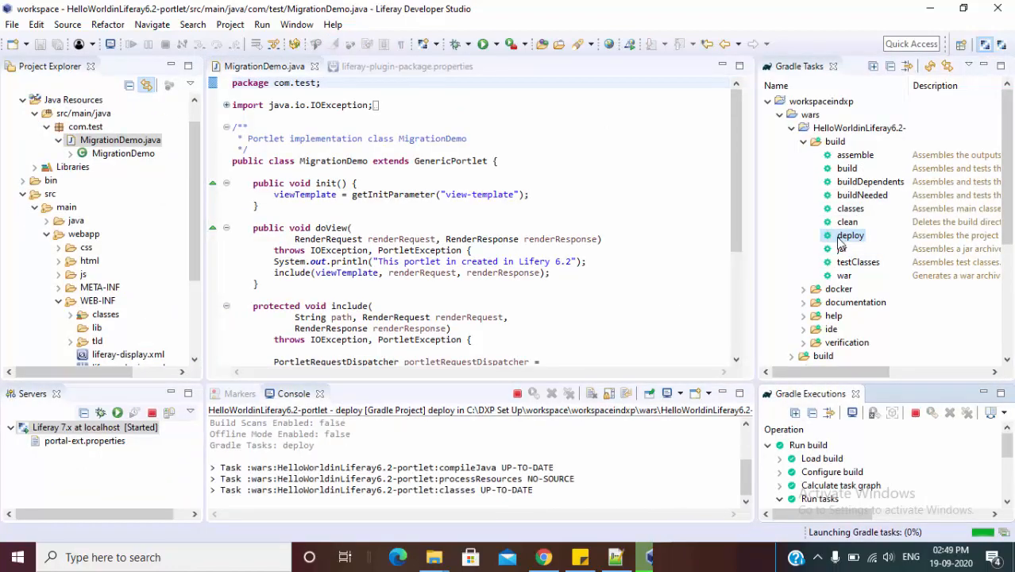
# In File Explorer, copy the rebuilt HelloWorldinLiferay6.2-portlet.war from workspaceindxp's bundles\deploy folder.
pyautogui.moveTo(429, 563)
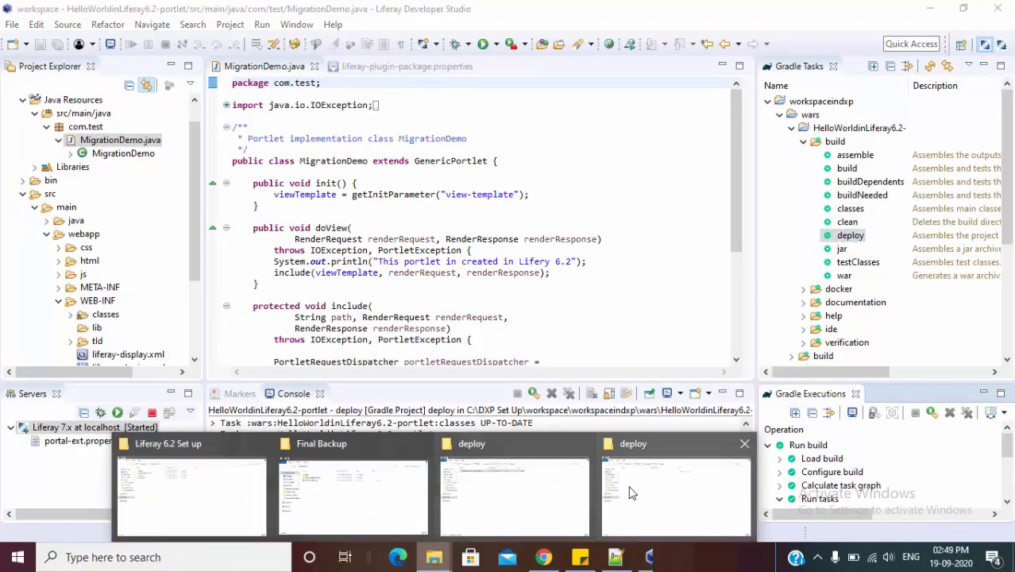
pyautogui.click(629, 487)
pyautogui.click(513, 497)
pyautogui.click(323, 246)
pyautogui.click(197, 104)
pyautogui.hotkey('ctrl', 'c')
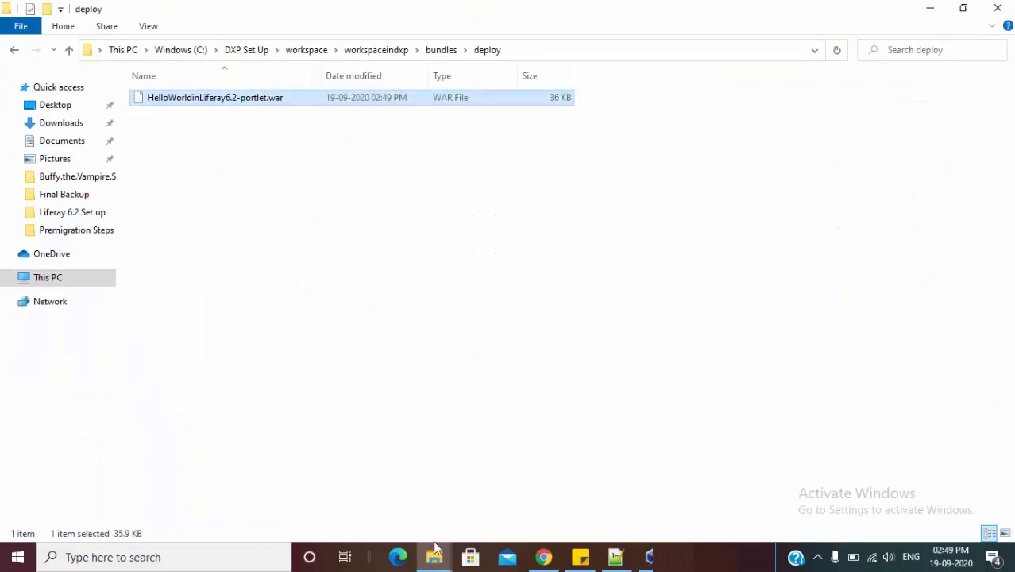
# Paste the rebuilt WAR into the DXP server's deploy folder and view its deployment log in Developer Studio's maximized console.
pyautogui.click(653, 488)
pyautogui.hotkey('ctrl', 'v')
pyautogui.click(655, 558)
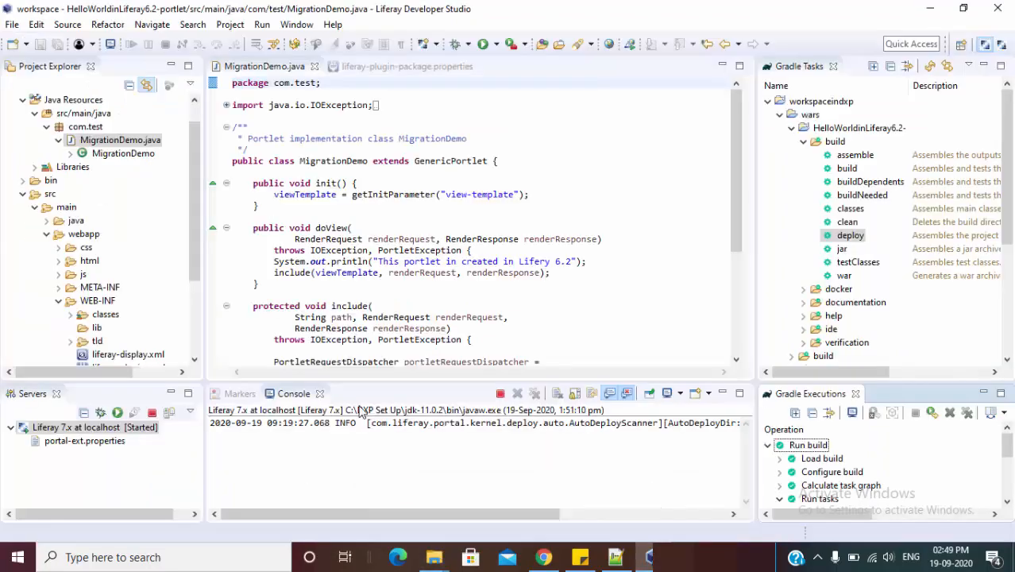
pyautogui.doubleClick(302, 390)
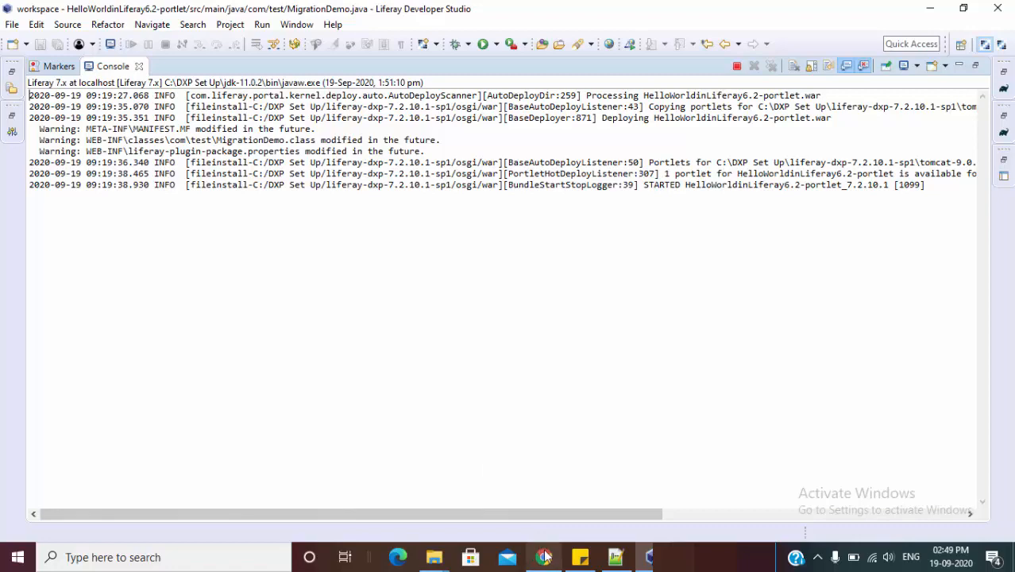
# Switch to Chrome, reload Page in 6.2 and hide the product menu to check the migrated portlet's content.
pyautogui.click(540, 489)
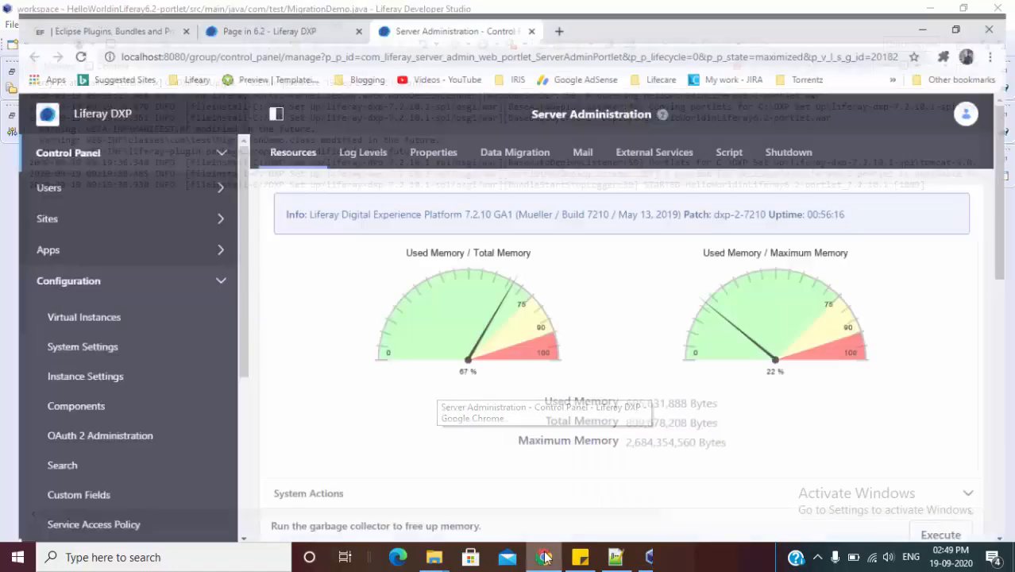
pyautogui.click(278, 28)
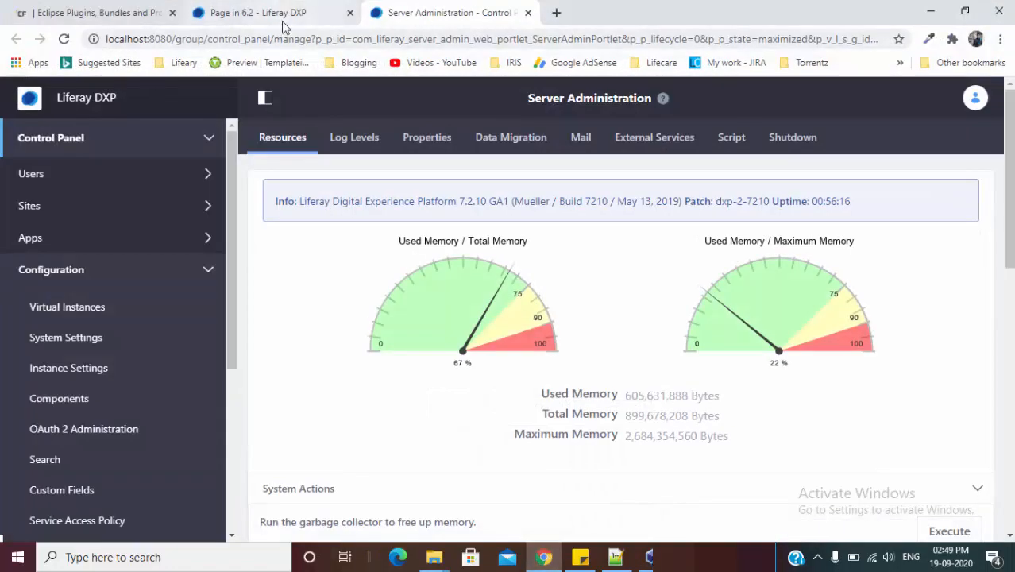
pyautogui.click(64, 38)
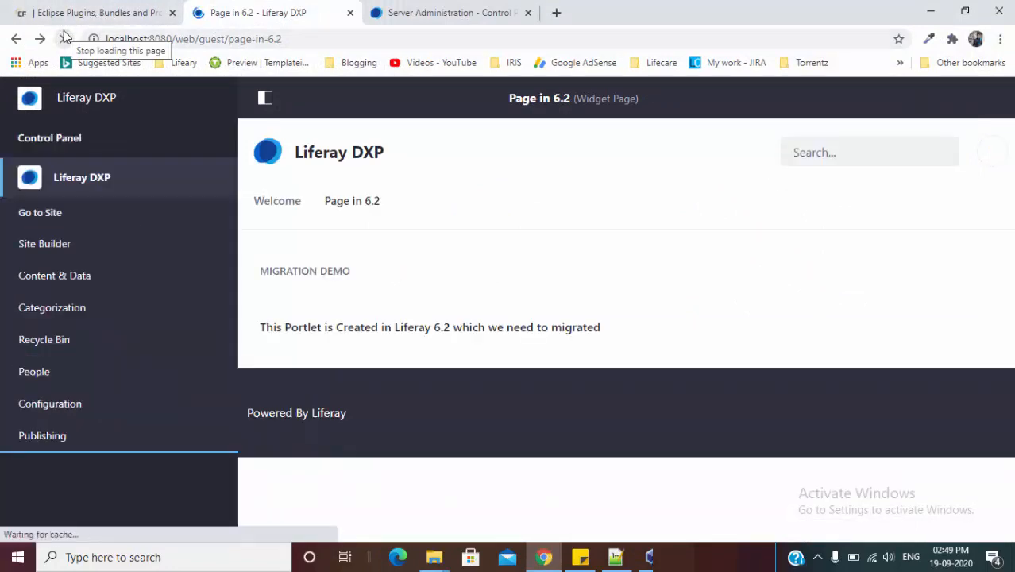
pyautogui.click(265, 100)
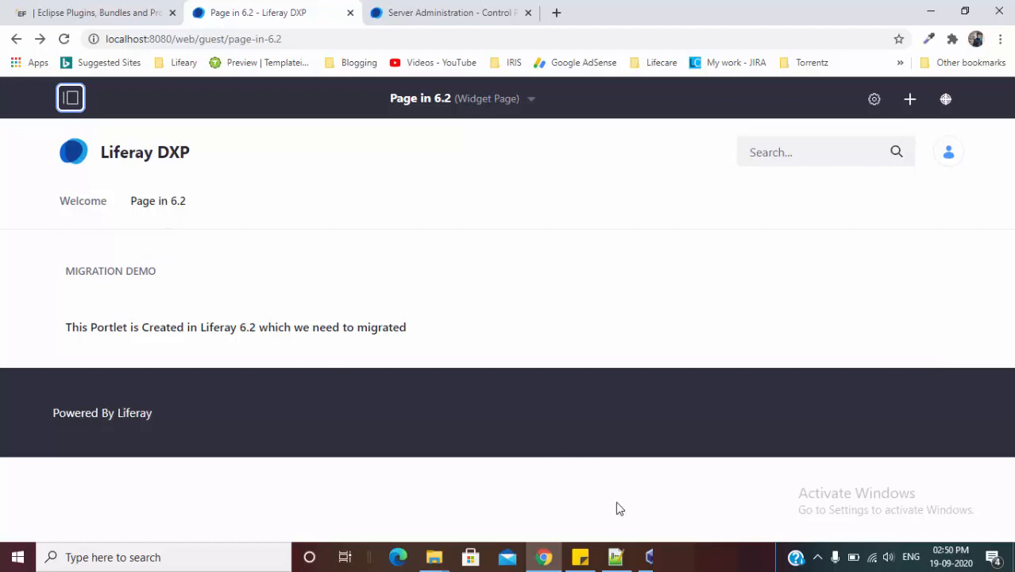
# Switch back to Developer Studio and compare the portlet's console output with the System.out.println line in MigrationDemo.java's doView method.
pyautogui.click(650, 557)
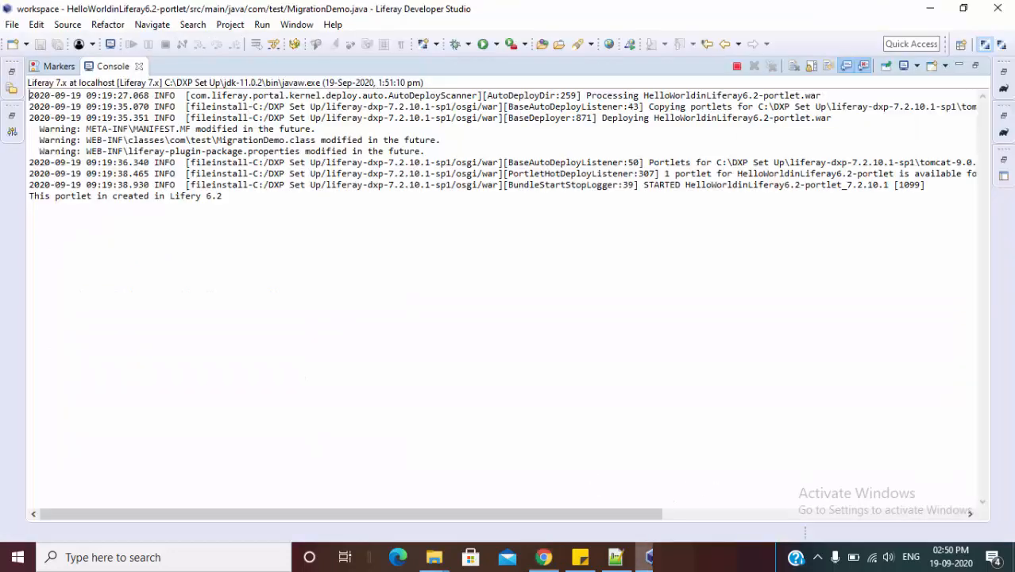
pyautogui.moveTo(235, 199); pyautogui.dragTo(29, 197)
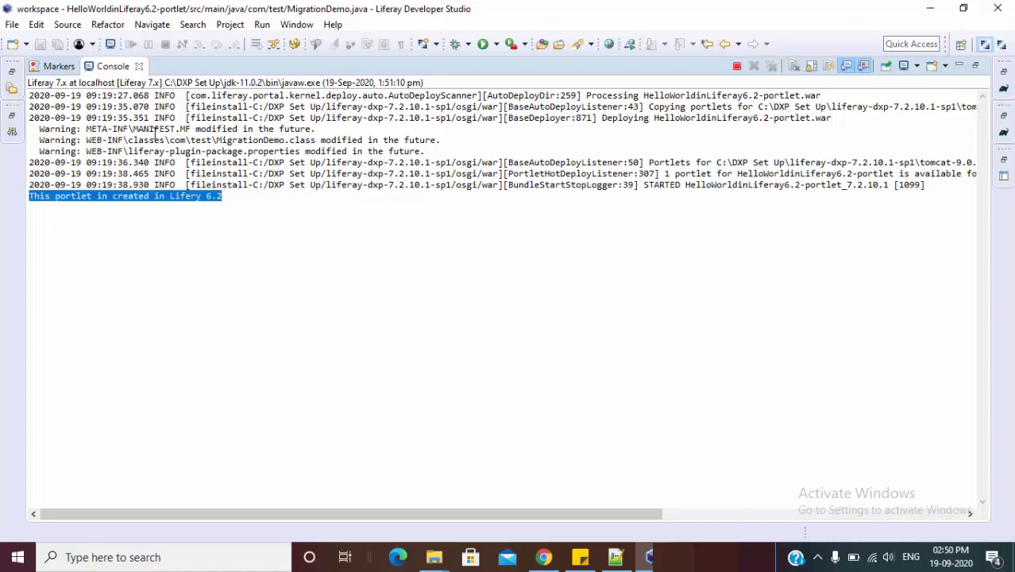
pyautogui.doubleClick(113, 66)
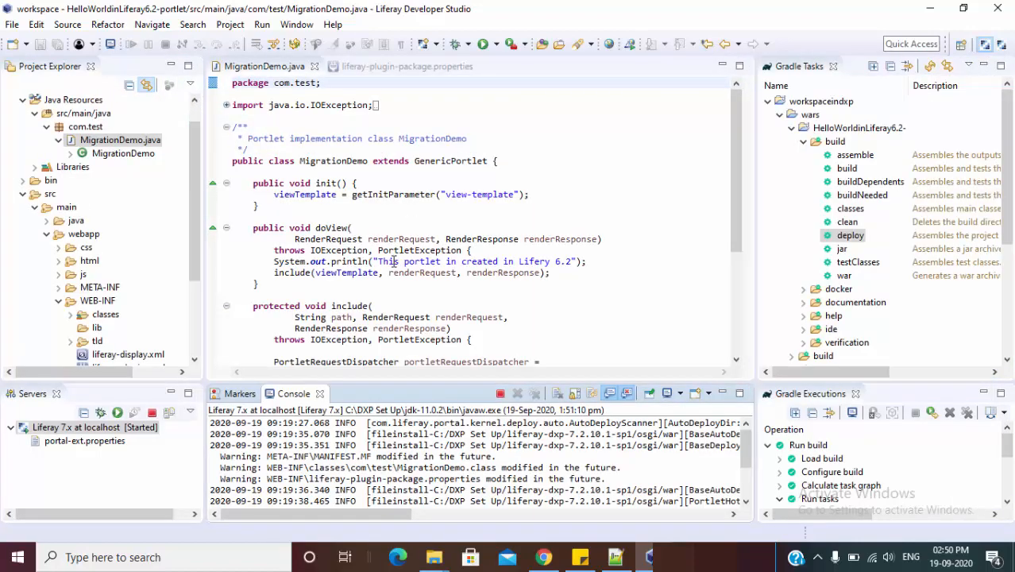
pyautogui.moveTo(391, 263); pyautogui.dragTo(570, 273)
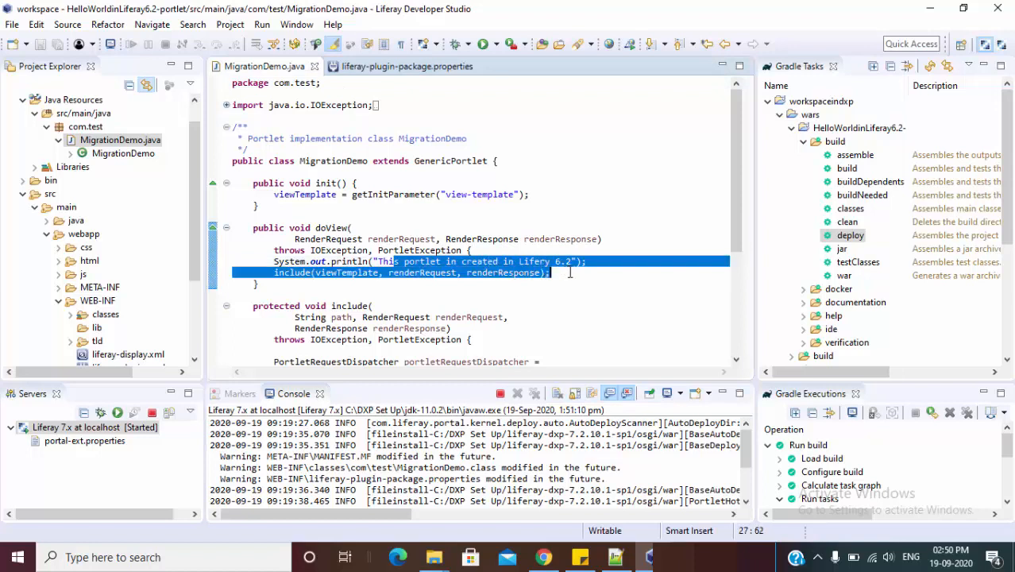
# Collapse the Java Resources and src folders of HelloWorldinLiferay6.2-portlet in the project tree to view the project's top-level structure.
pyautogui.click(194, 102)
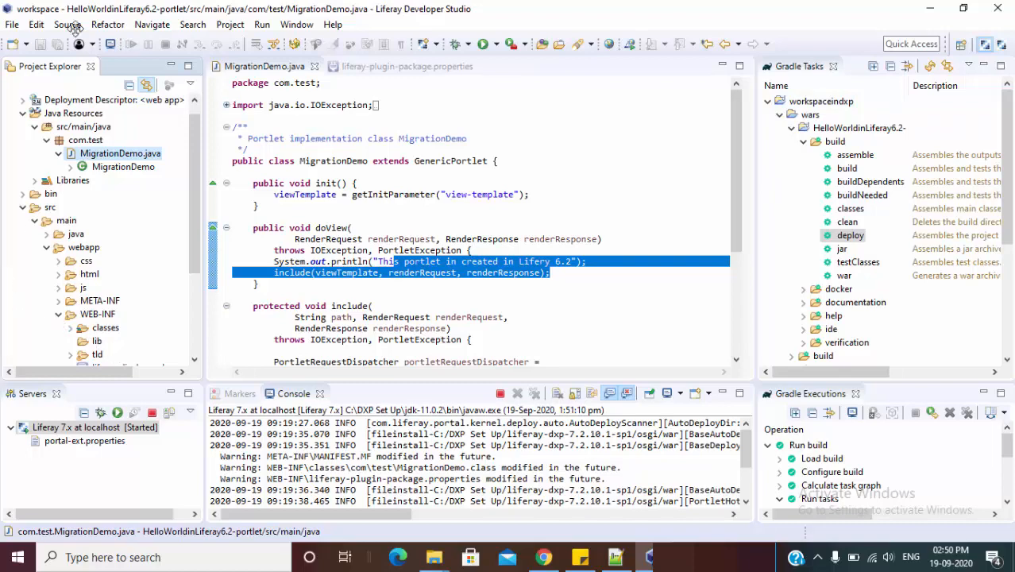
pyautogui.click(23, 114)
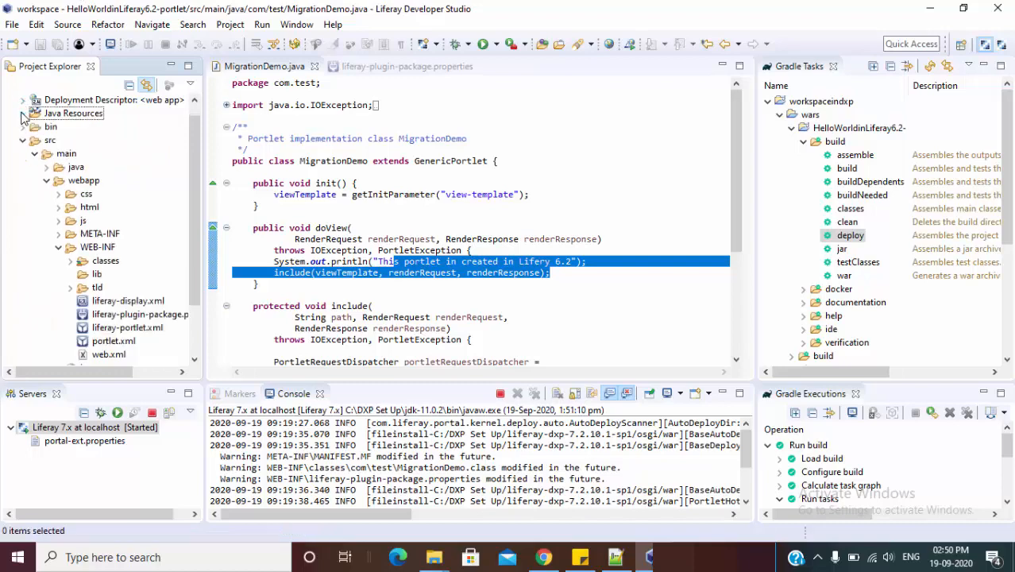
pyautogui.click(23, 141)
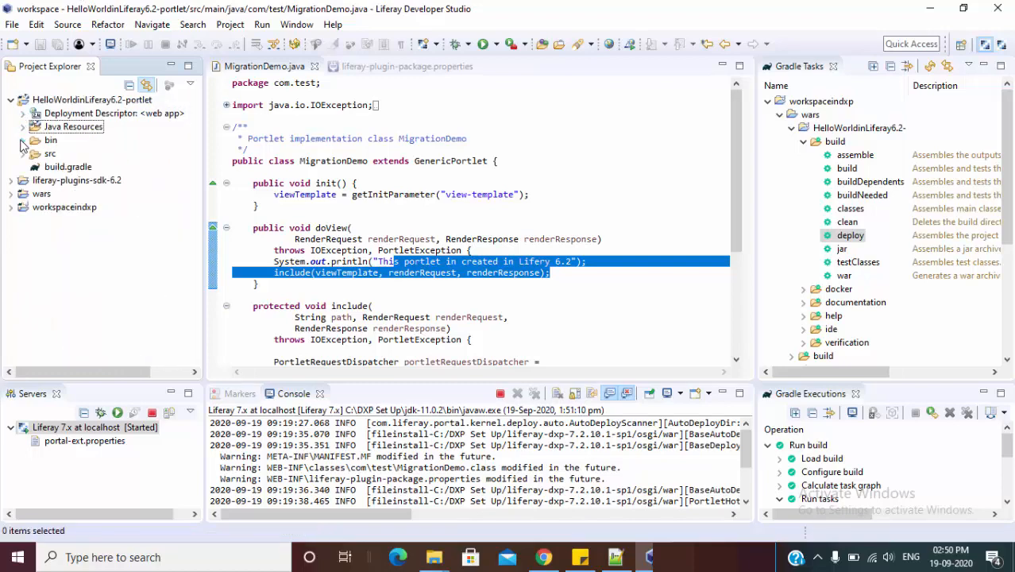